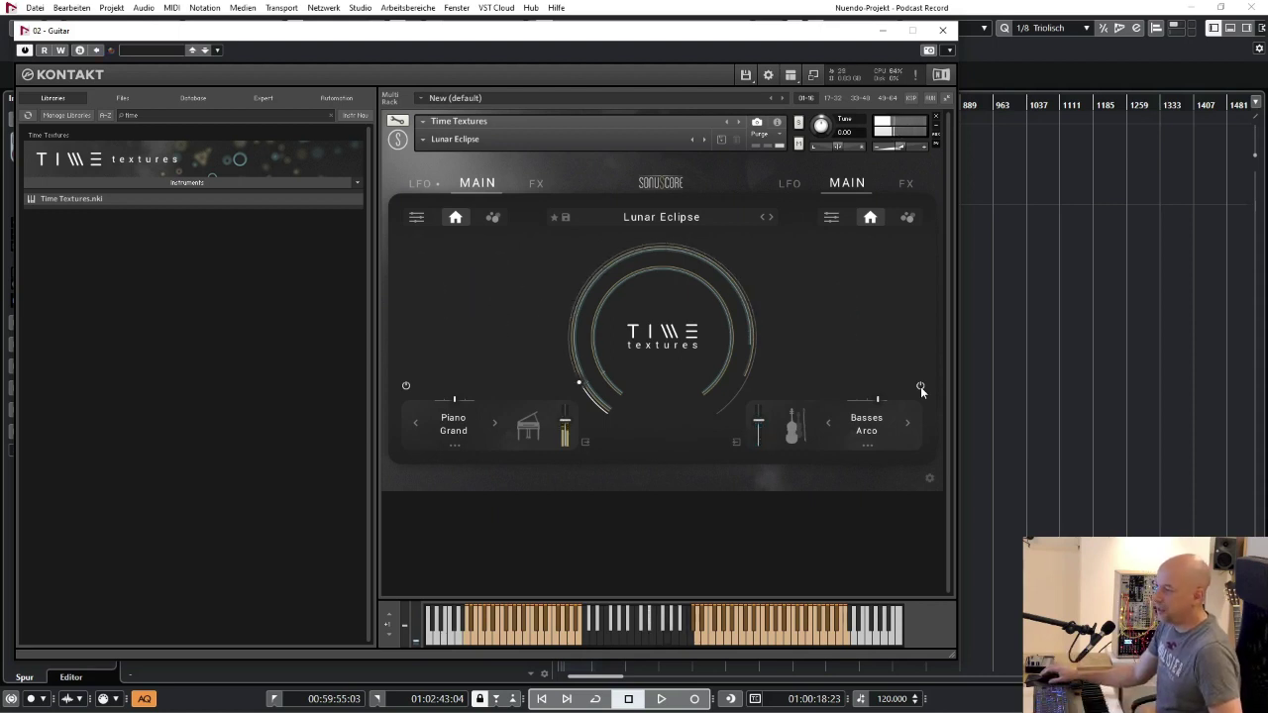
- Audition the Piano Grand and Basses Arco layers separately by switching each off and on, leaving both enabled
click(921, 386)
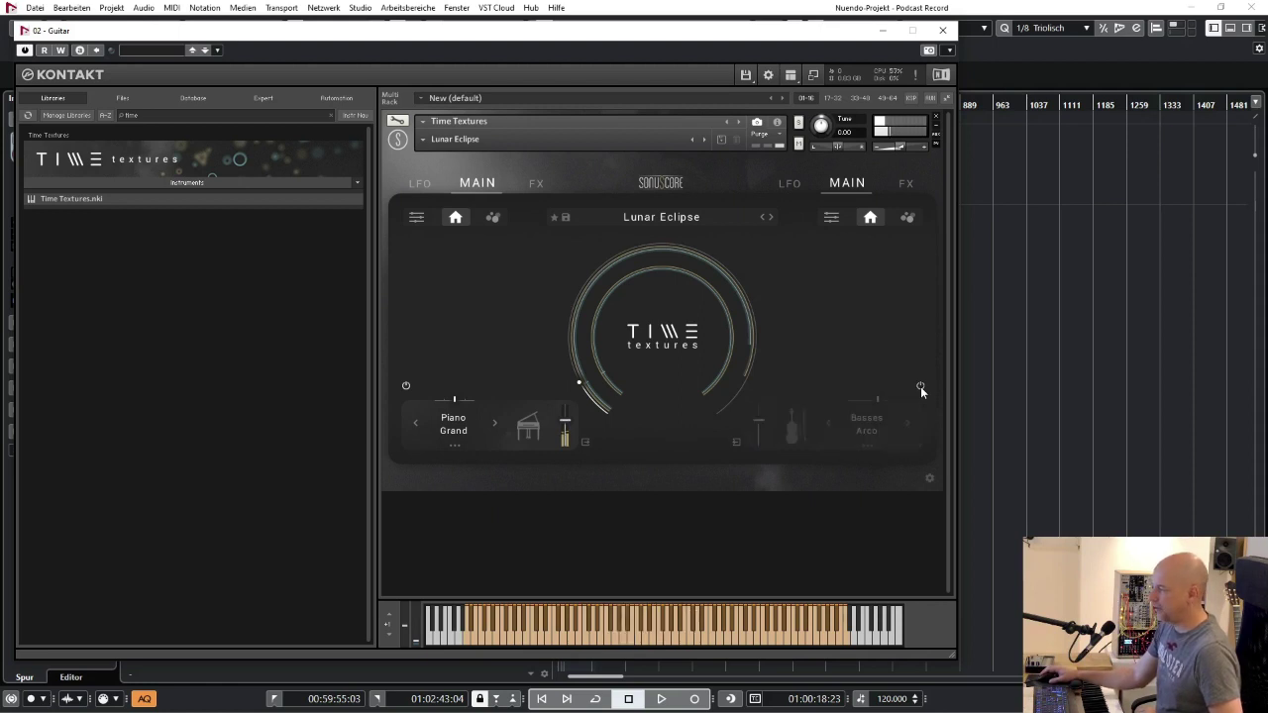
click(405, 386)
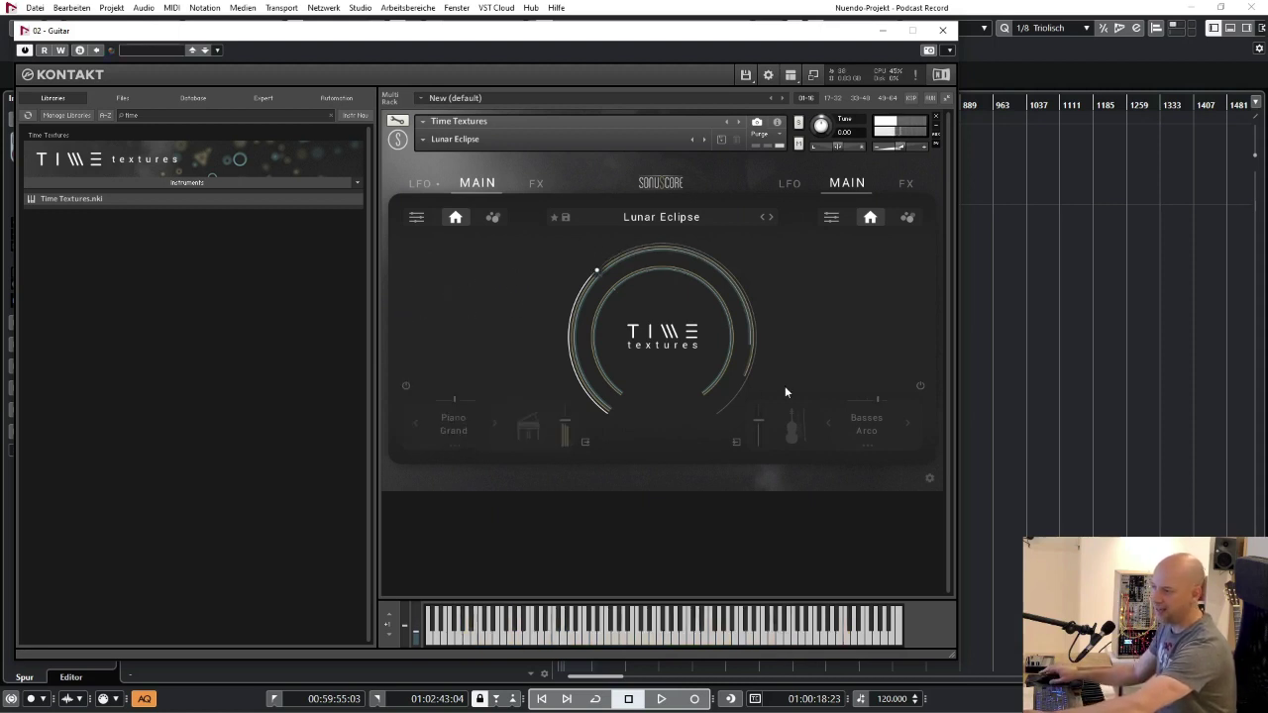
click(921, 387)
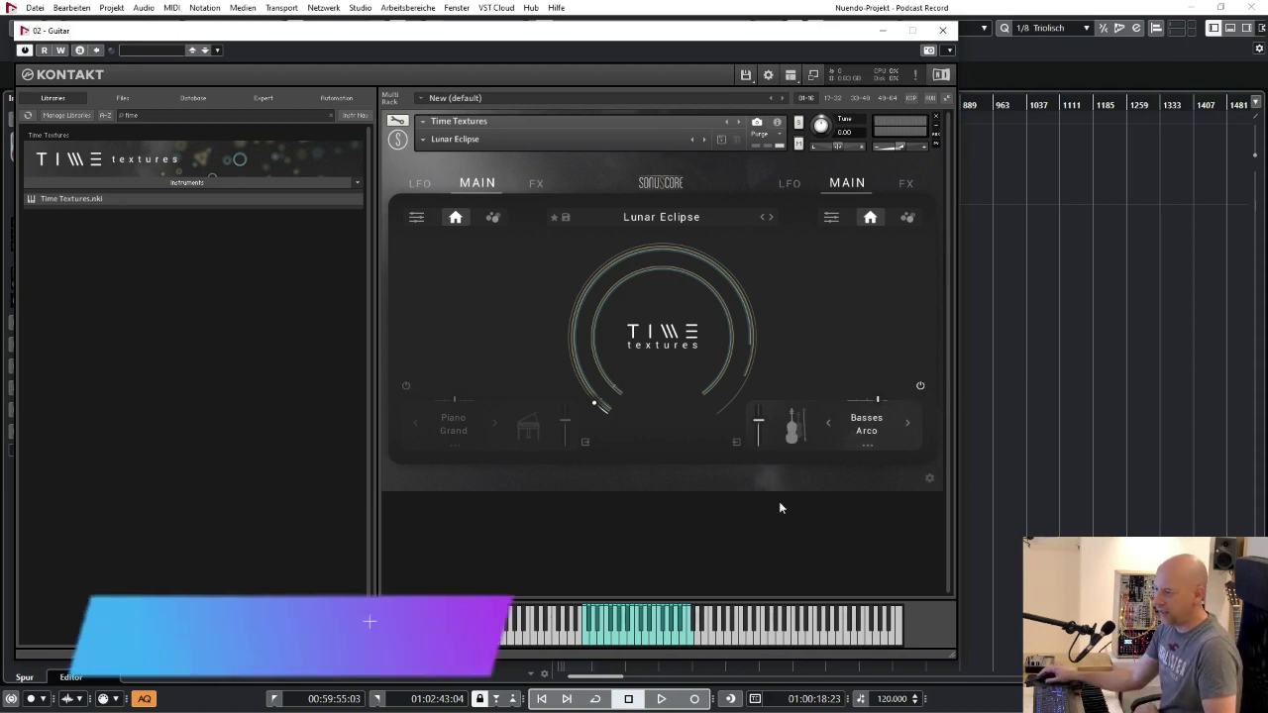
click(922, 387)
click(405, 386)
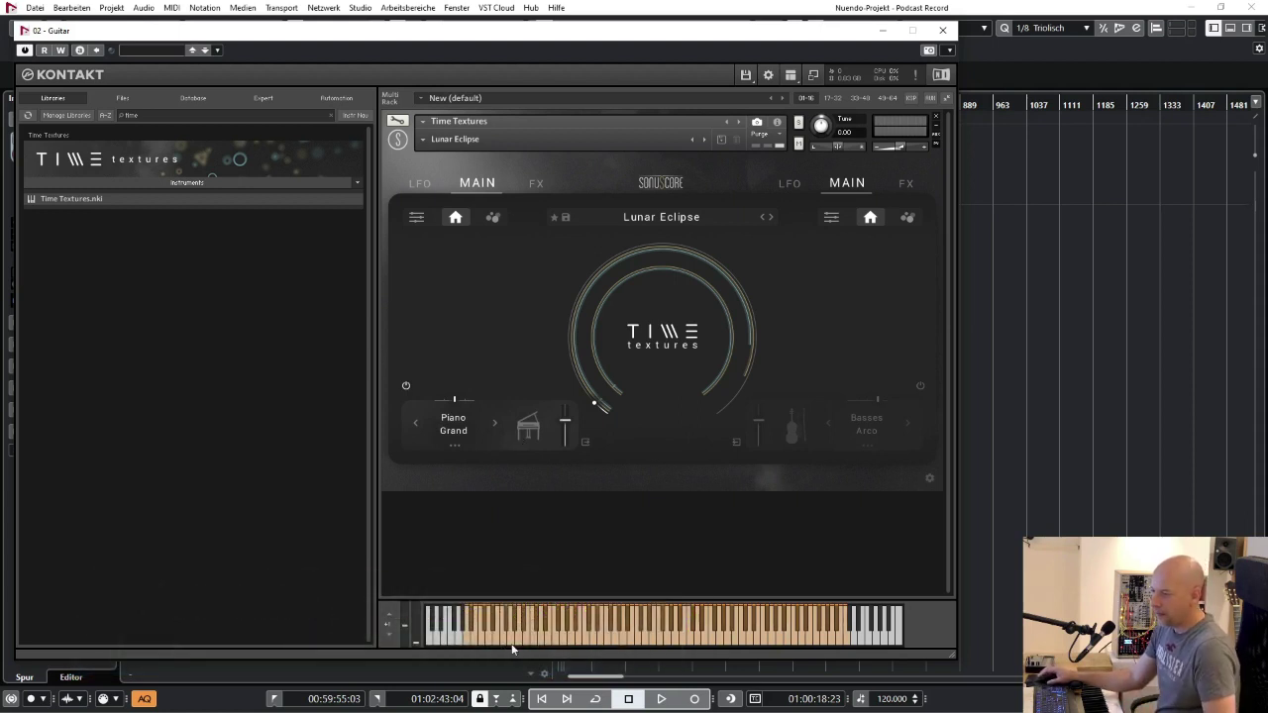
click(920, 387)
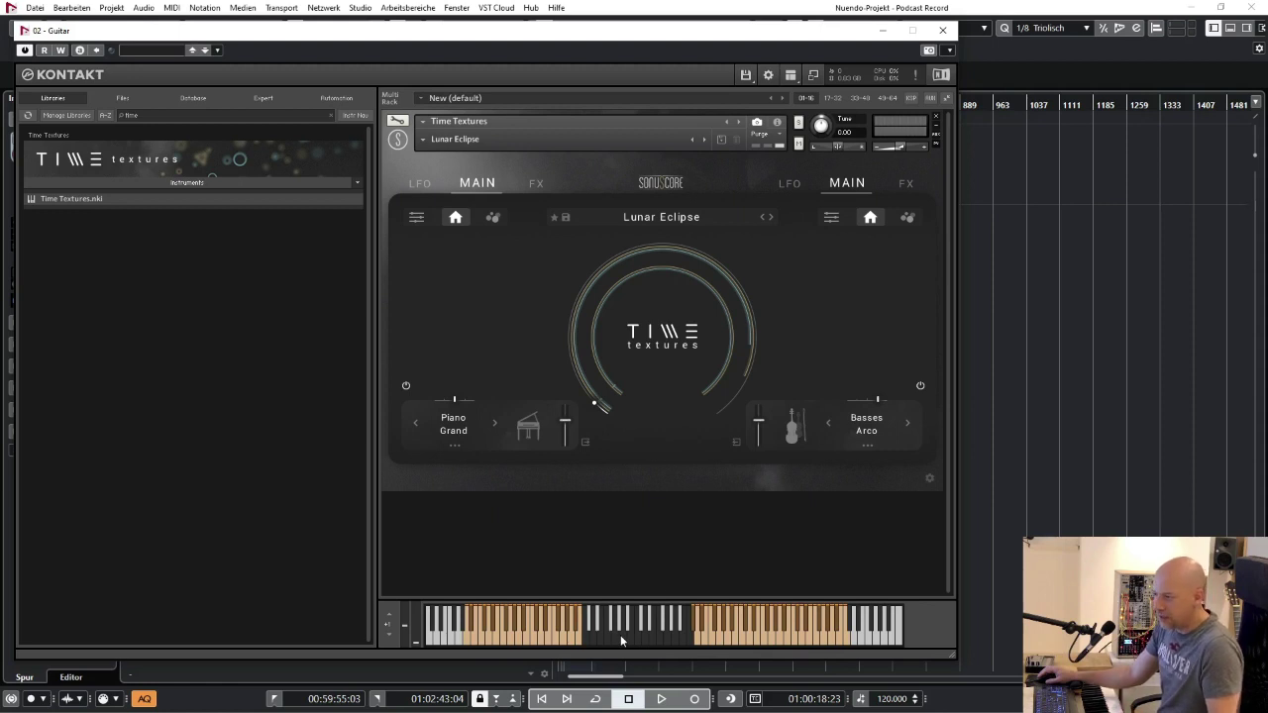
- Set the Basses Arco layer's transposition to +0 and re-enable the Piano Grand layer
click(877, 405)
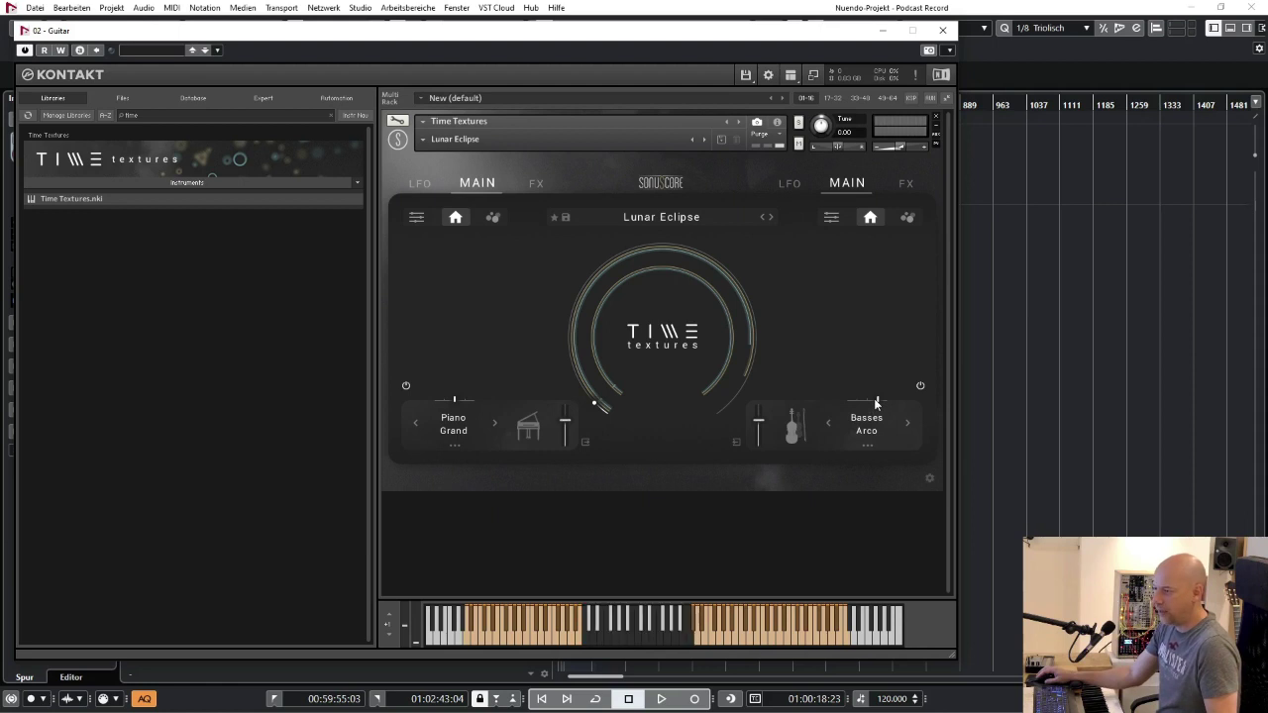
mouse_move(875, 403)
mouse_down()
mouse_move(858, 408)
mouse_move(867, 402)
mouse_up()
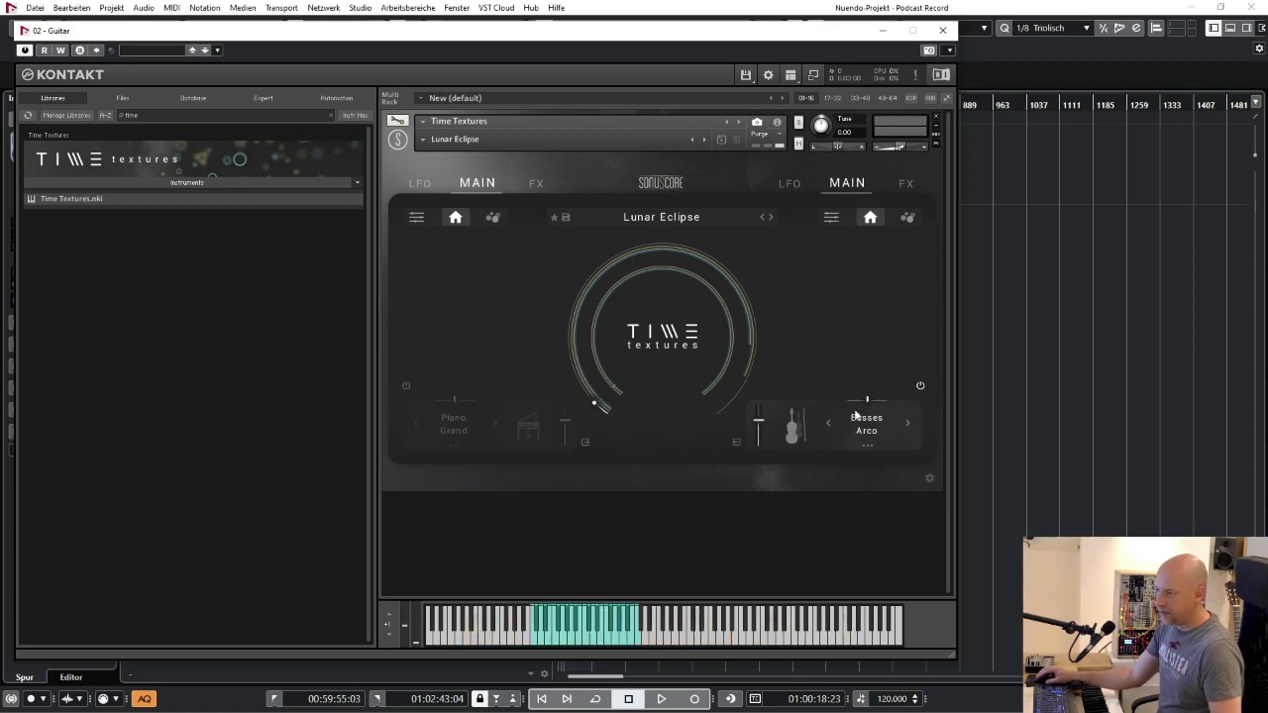
drag(875, 396, 880, 396)
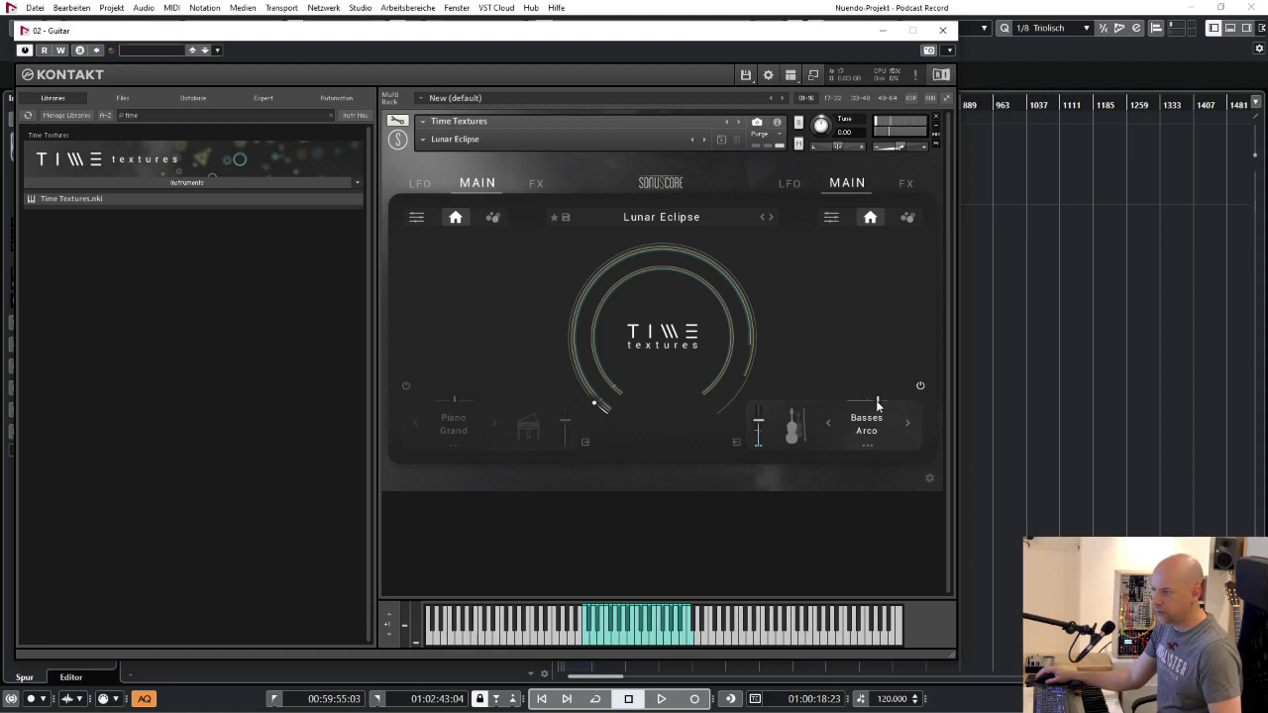
mouse_move(876, 404)
drag(876, 404, 870, 406)
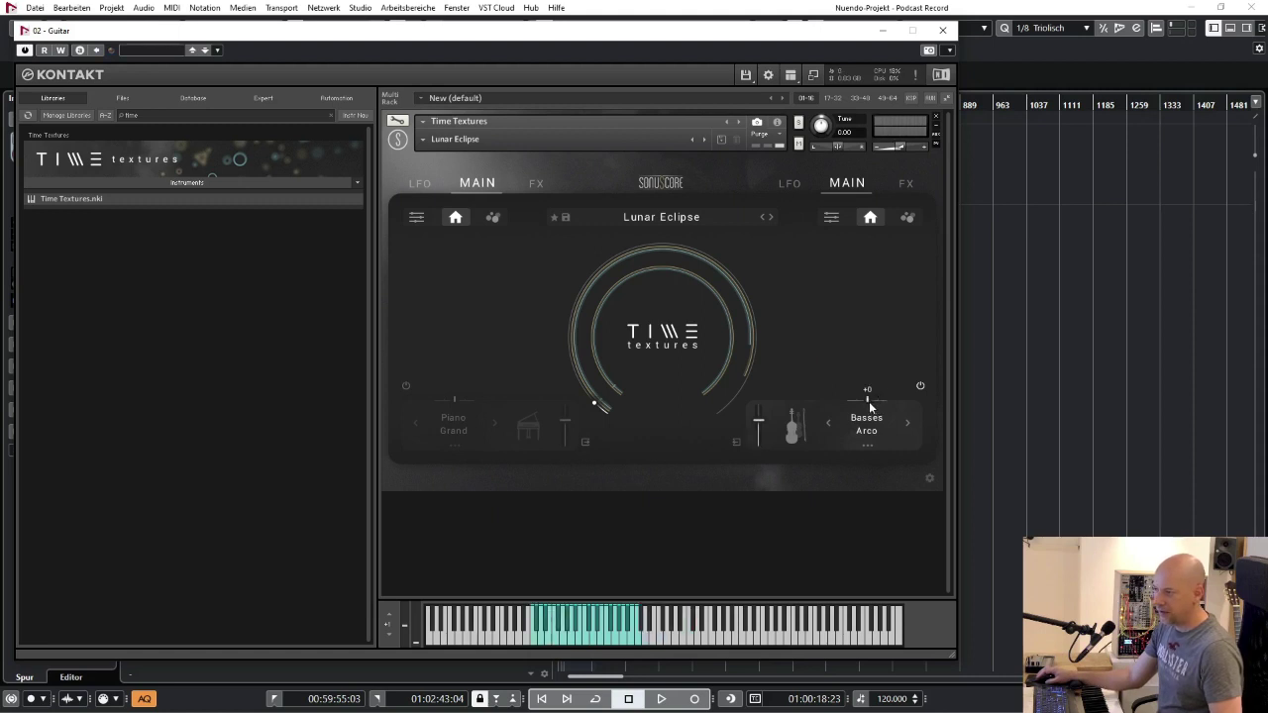
mouse_move(870, 406)
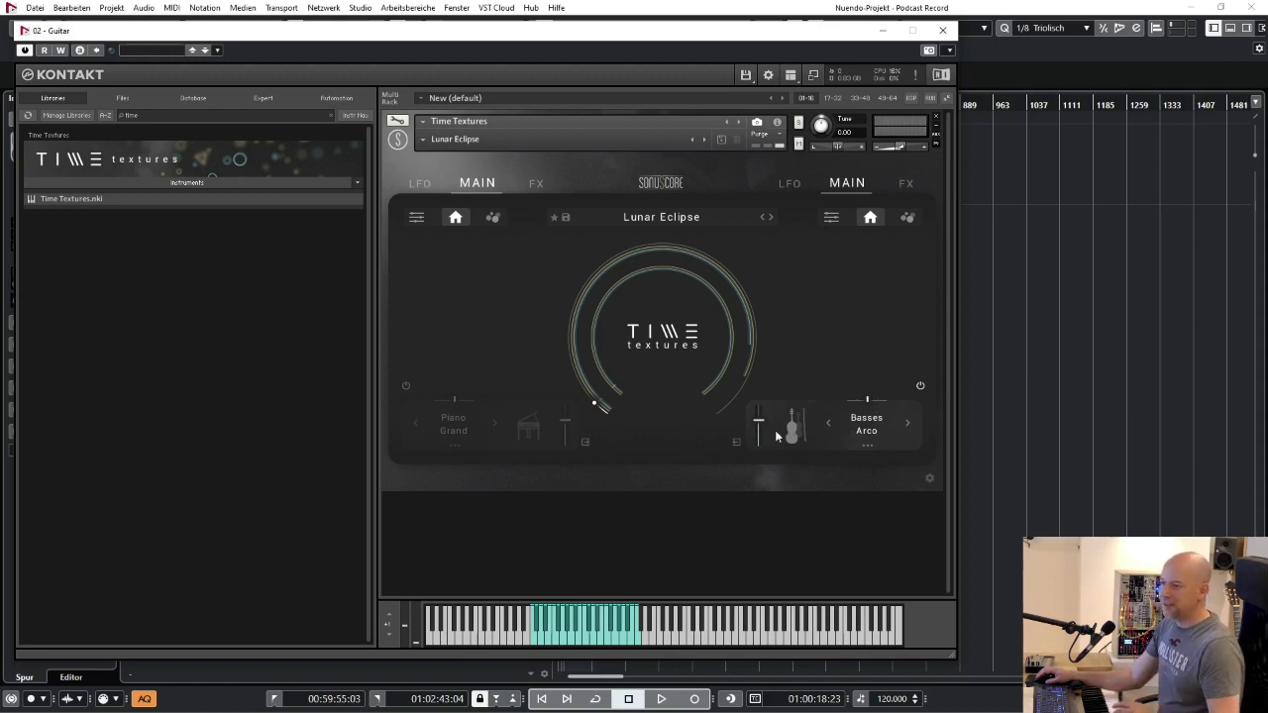
click(406, 386)
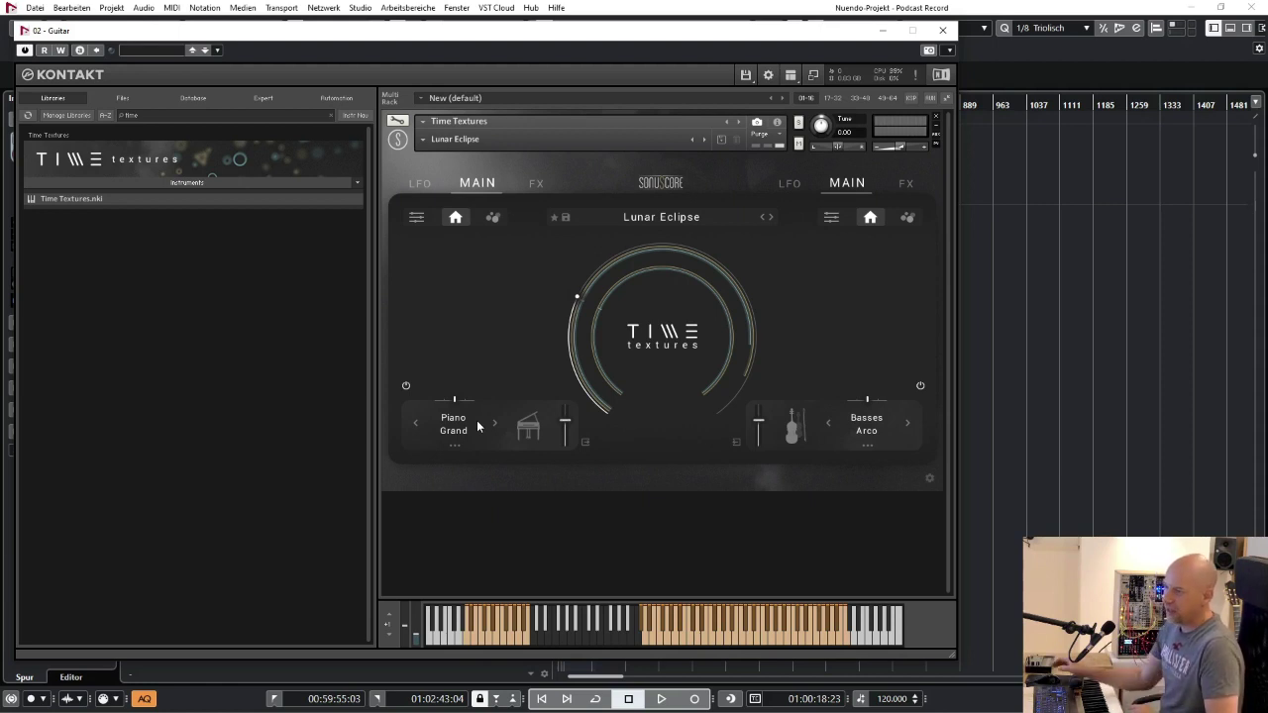
- Examine the Single Cinematic entries in the snapshot list and the filter categories of the texture browser
click(431, 140)
mouse_move(432, 152)
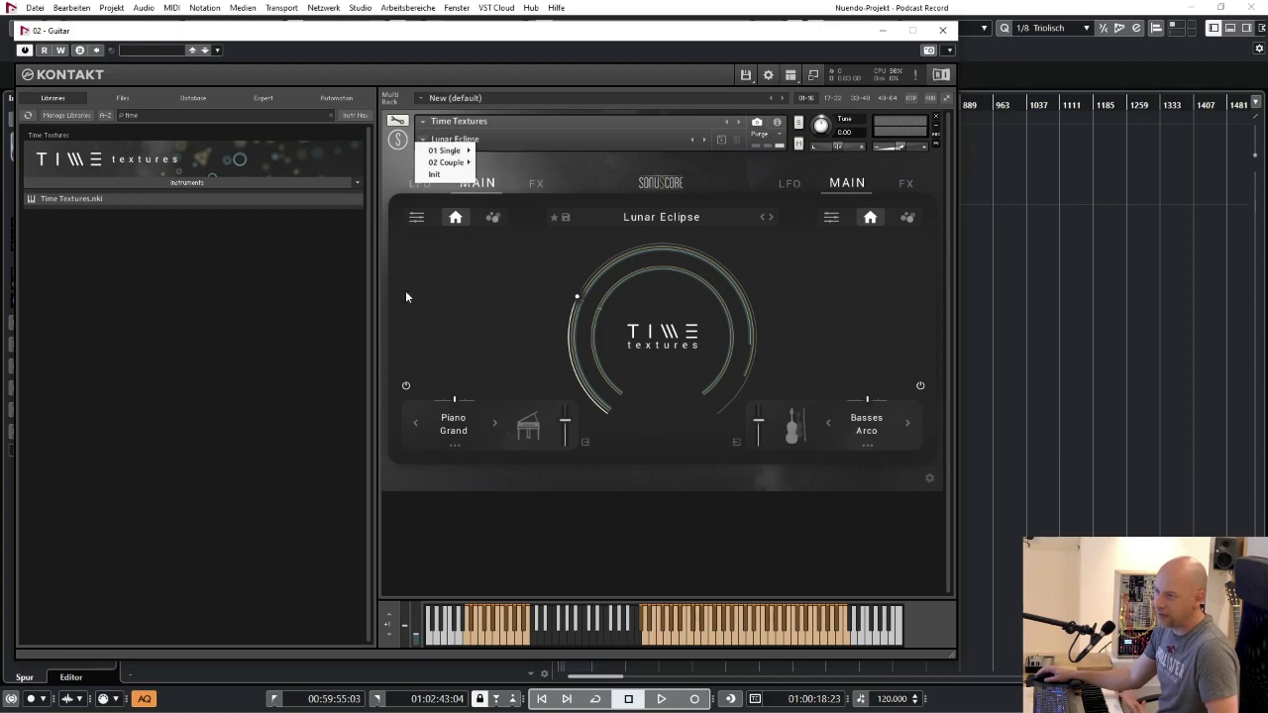
click(415, 323)
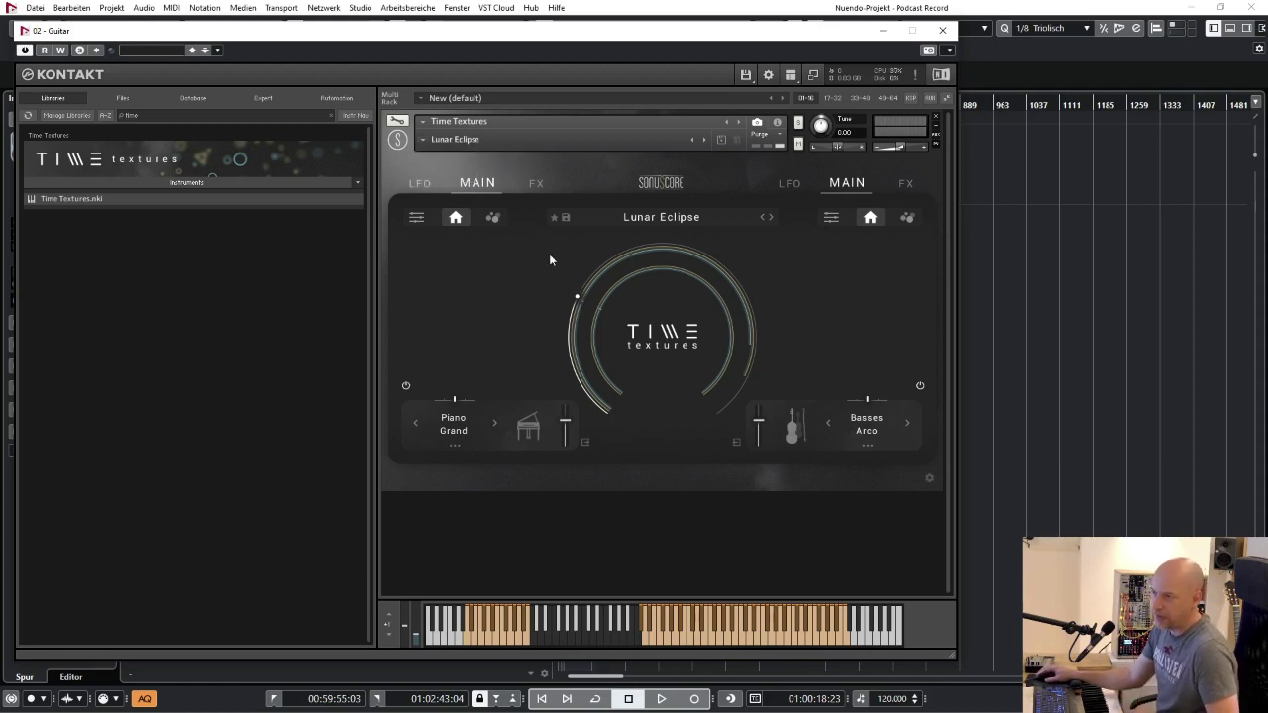
click(423, 139)
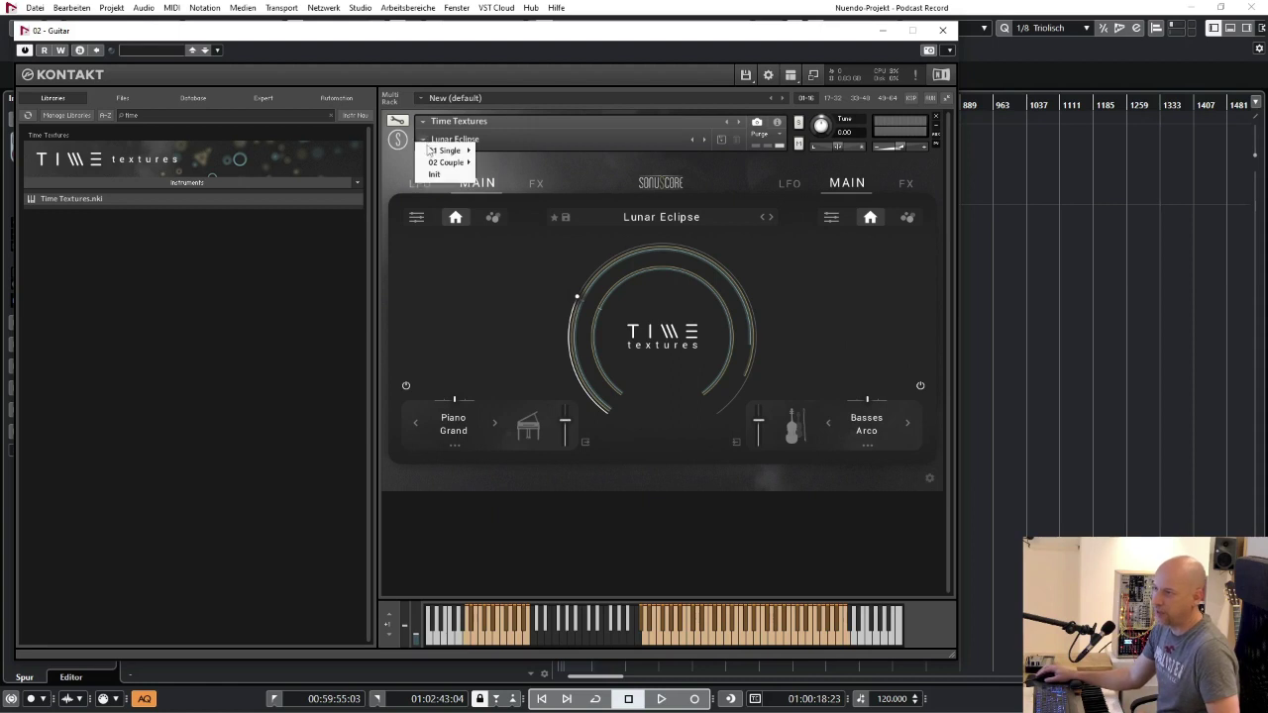
mouse_move(448, 150)
mouse_move(525, 151)
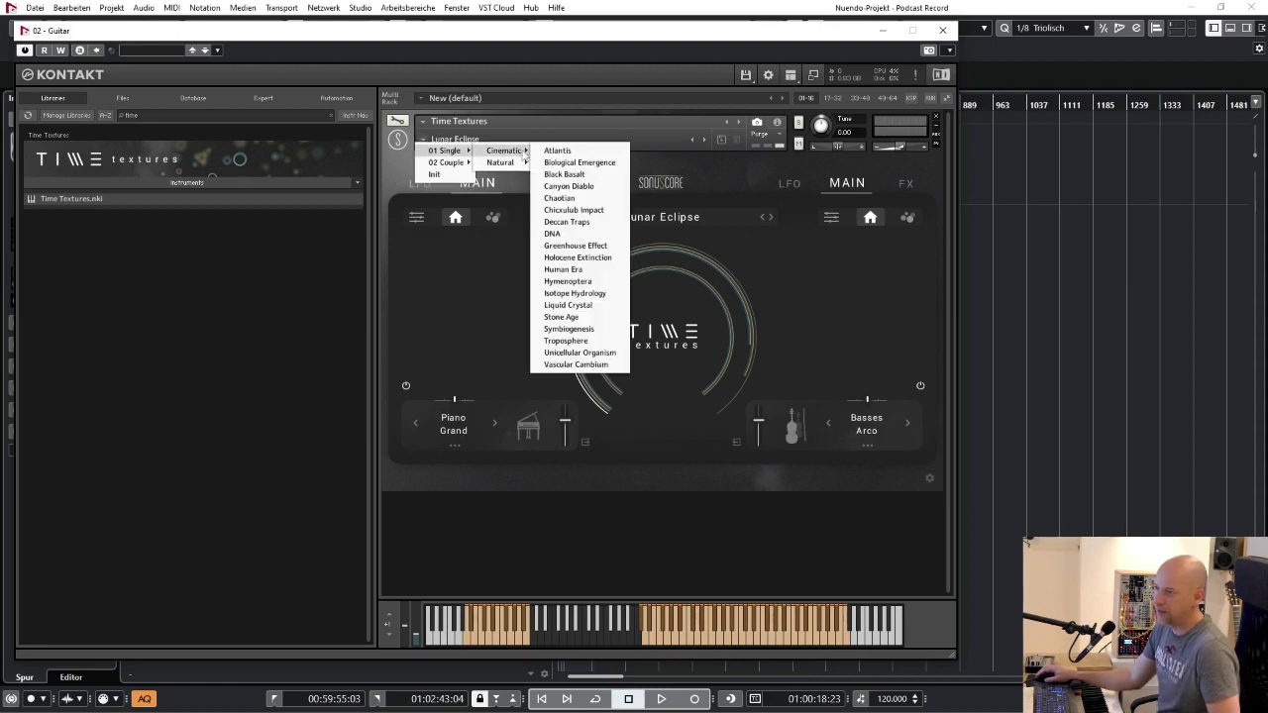
click(751, 174)
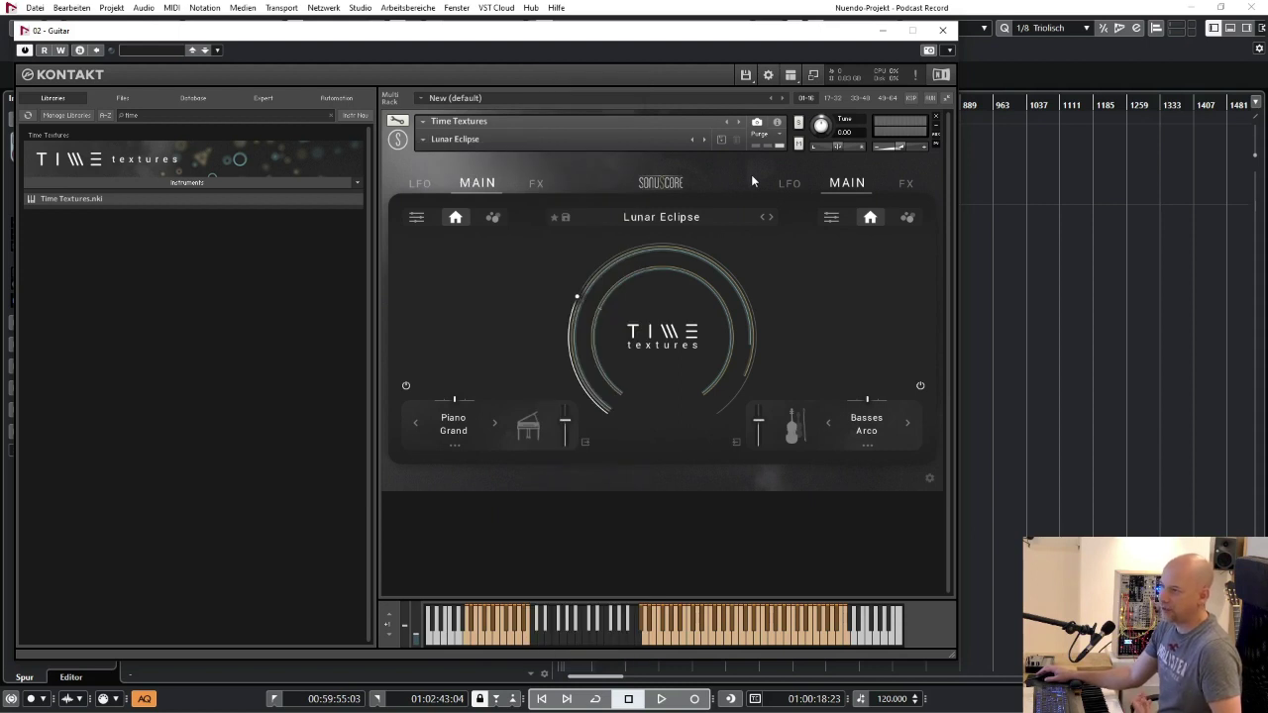
click(656, 217)
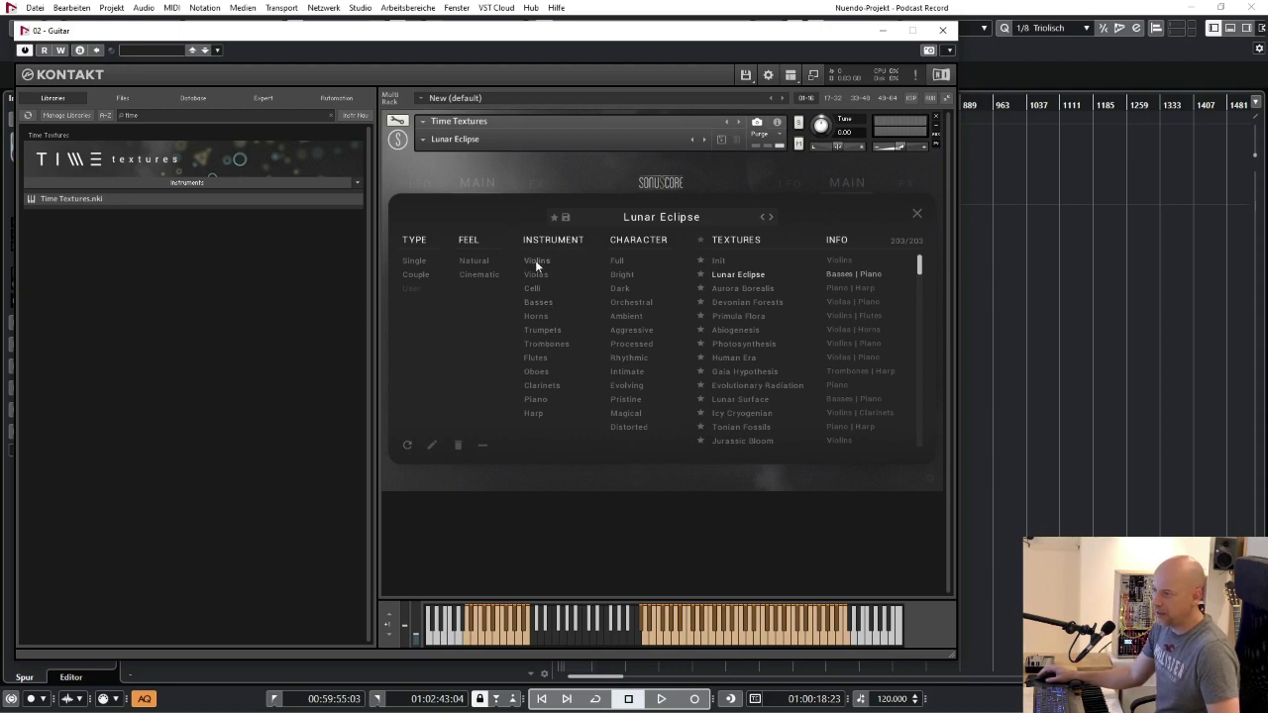
click(916, 214)
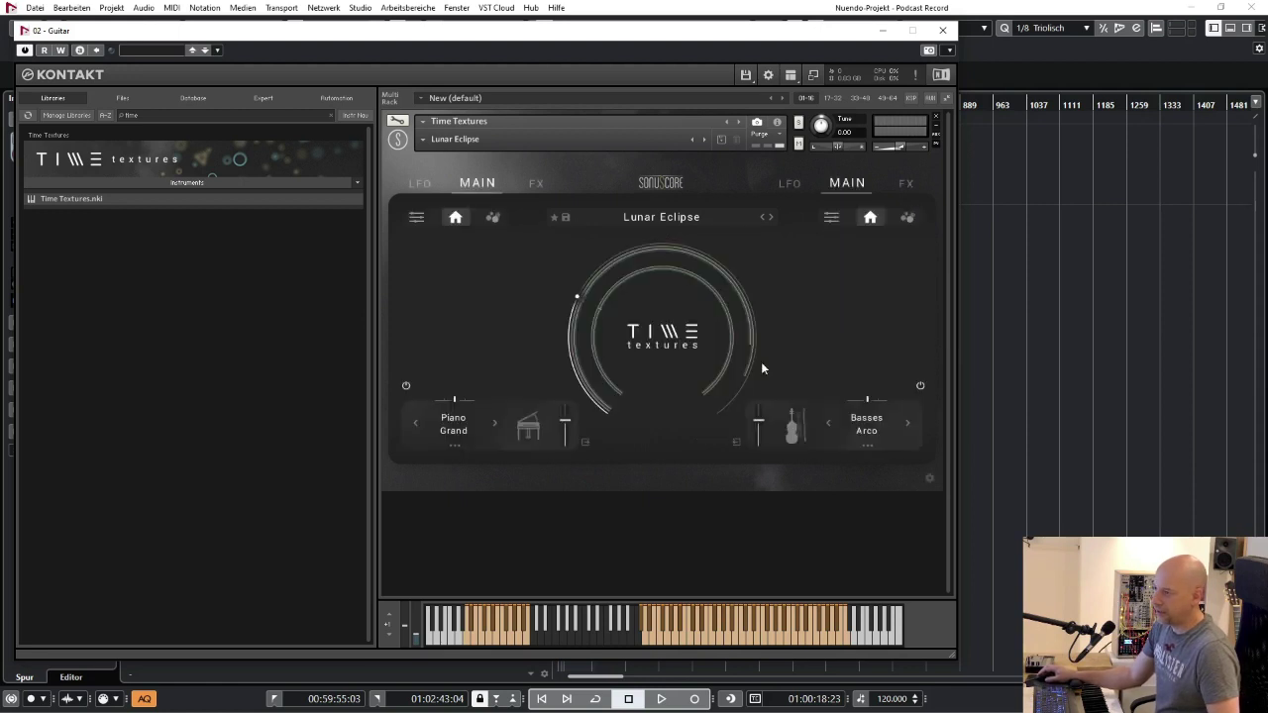
- Replace the Basses Arco source with Violins Sul Pont from the Strings group
click(858, 428)
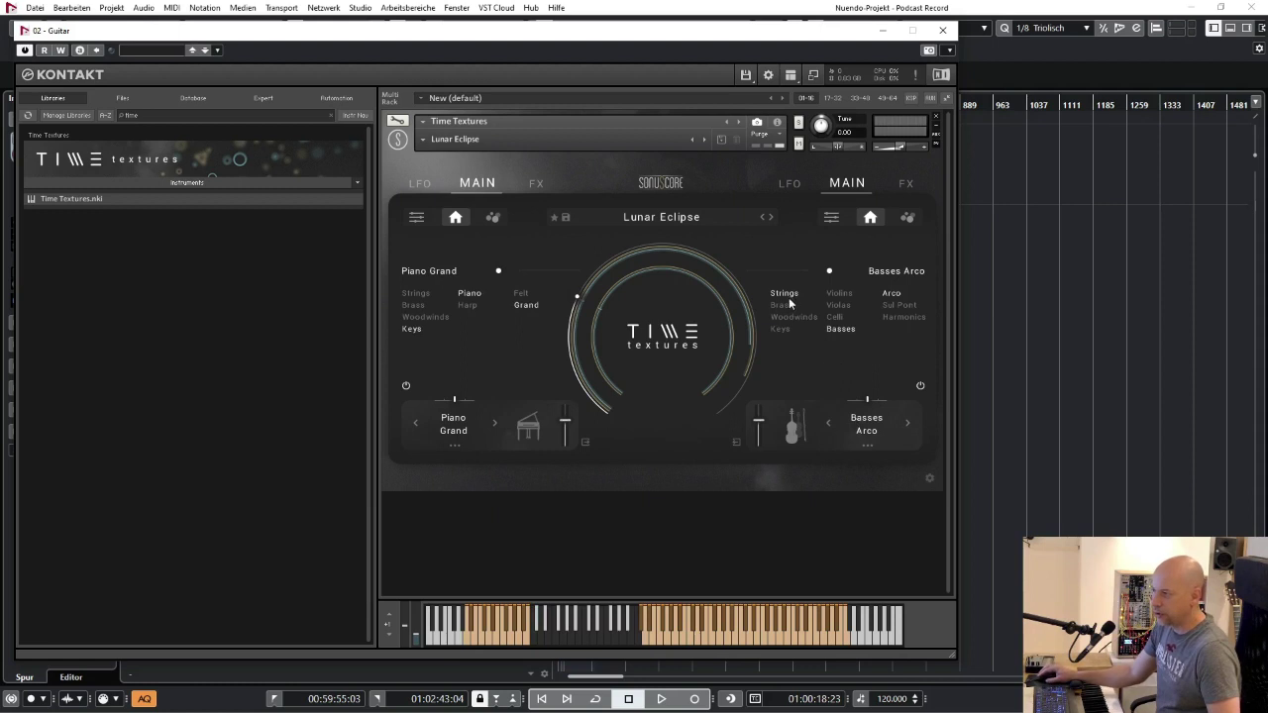
click(840, 294)
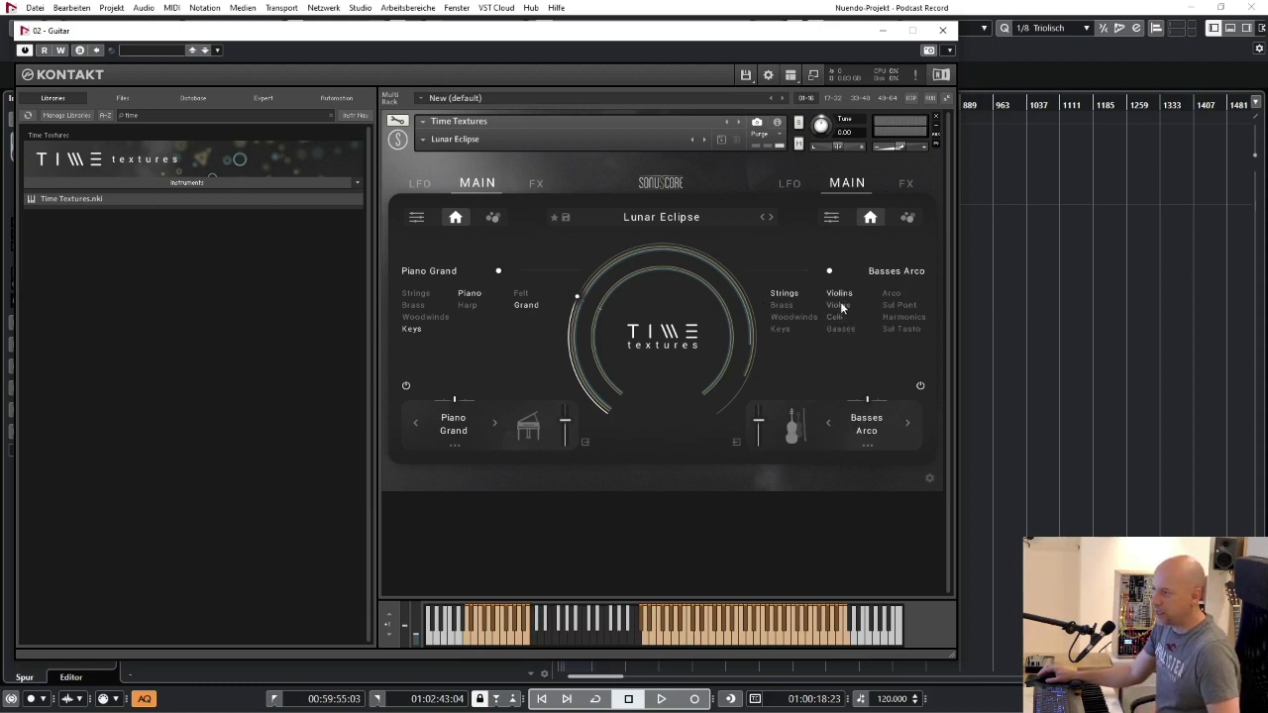
click(899, 305)
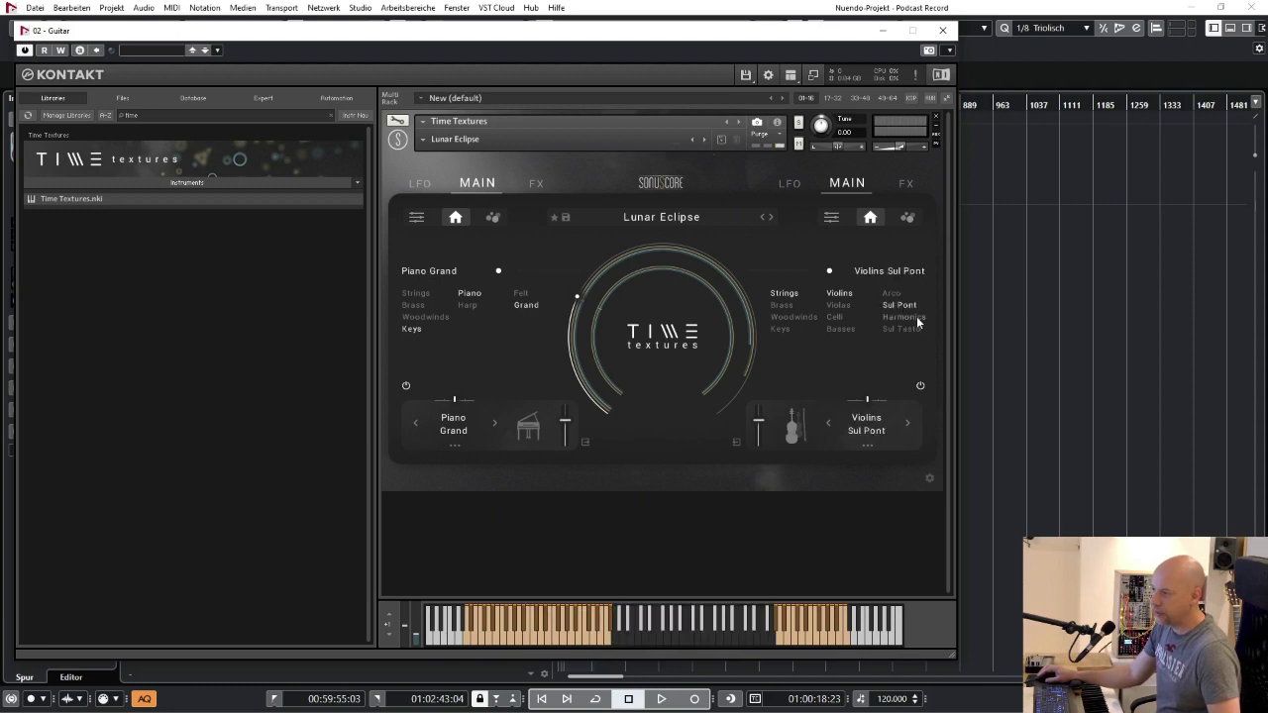
- Look through the second layer's available sources and articulations for Violas, Celli, Brass, Woodwinds and Keys without loading one
click(840, 305)
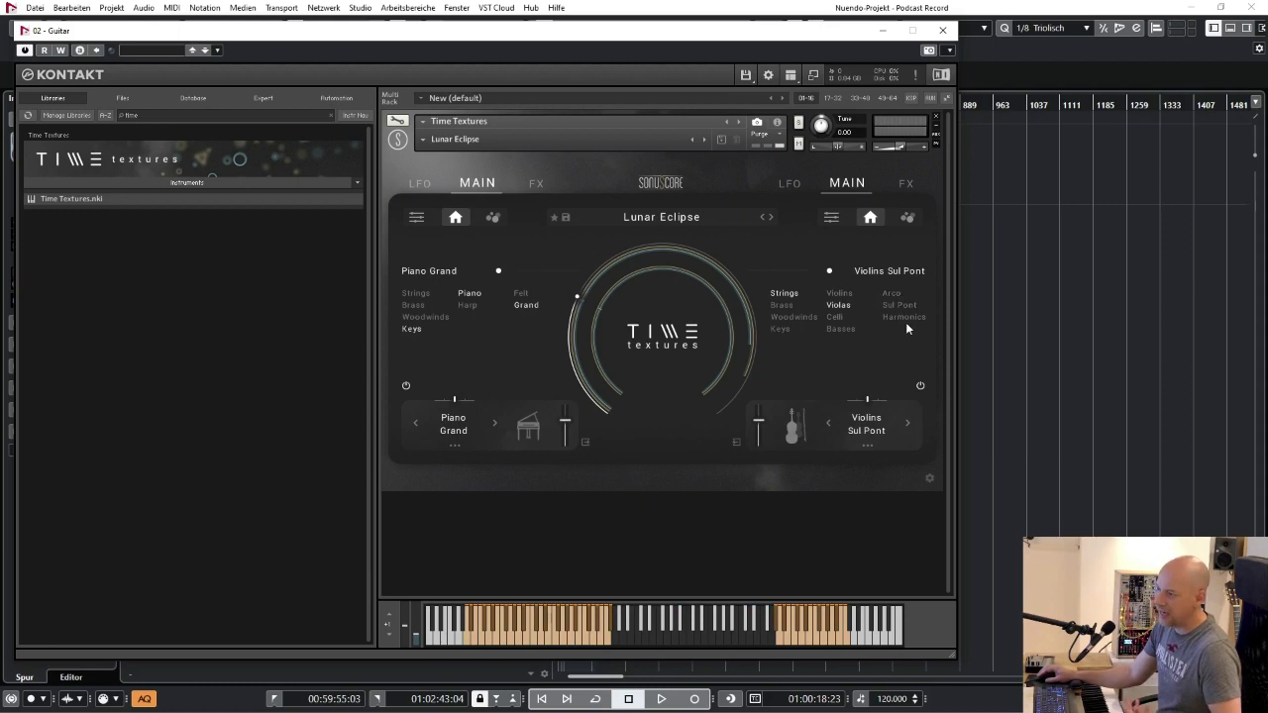
click(840, 318)
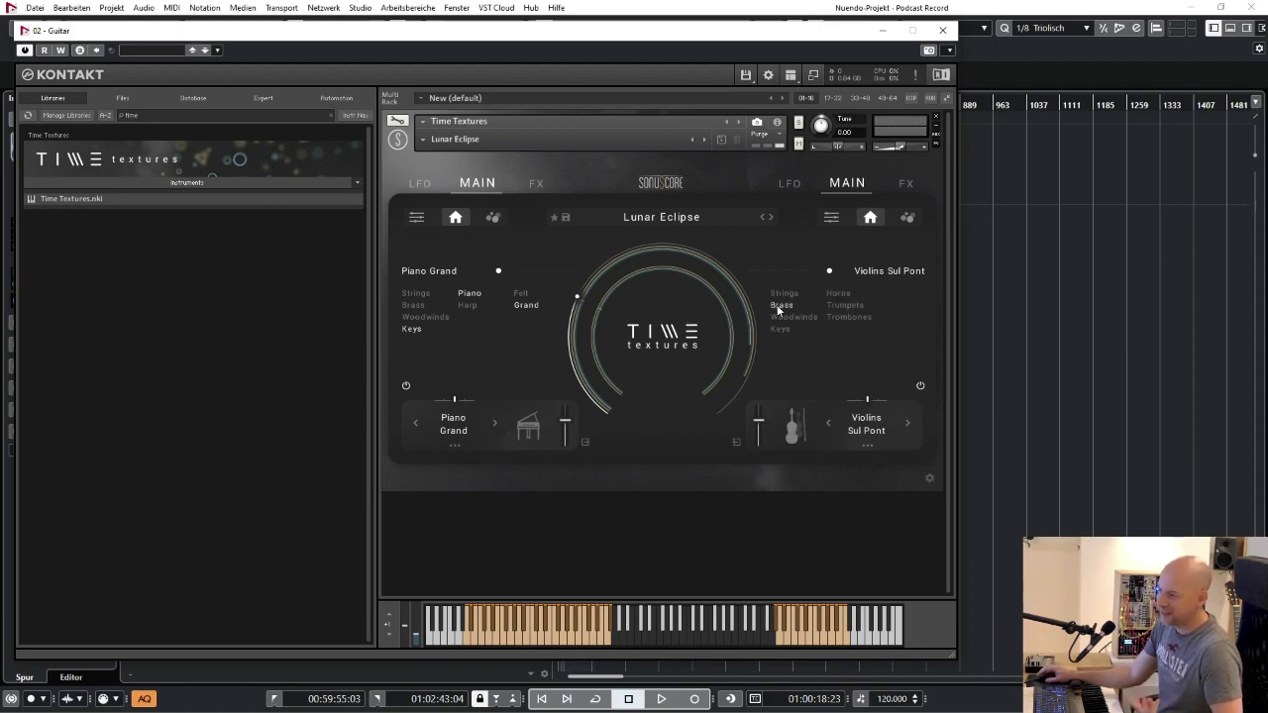
click(788, 305)
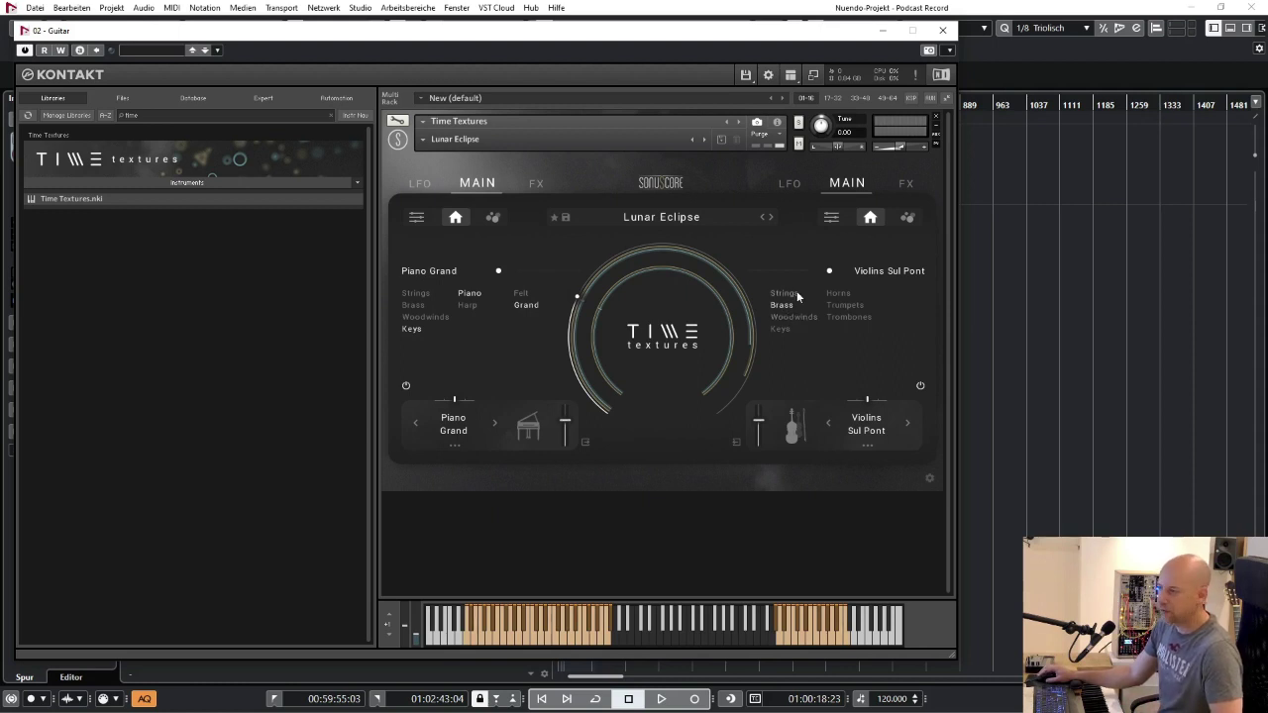
click(838, 294)
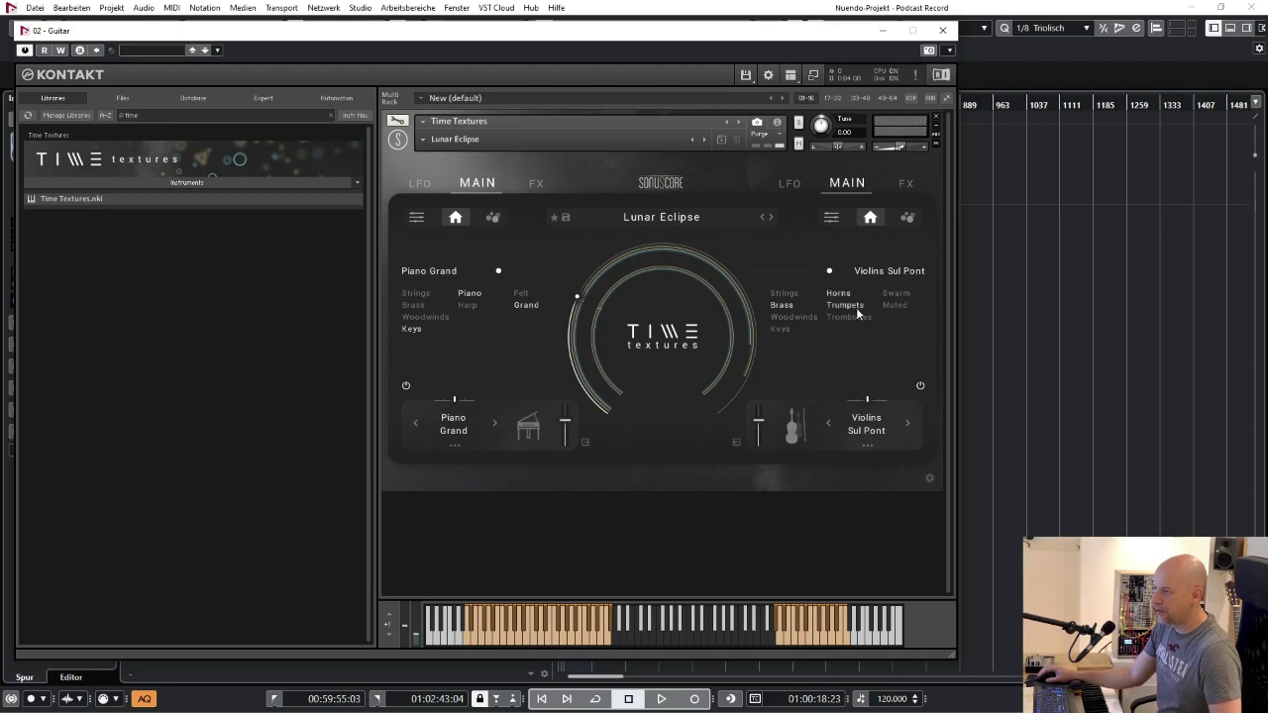
click(845, 306)
click(807, 317)
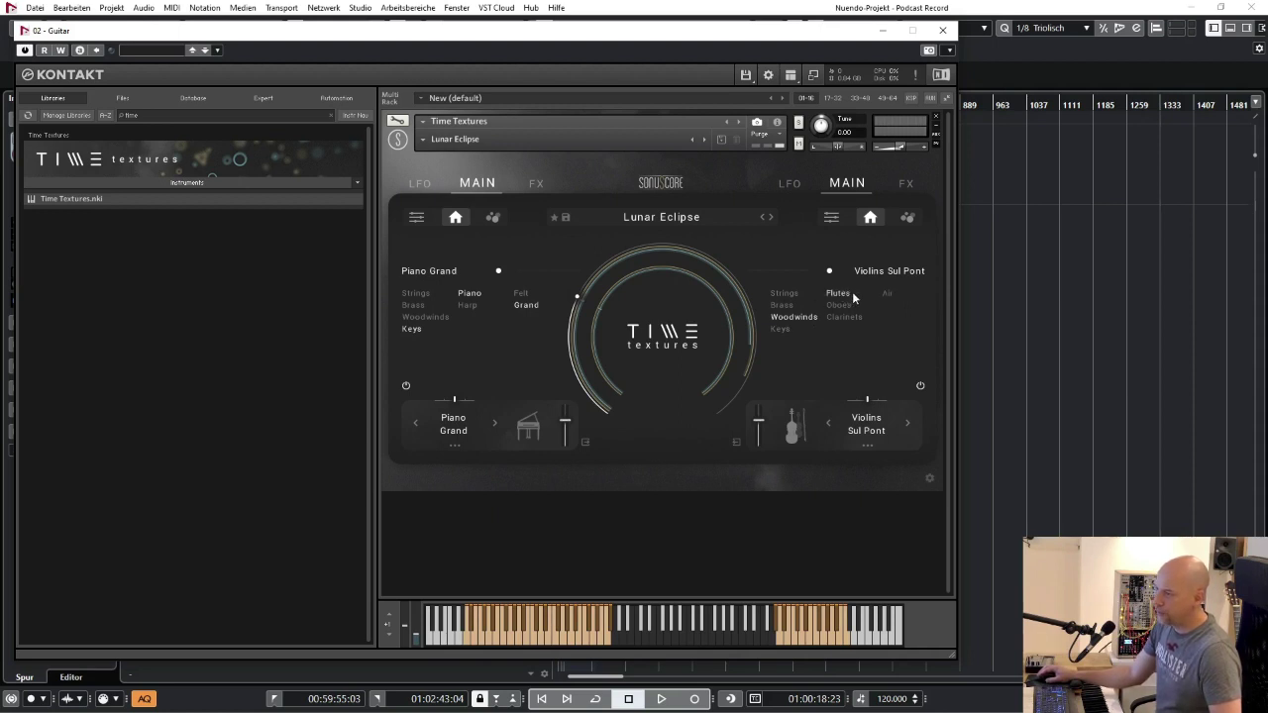
click(845, 305)
click(844, 318)
click(785, 331)
click(848, 304)
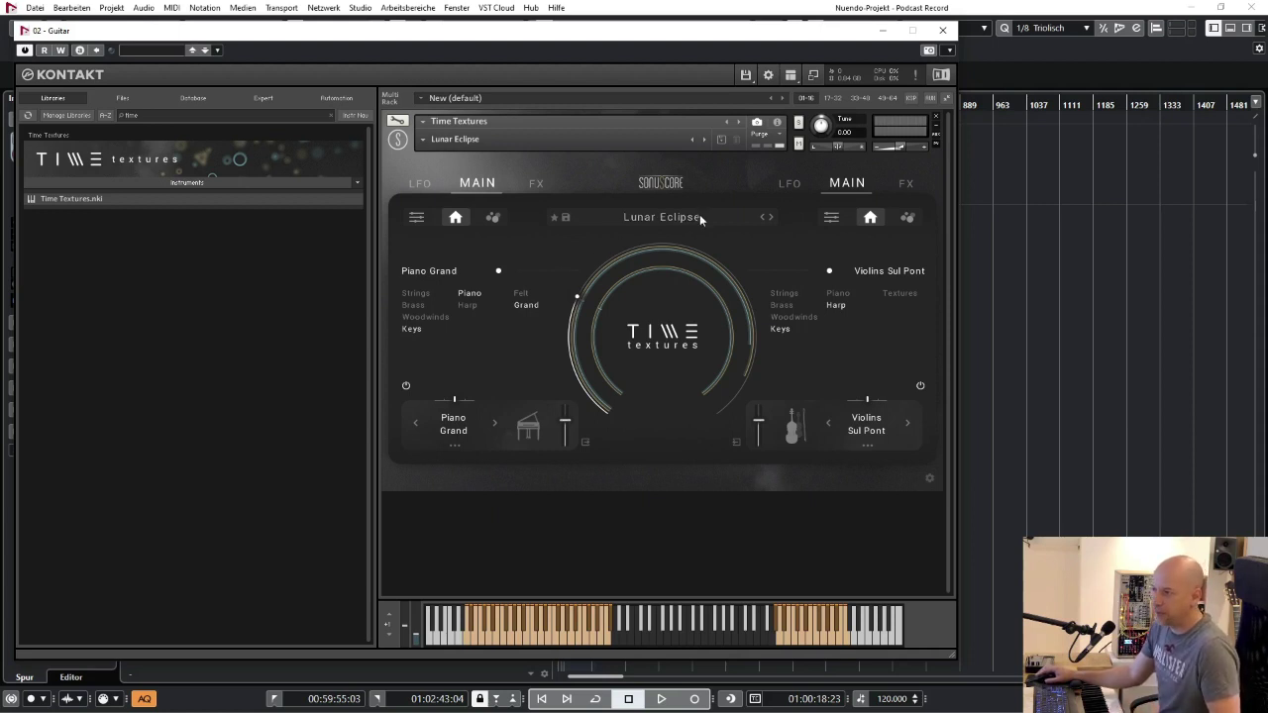
- Load the Biosphere snapshot from the Couple Cinematic category
click(426, 141)
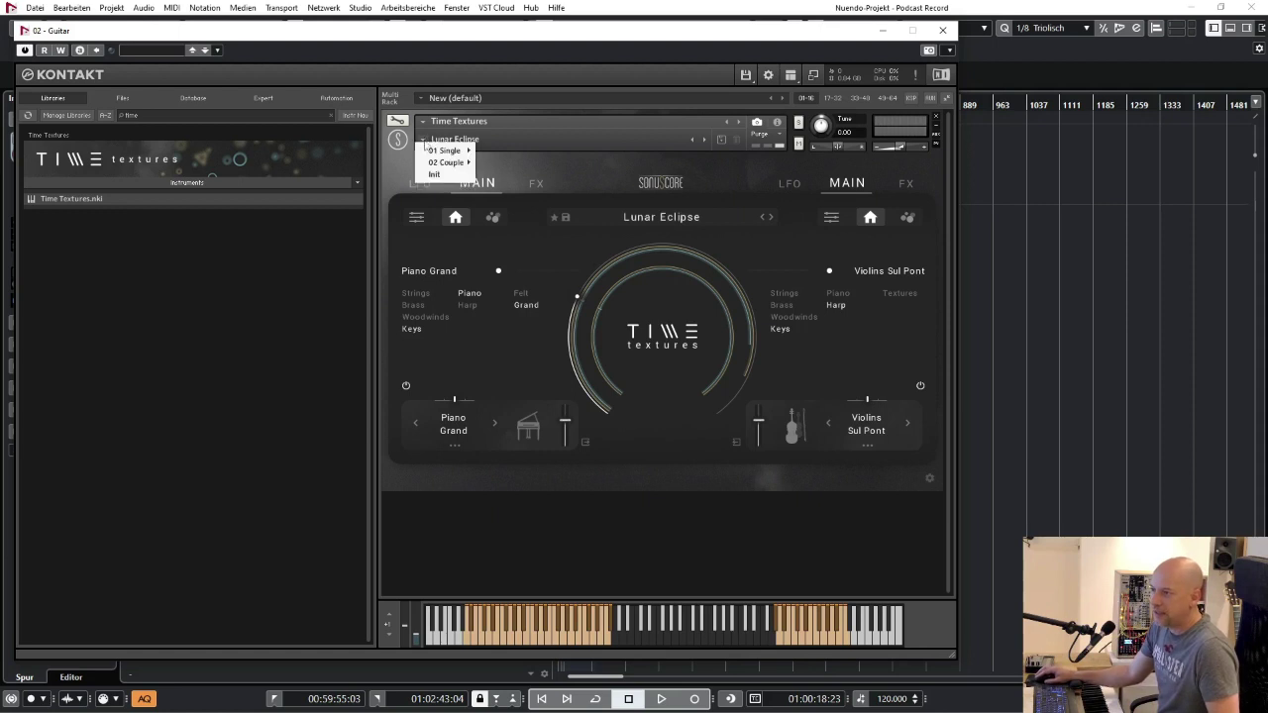
mouse_move(435, 166)
mouse_move(525, 166)
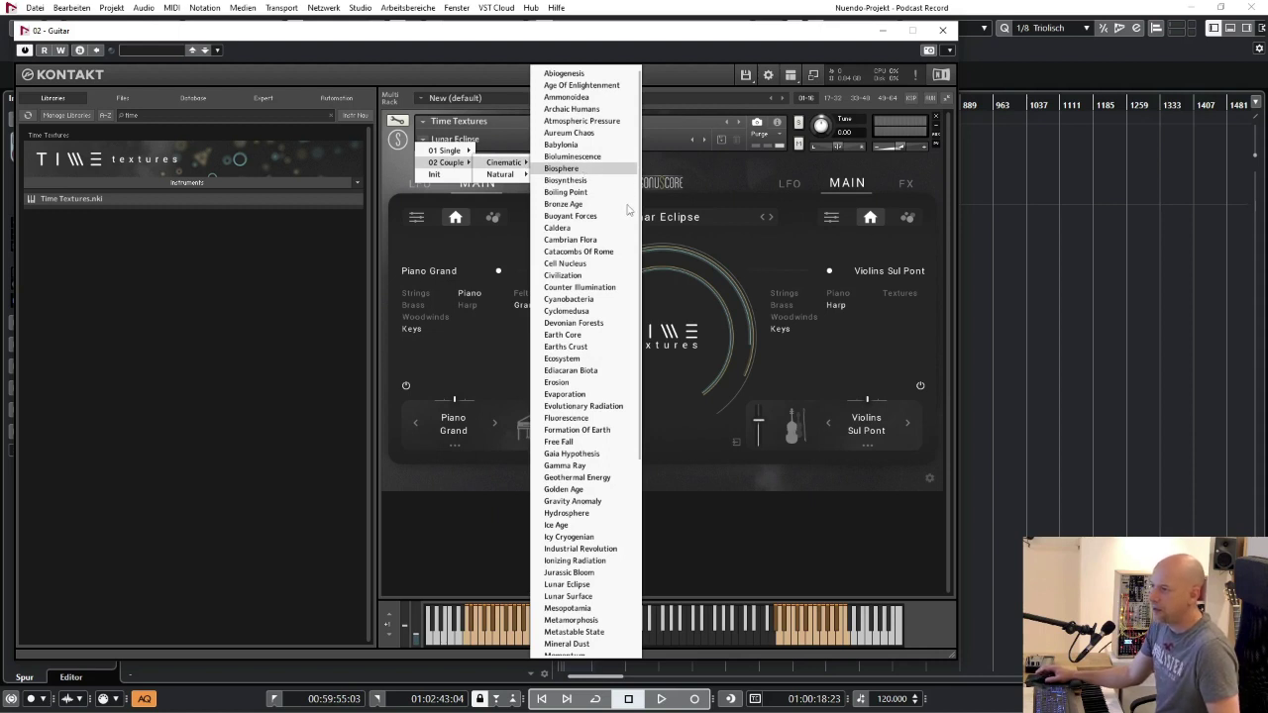
key(Return)
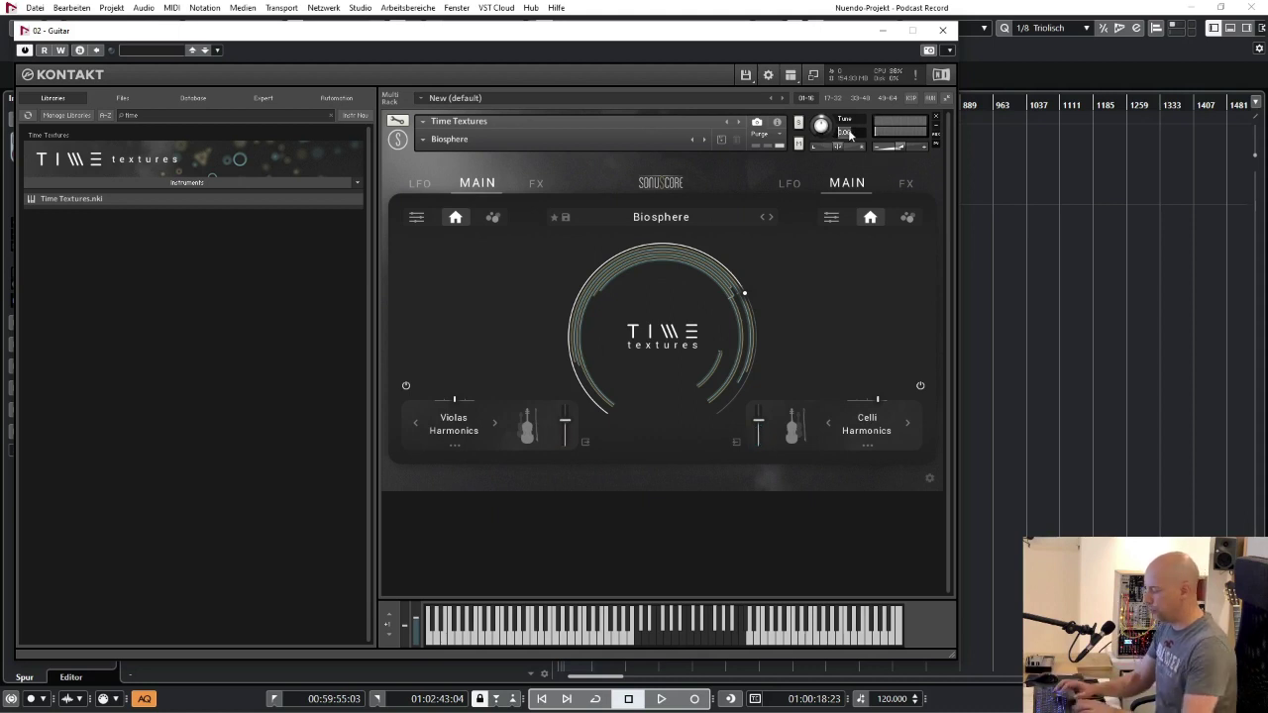
- Lower the instrument's overall Tune value first to -12 and then to -24
scroll(849, 134, down, 12)
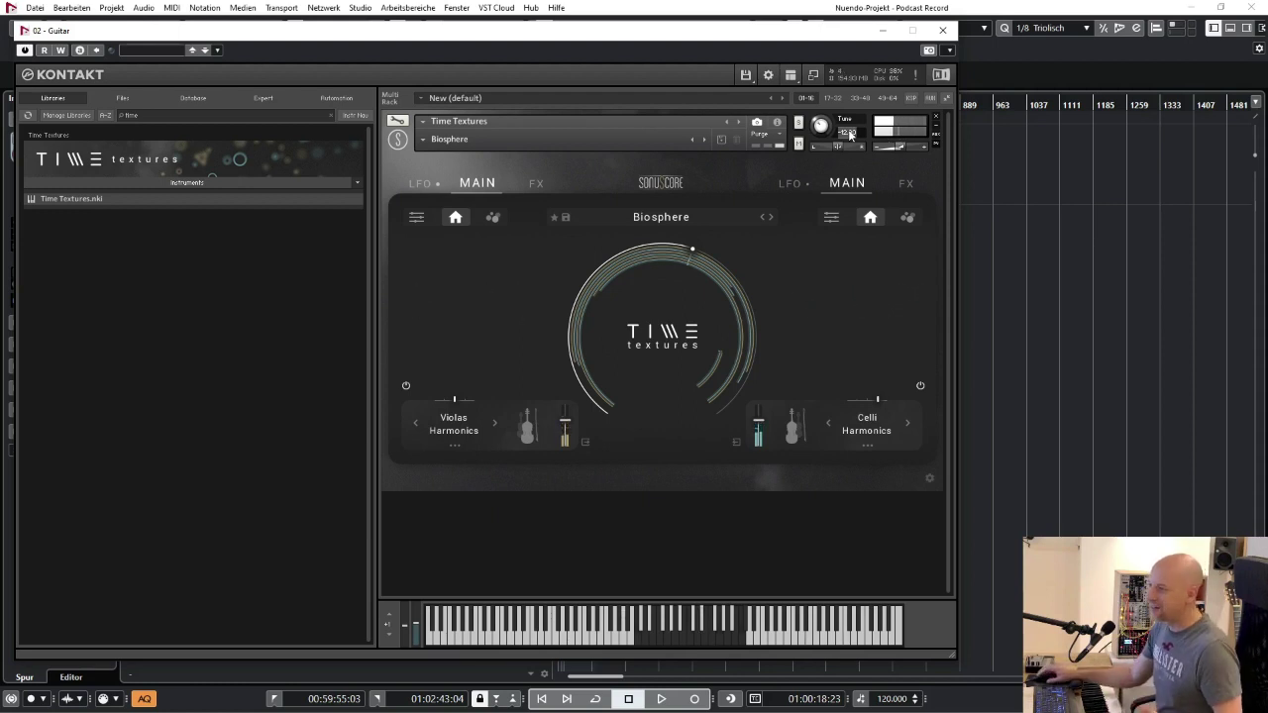
text(-24)
key(Return)
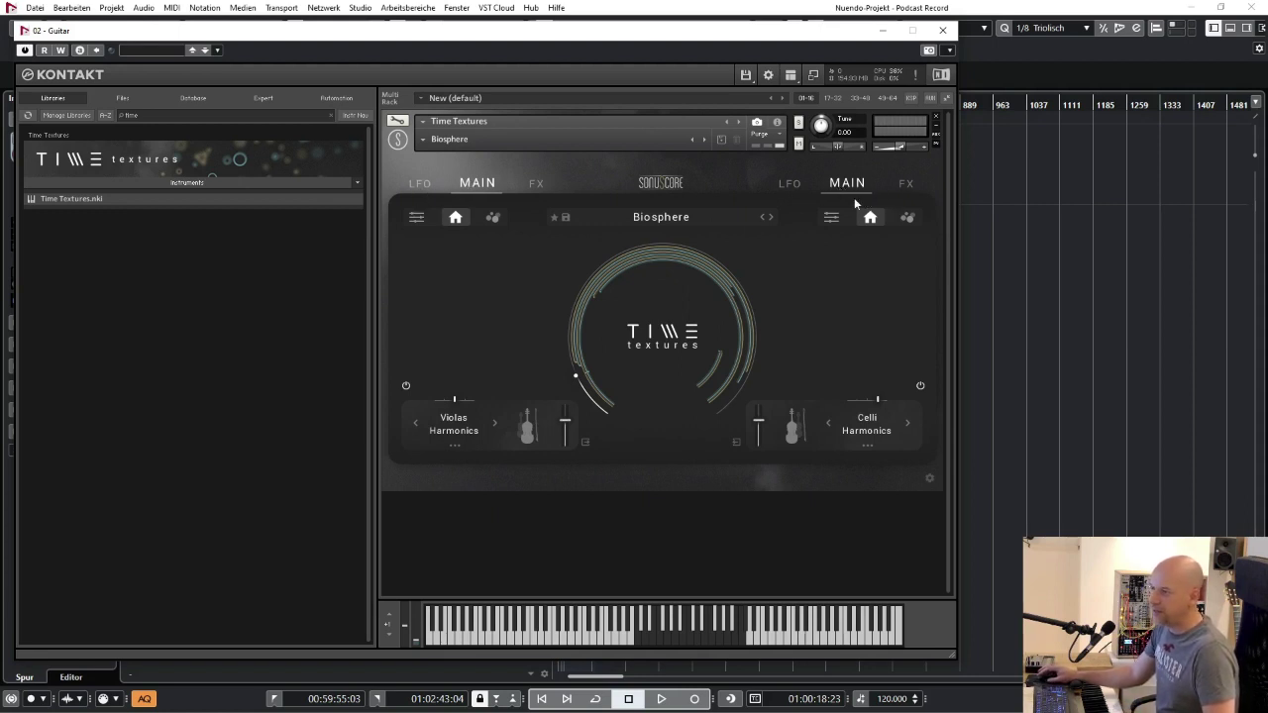
- View the Violas Harmonics layer's LFO and FX pages and return to its Main page
click(420, 186)
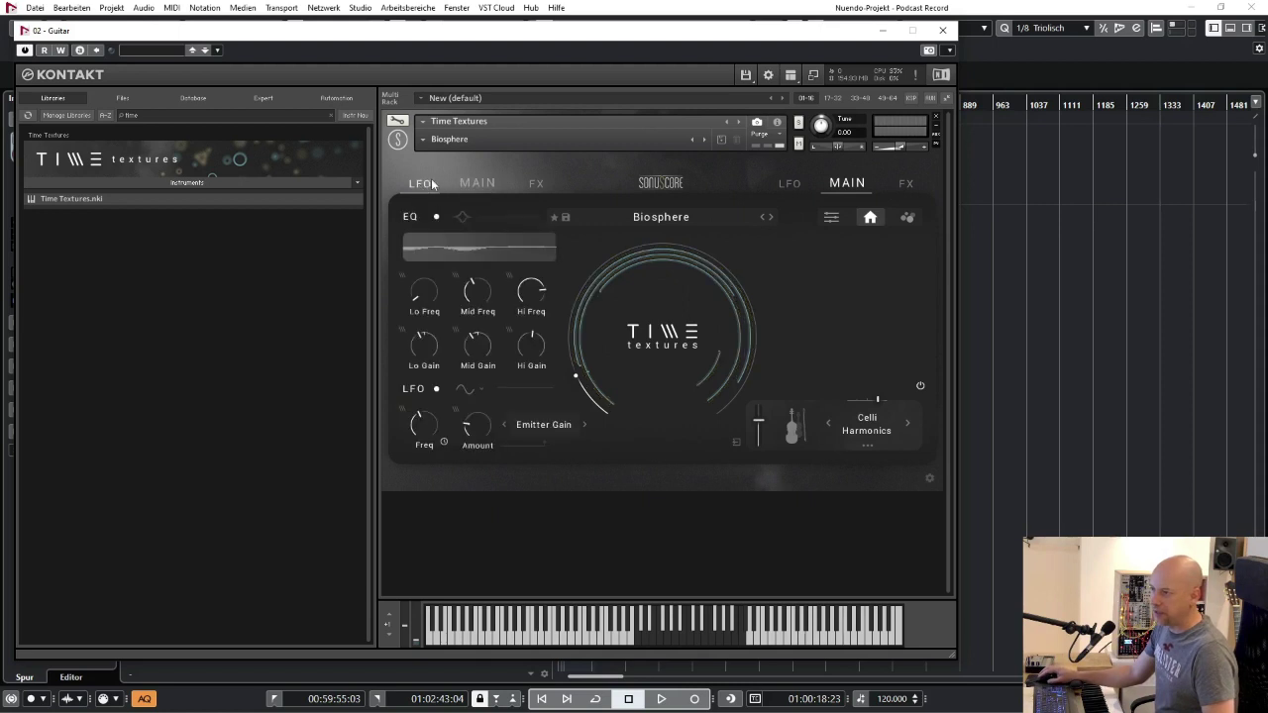
click(464, 185)
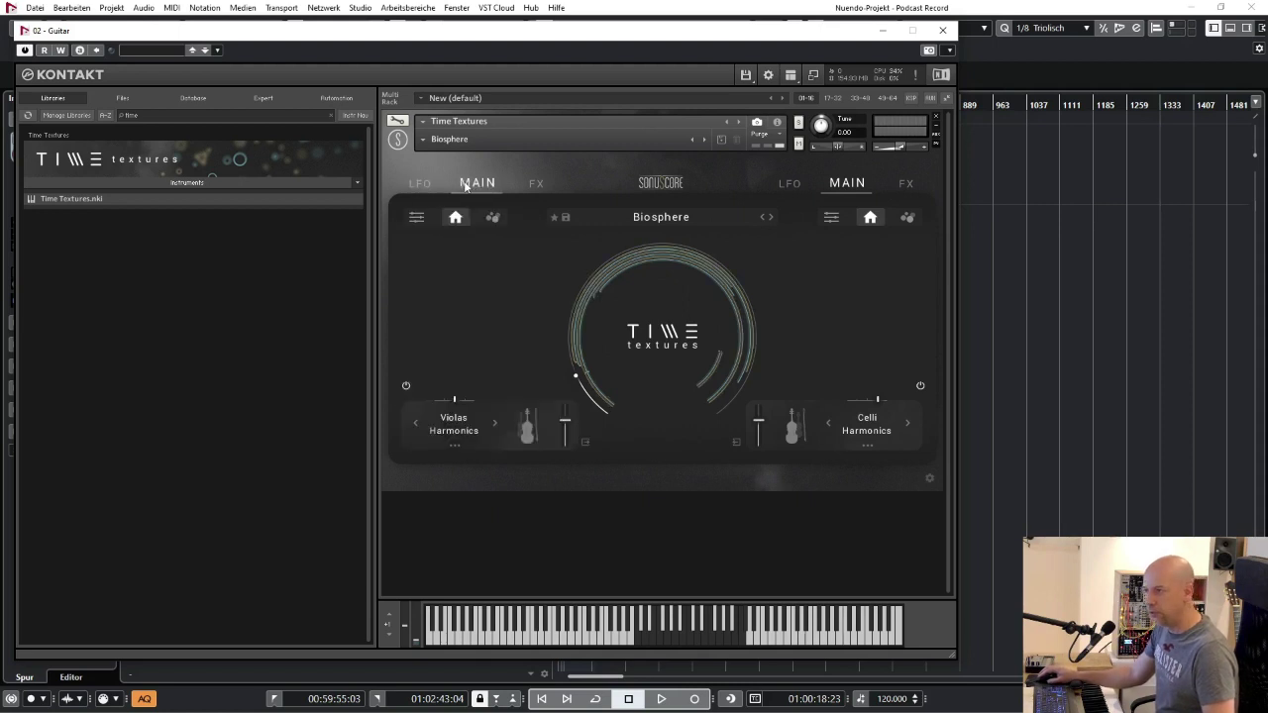
click(535, 185)
click(478, 186)
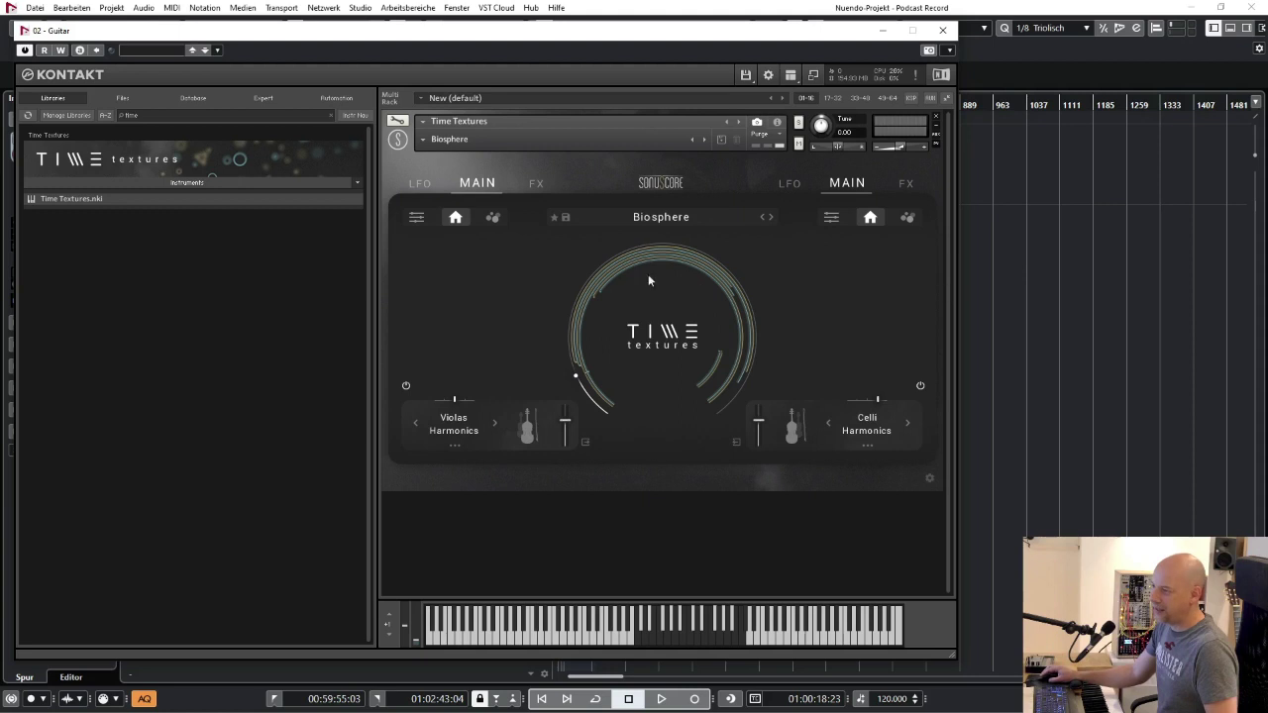
- Switch the Violas and Celli layers between their LFO and Main pages, both individually and together
click(422, 186)
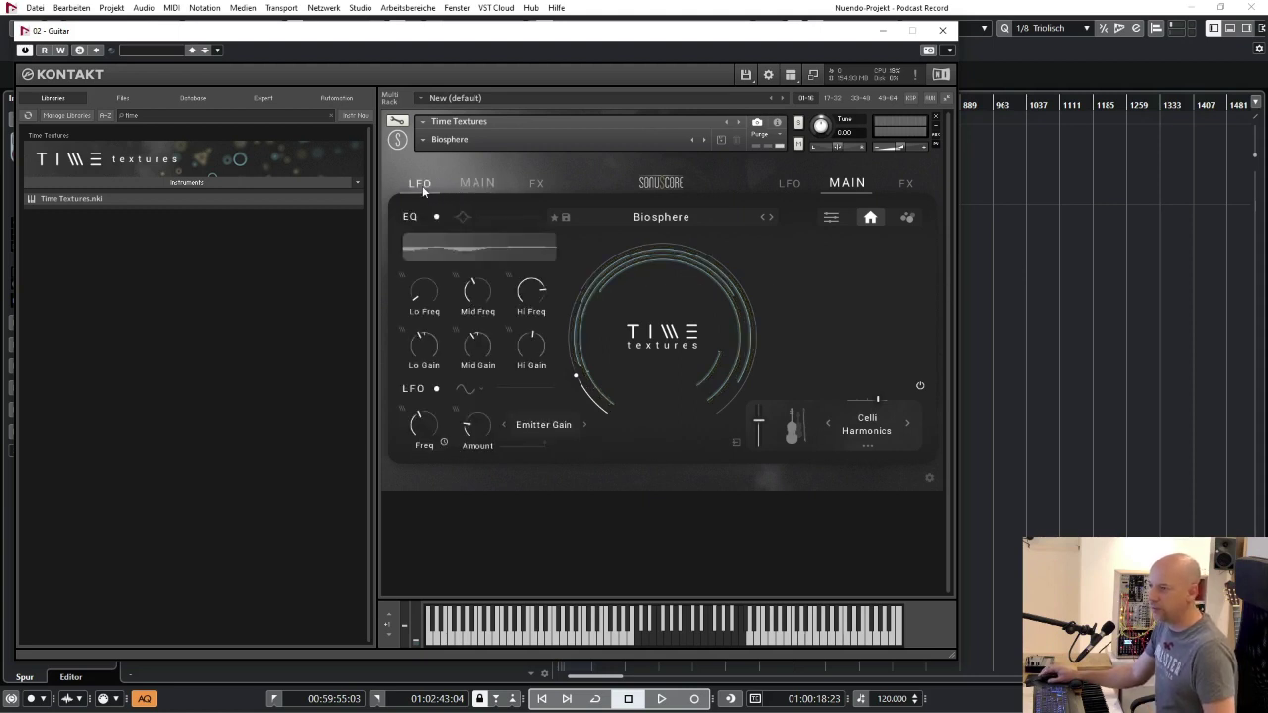
click(477, 184)
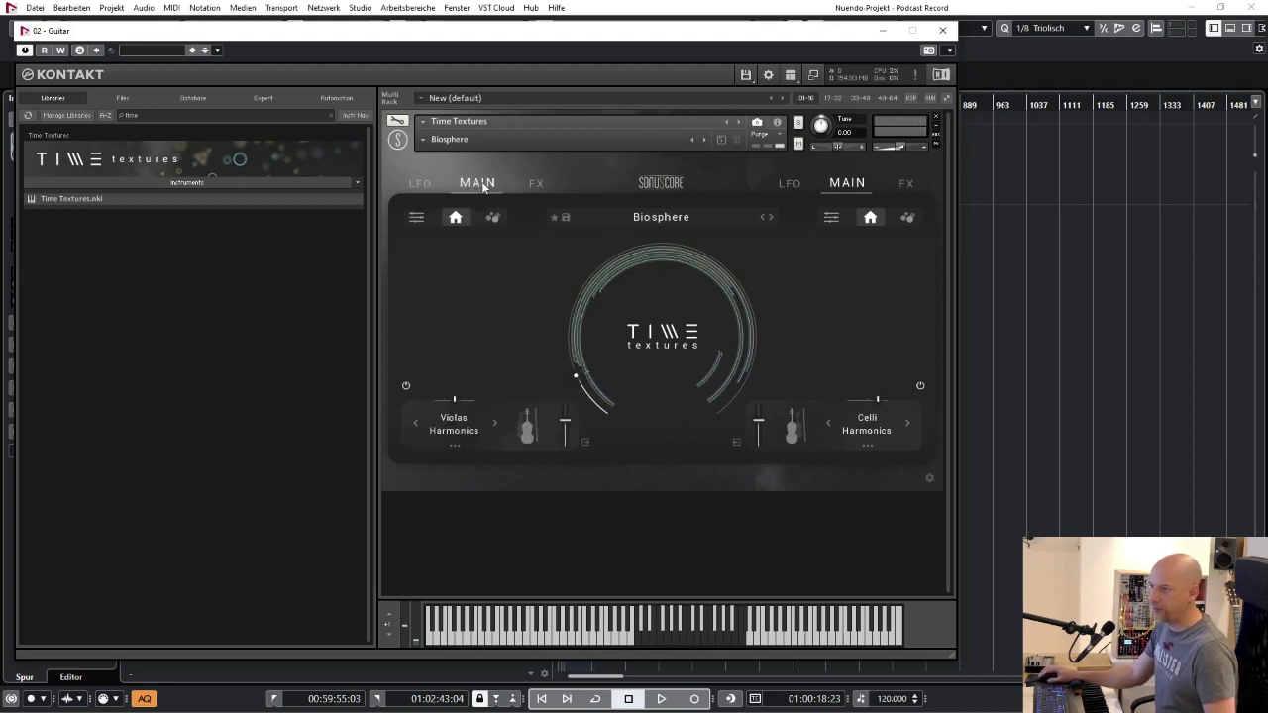
click(419, 185)
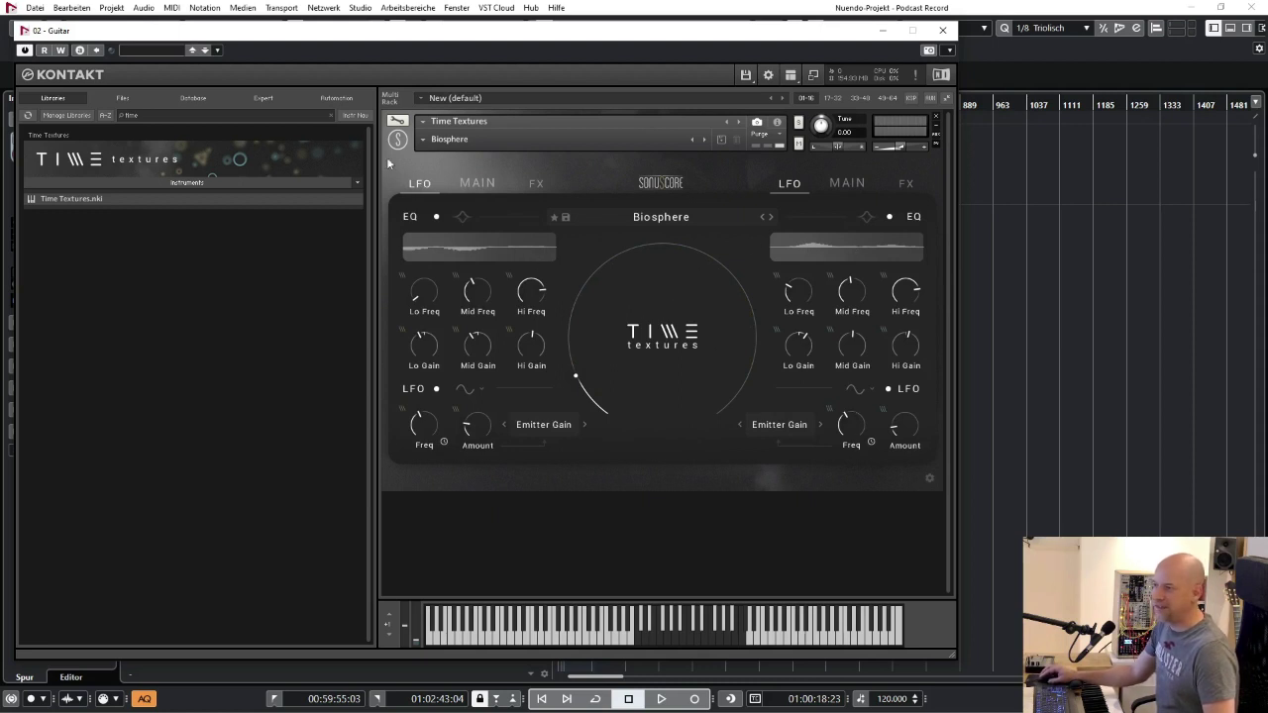
click(476, 184)
click(847, 182)
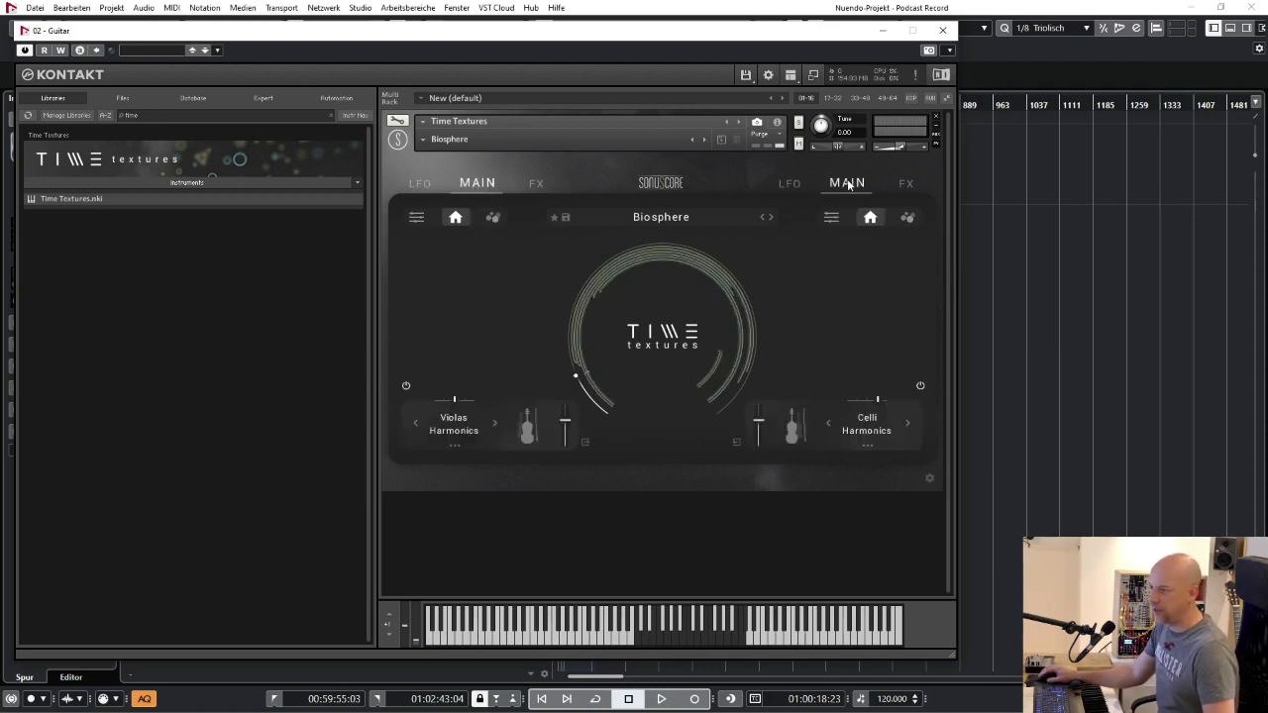
click(421, 184)
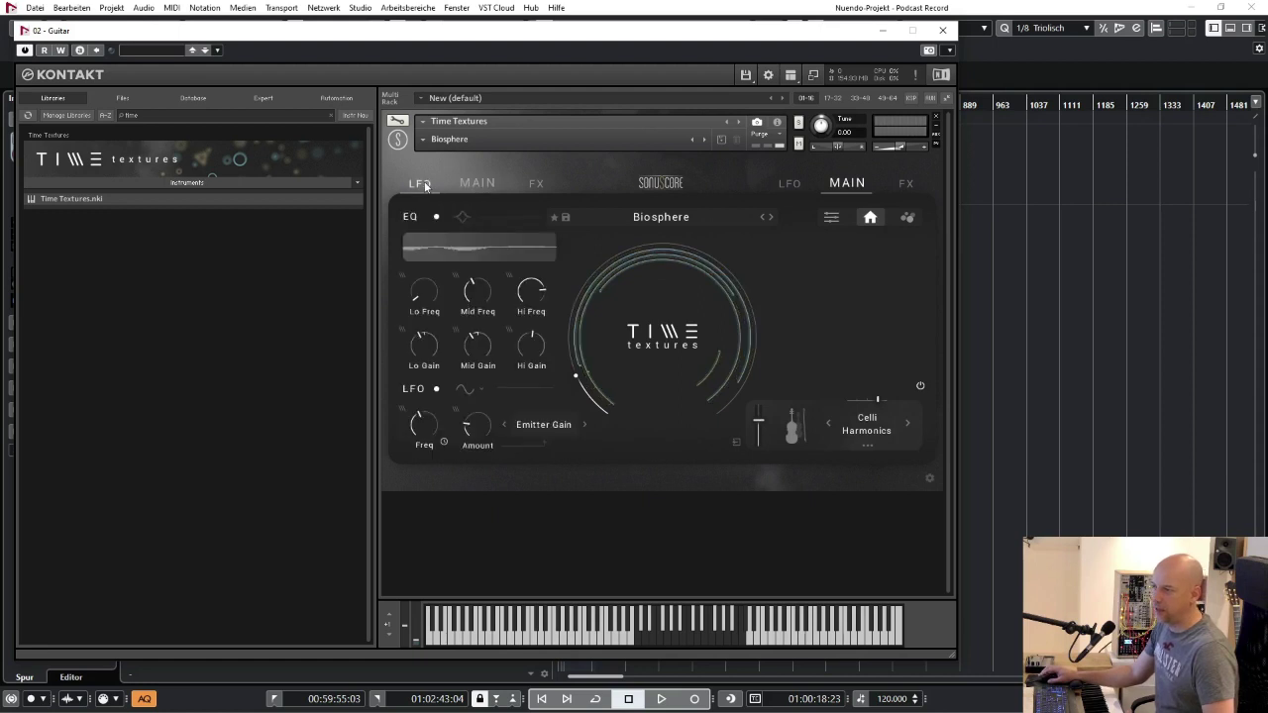
click(477, 185)
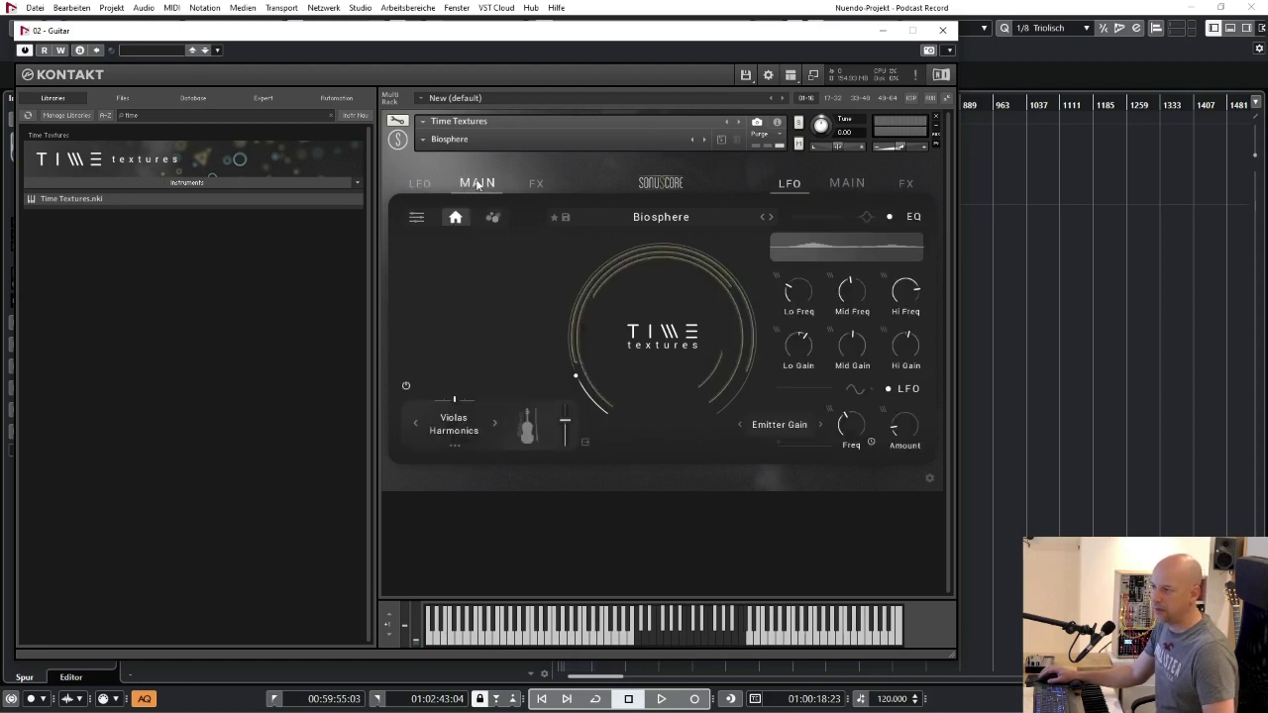
- View the Main page's performance slider, home and Seed/Note Select views for both layers, ending with the Violas layer's sliders
click(416, 219)
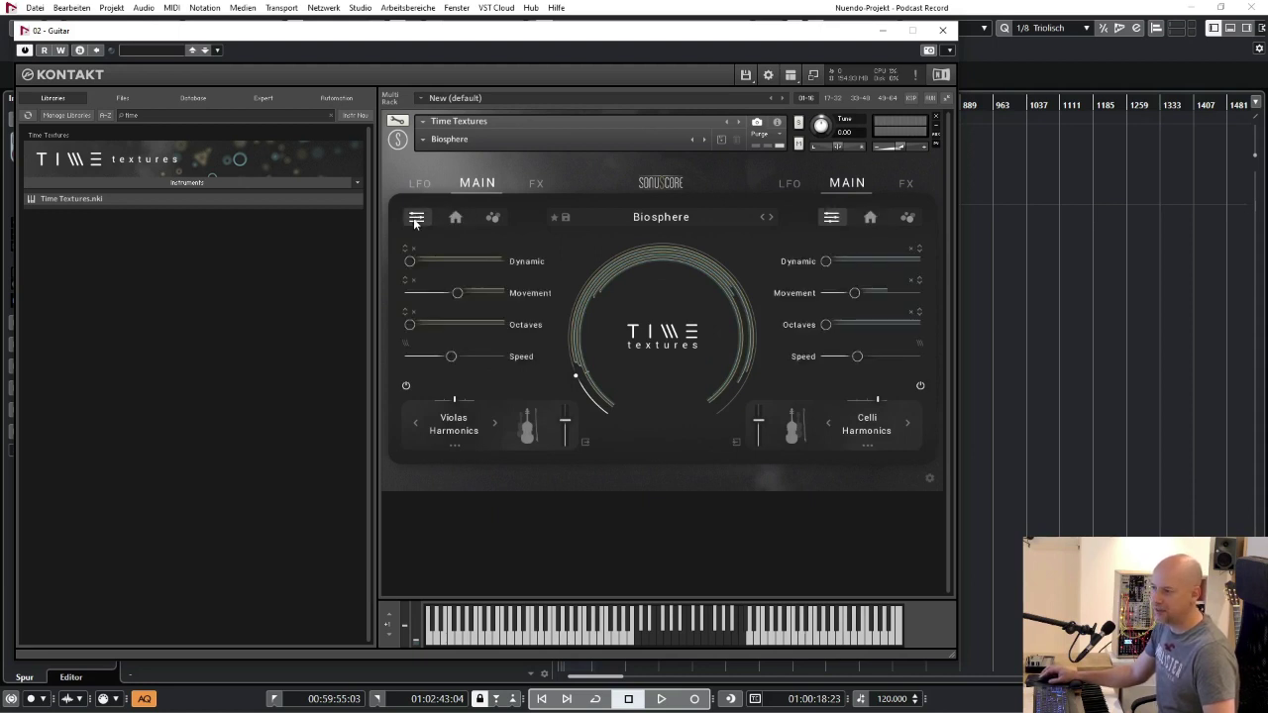
click(456, 219)
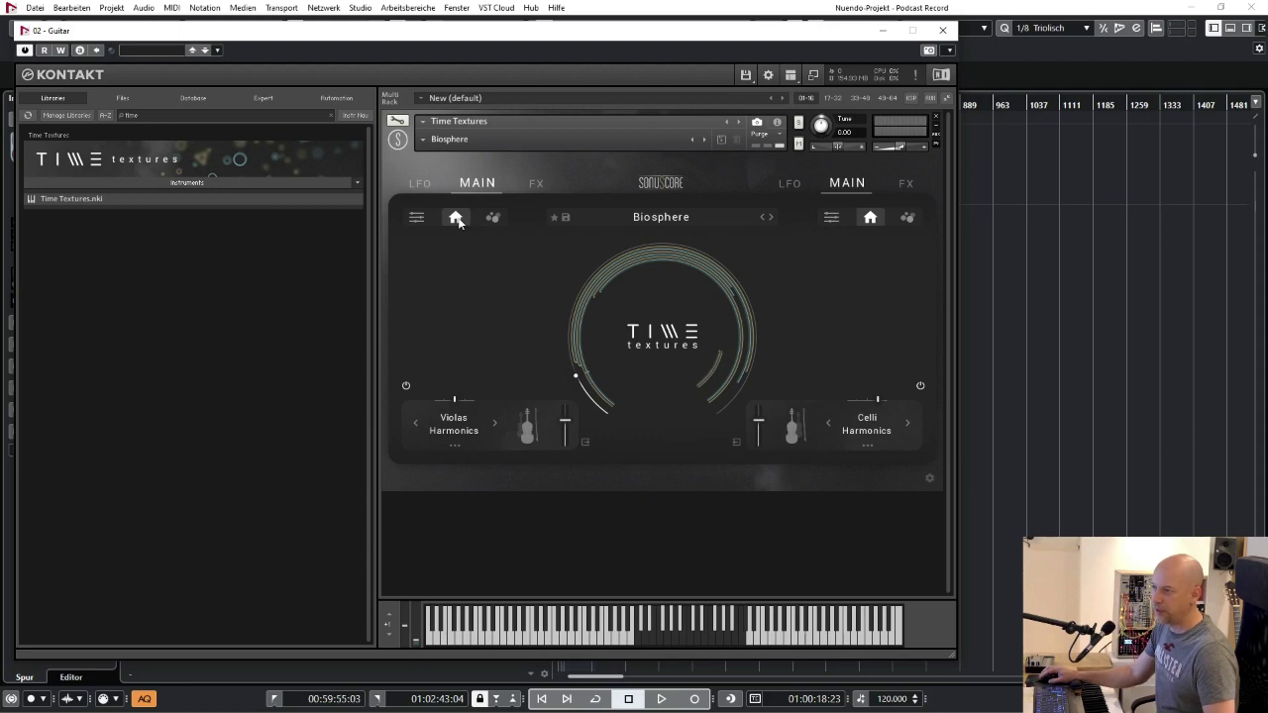
click(493, 218)
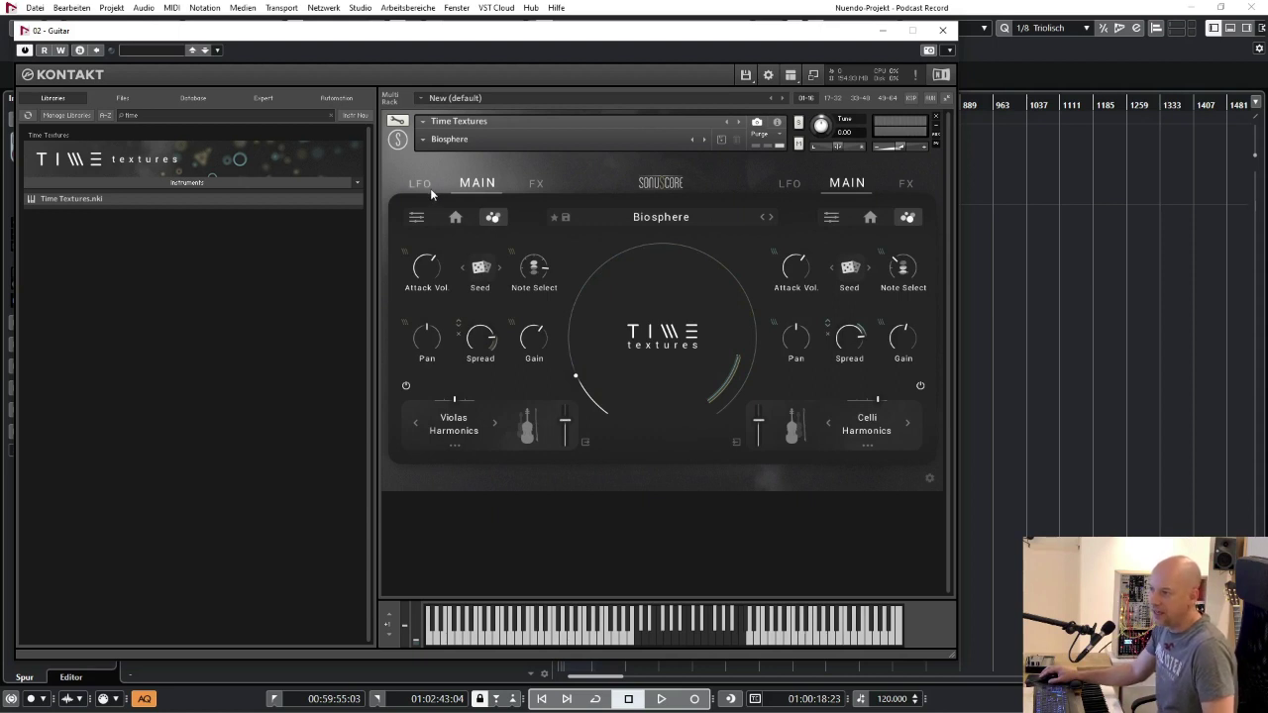
click(417, 218)
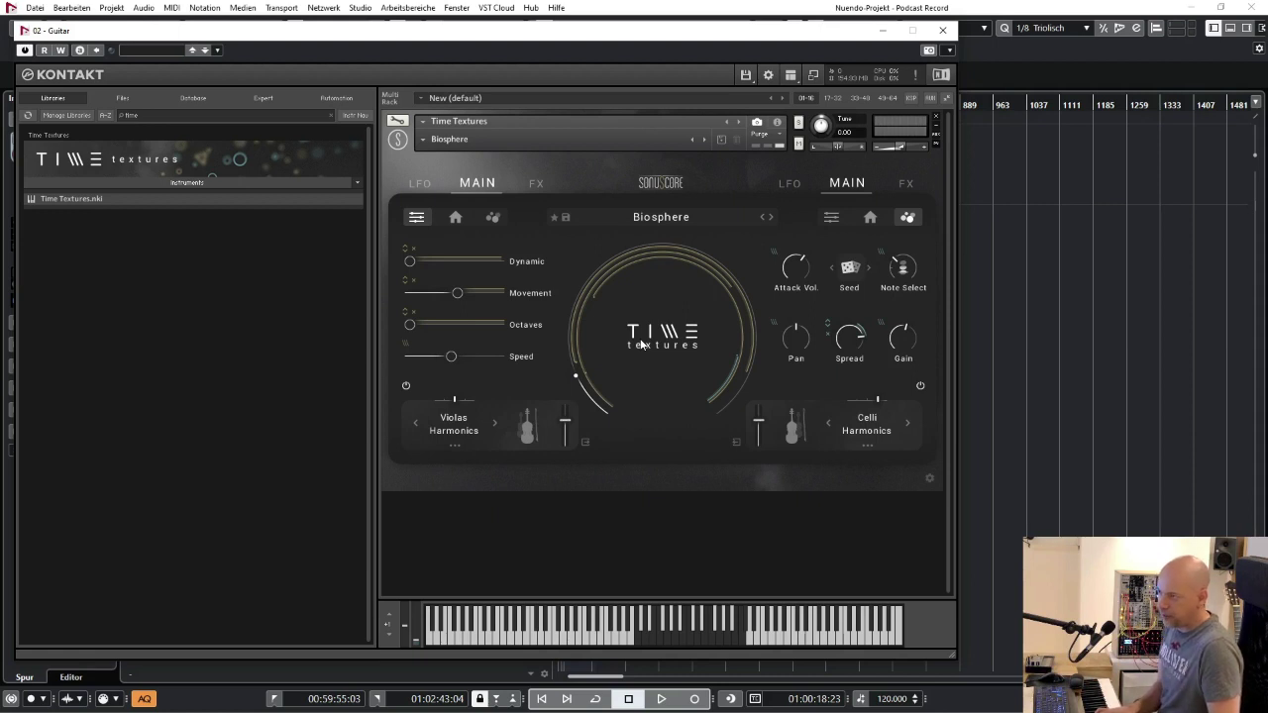
- Load the Fluorescence snapshot from the Couple Cinematic category
click(421, 141)
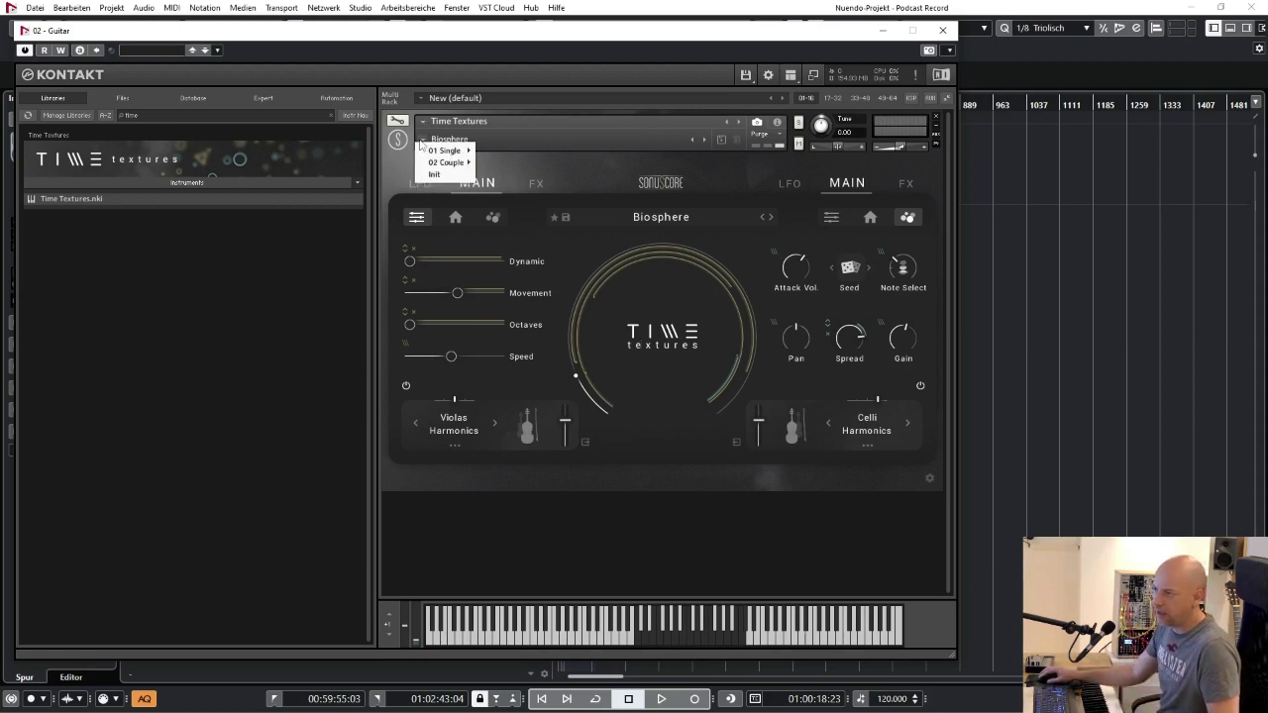
mouse_move(442, 165)
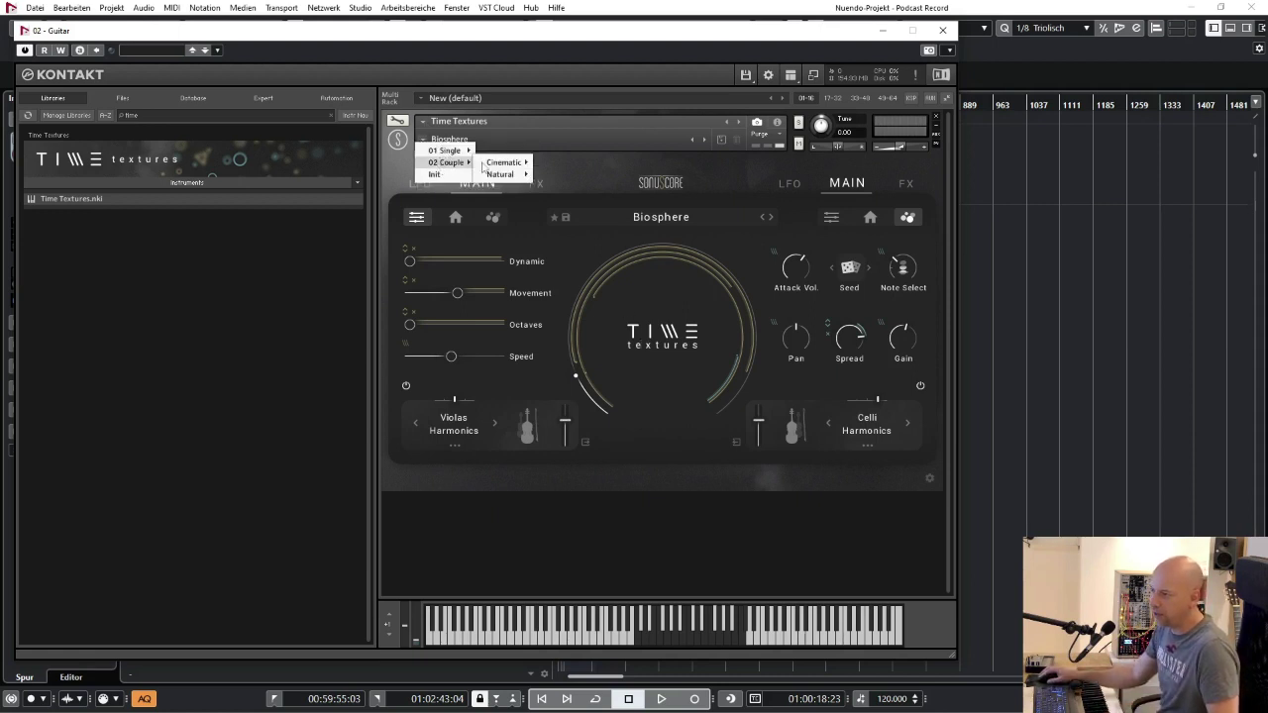
mouse_move(491, 169)
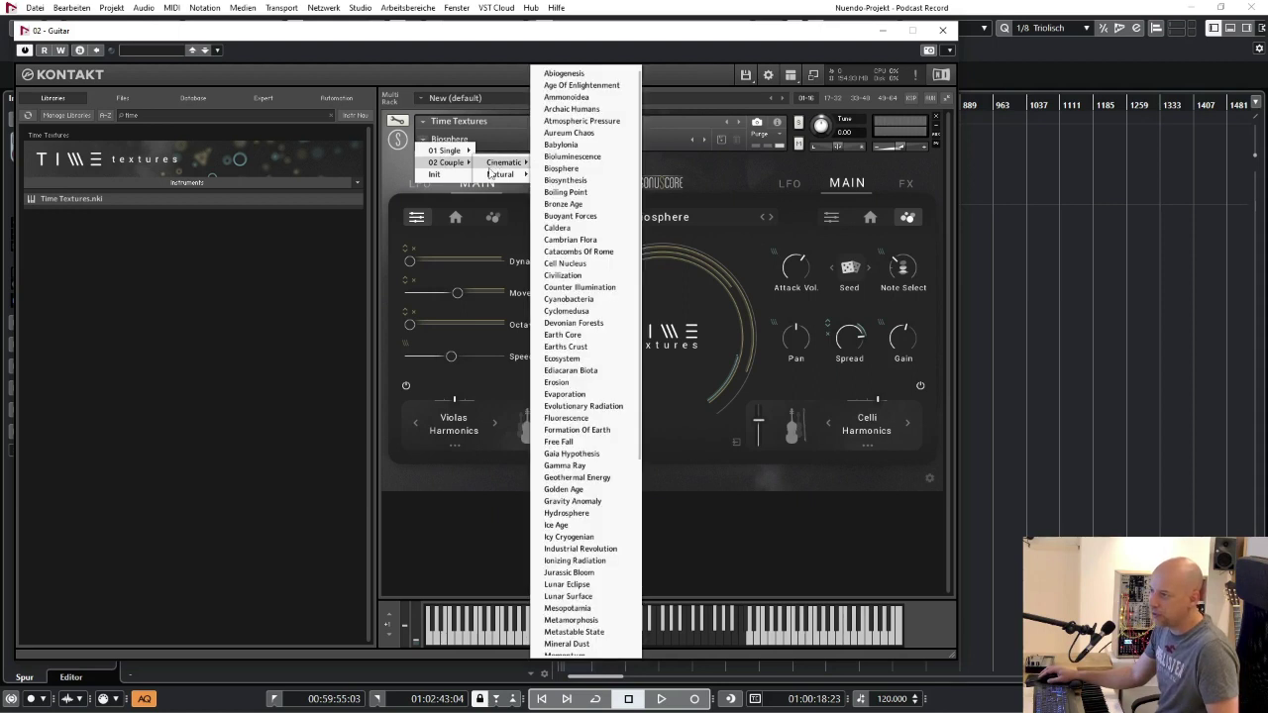
click(596, 419)
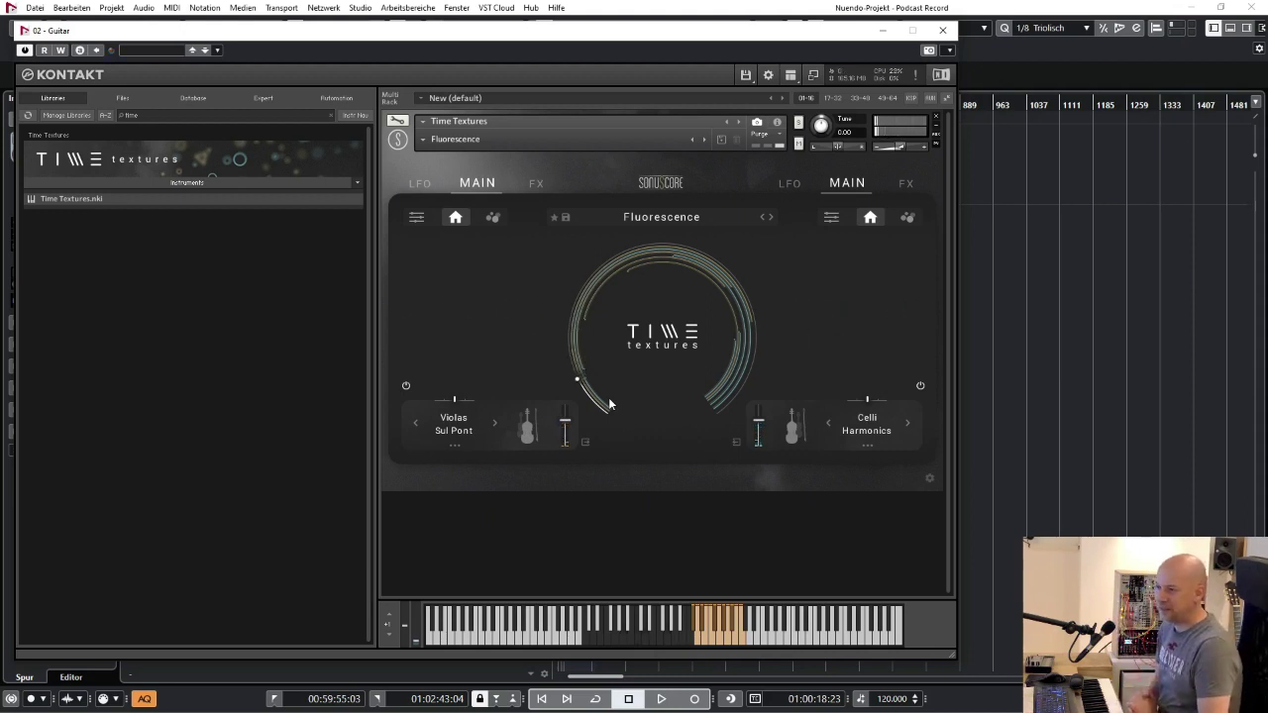
- View the Violas Sul Pont layer's Seed/Note Select settings, then show its Dynamic, Movement, Octaves and Speed sliders
click(496, 218)
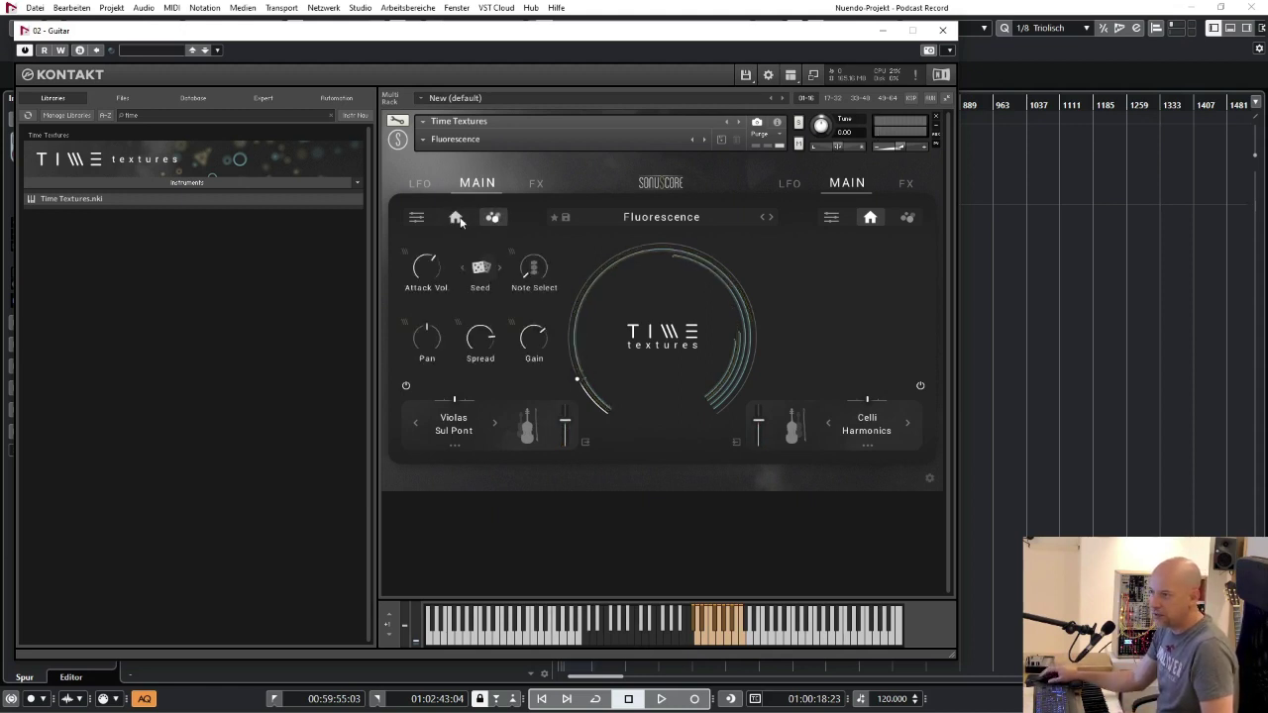
click(455, 219)
click(415, 218)
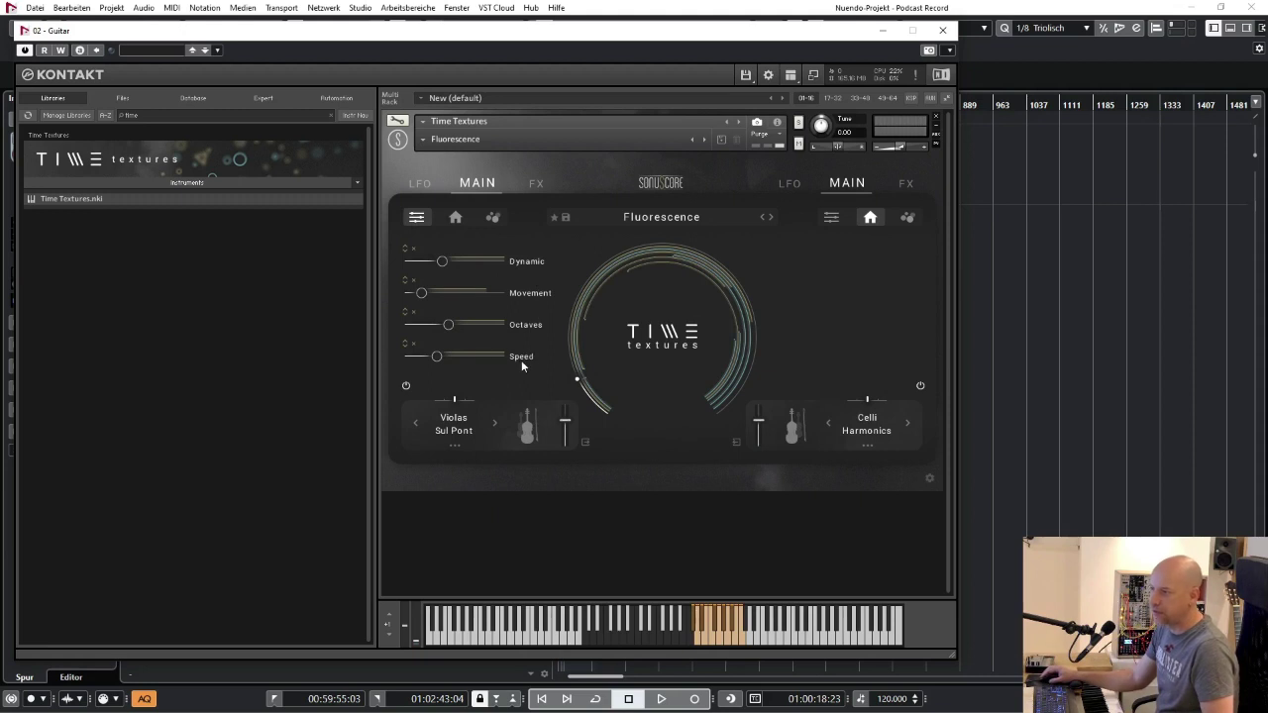
- Switch off the Celli layer and clear the modulation from the Violas layer's Dynamic, Movement, Octaves and Speed, setting all four to minimum
click(920, 385)
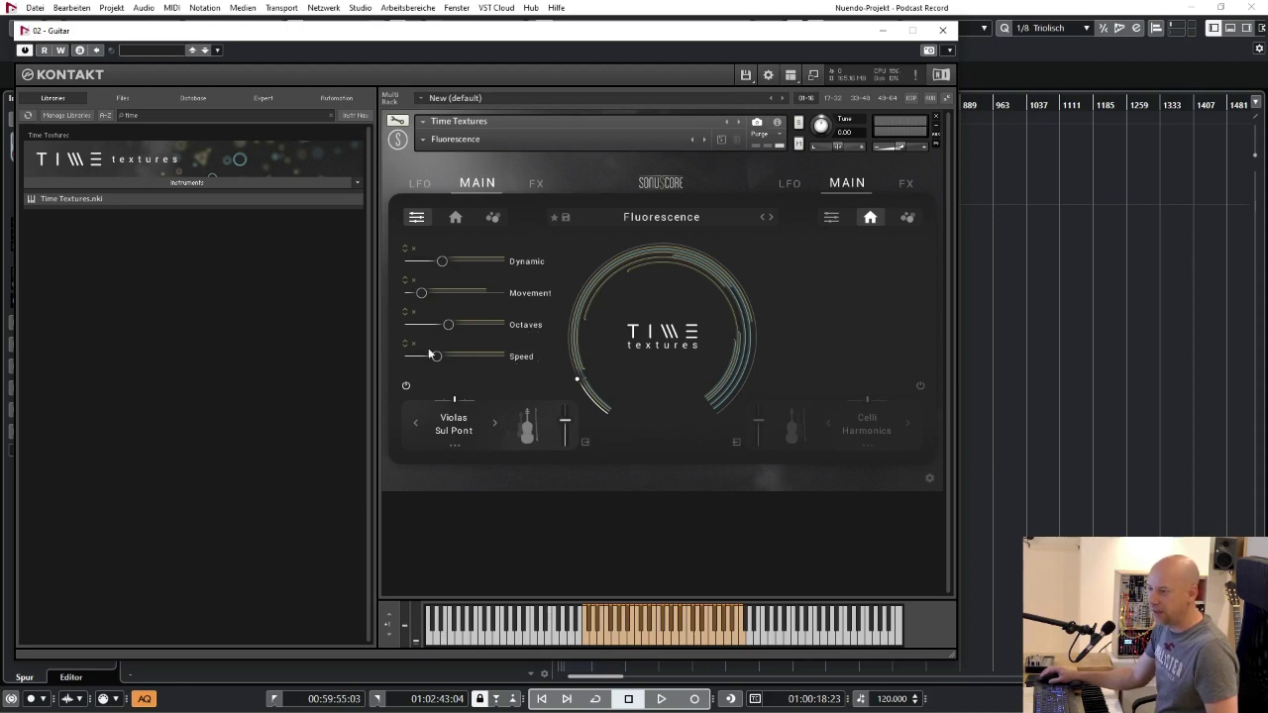
drag(441, 261, 453, 298)
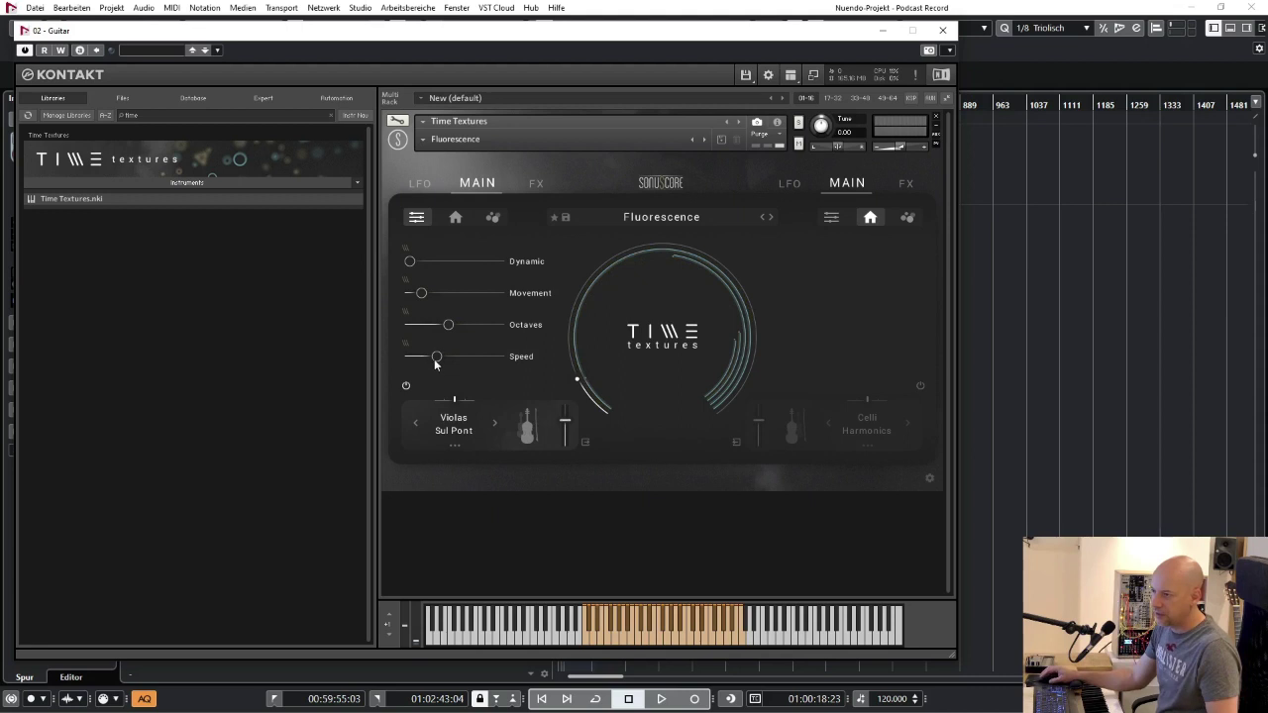
drag(434, 359, 279, 286)
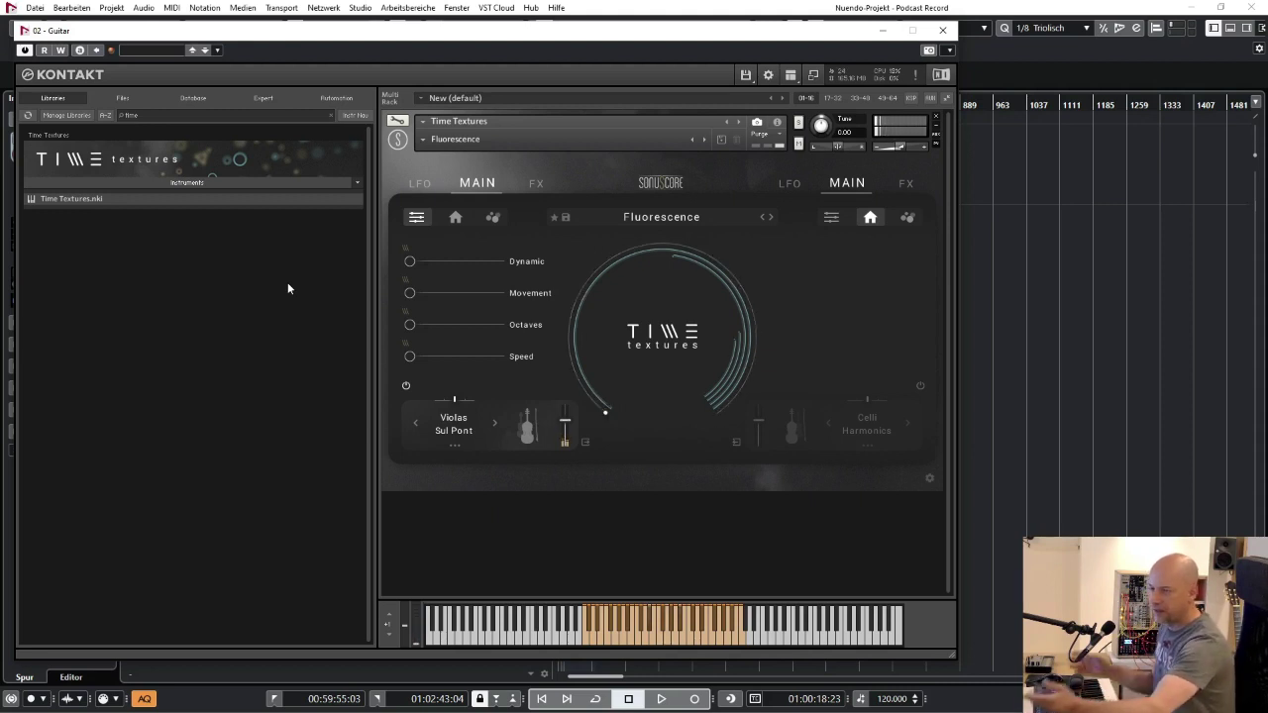
- View the Violas layer's FX page and return to its performance sliders on the Main page
click(527, 185)
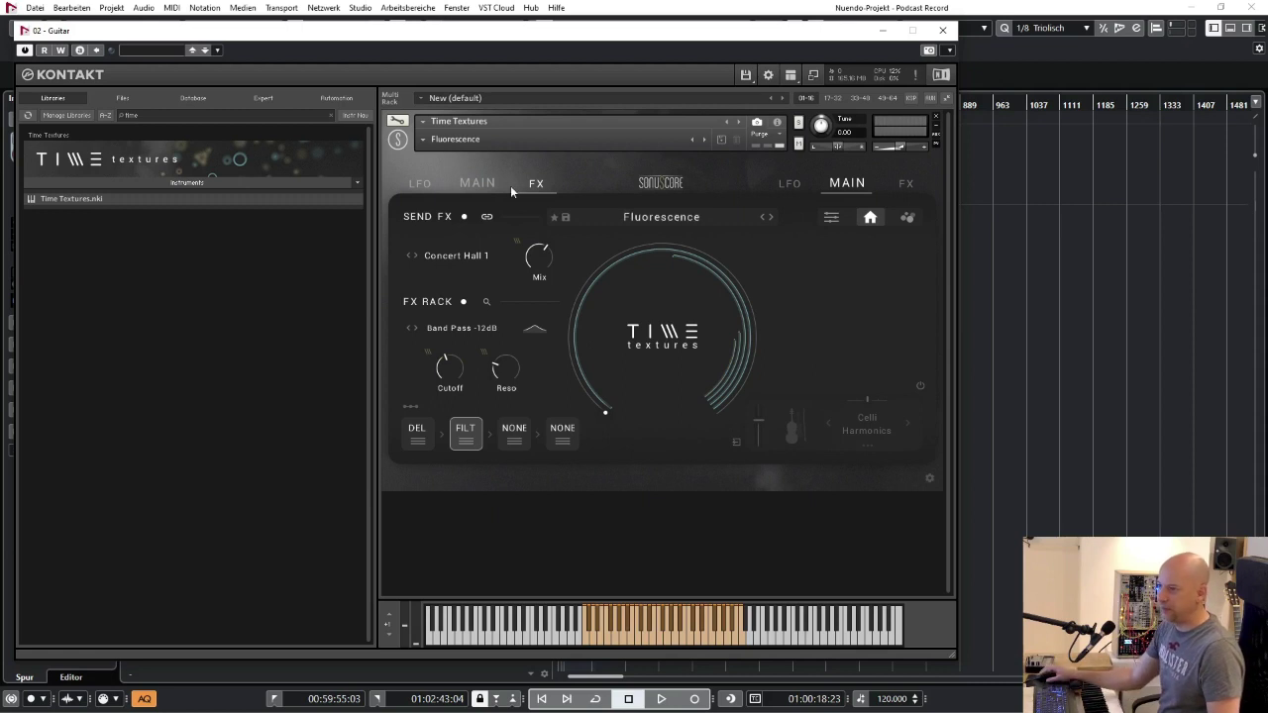
click(483, 185)
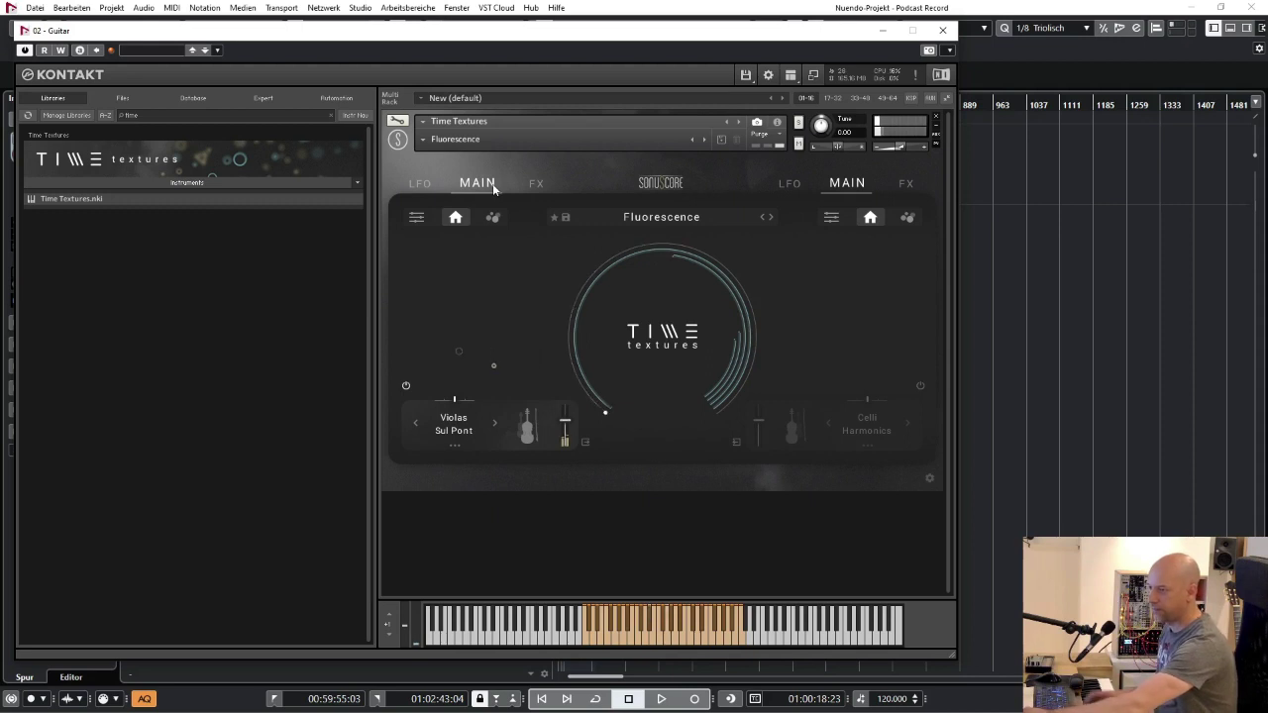
click(492, 218)
click(417, 217)
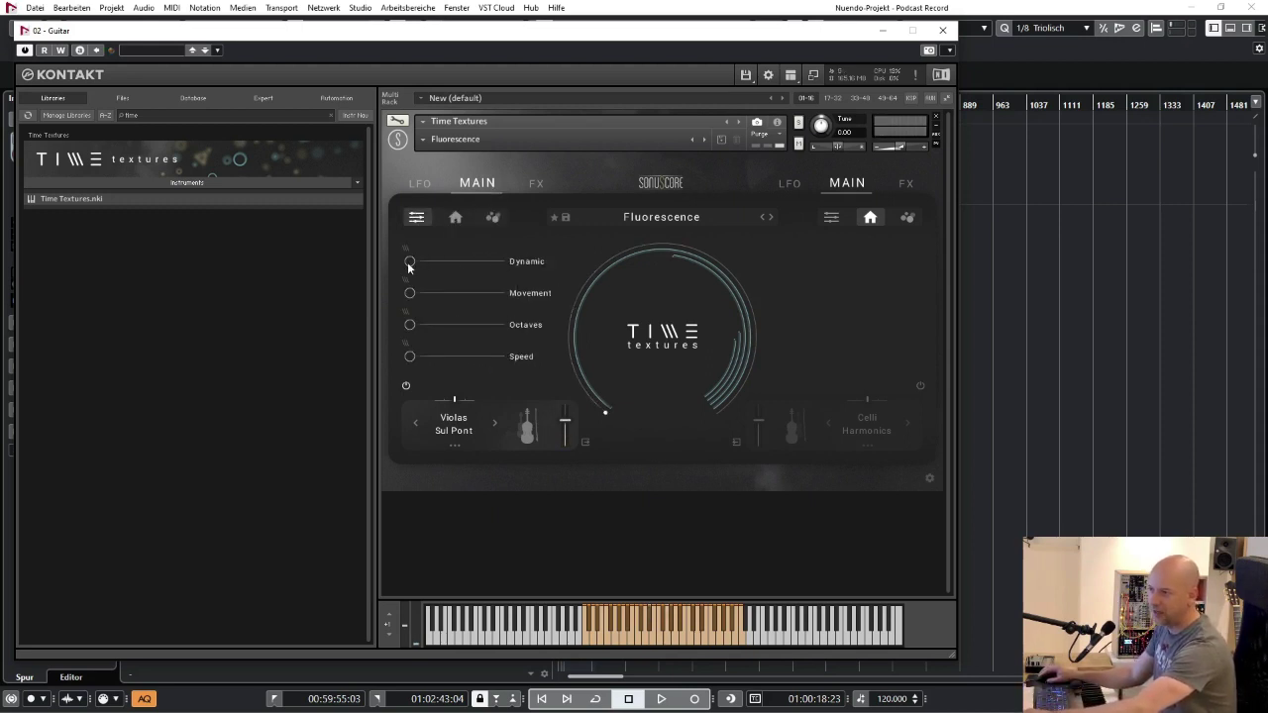
- Try out the Violas layer's Dynamic slider by raising it and returning it to minimum
mouse_move(408, 268)
mouse_down()
mouse_move(628, 267)
mouse_move(321, 272)
mouse_move(418, 264)
mouse_move(404, 273)
mouse_up()
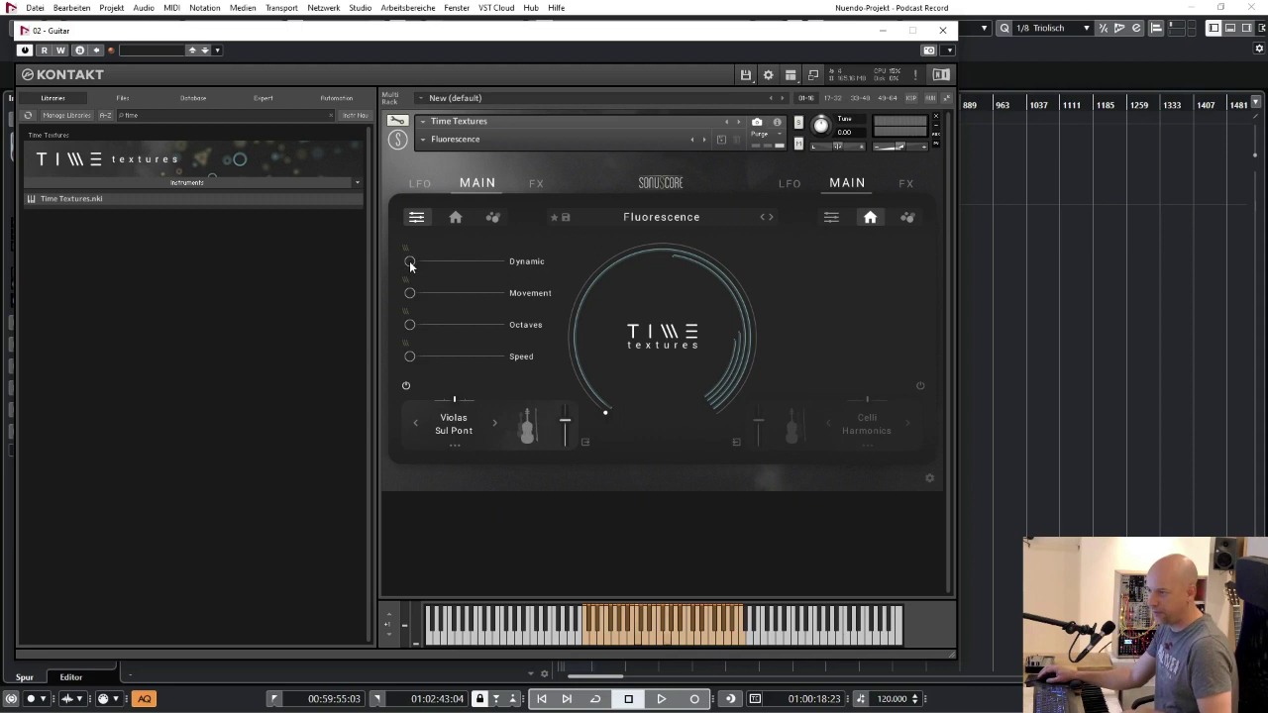
drag(413, 265, 532, 258)
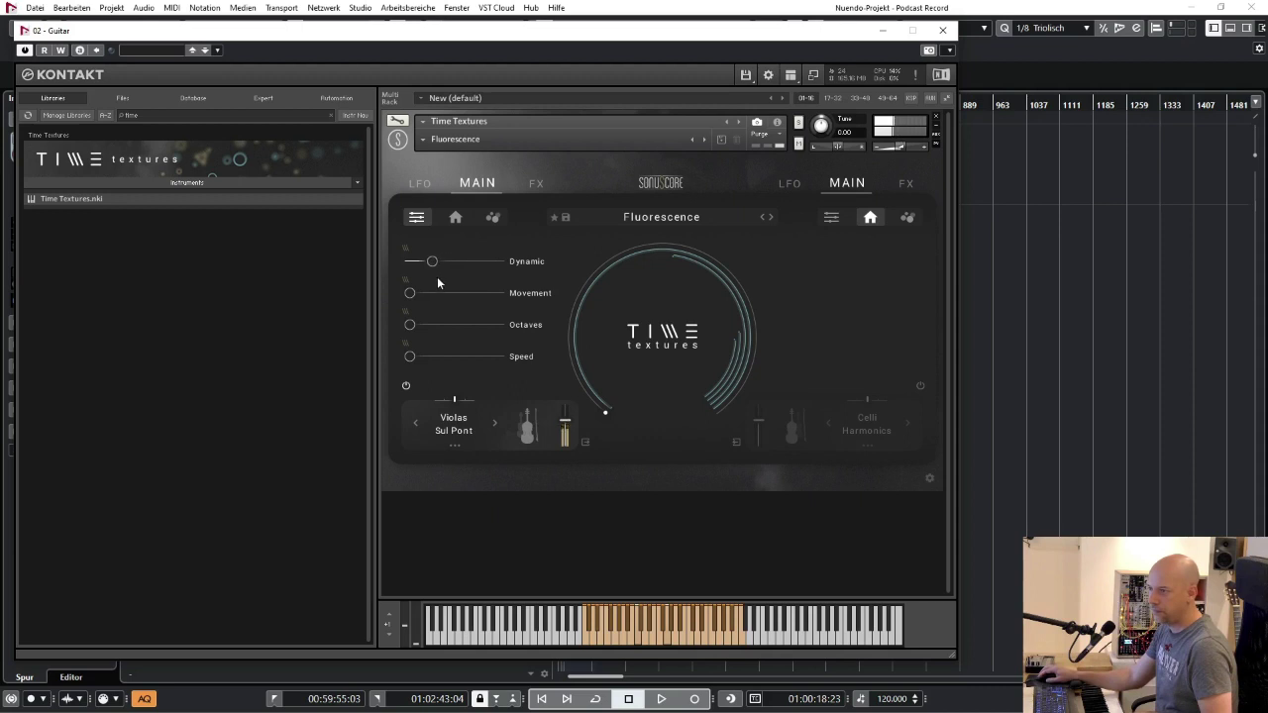
drag(430, 280, 408, 289)
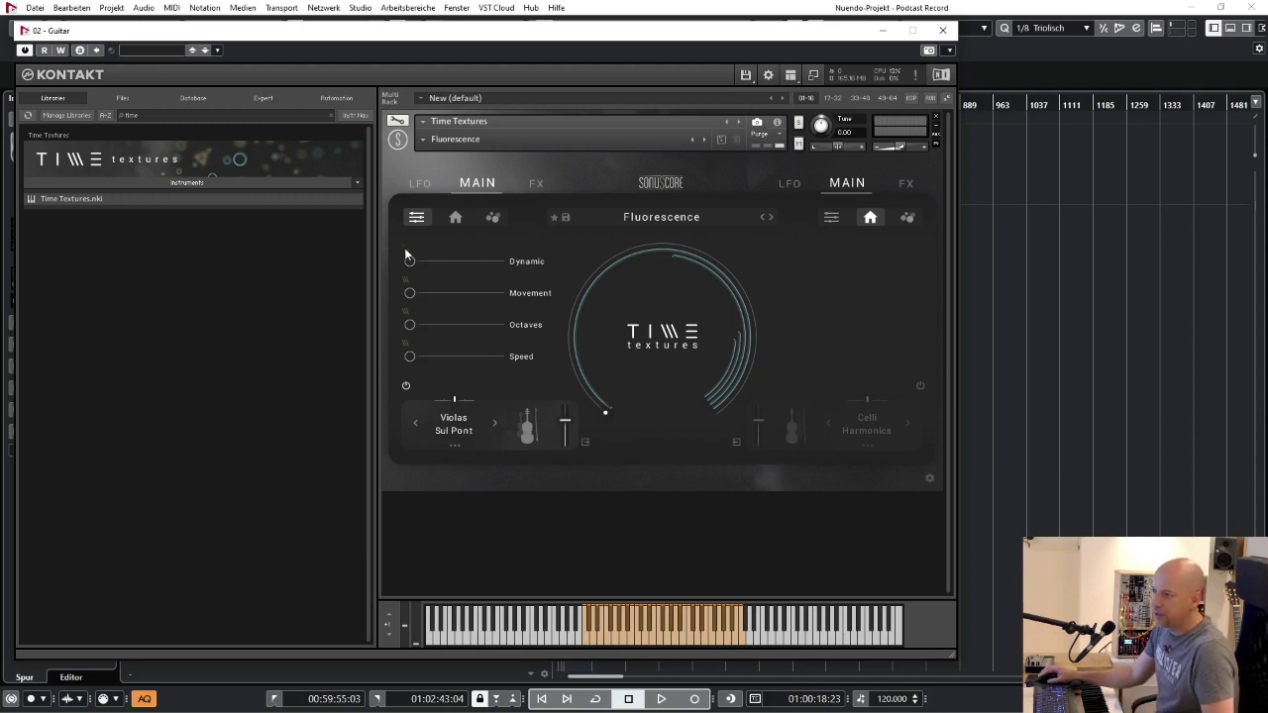
- Assign the central dial's modulation to the Violas layer's Dynamic parameter and raise its amount to 100 %
drag(420, 264, 422, 263)
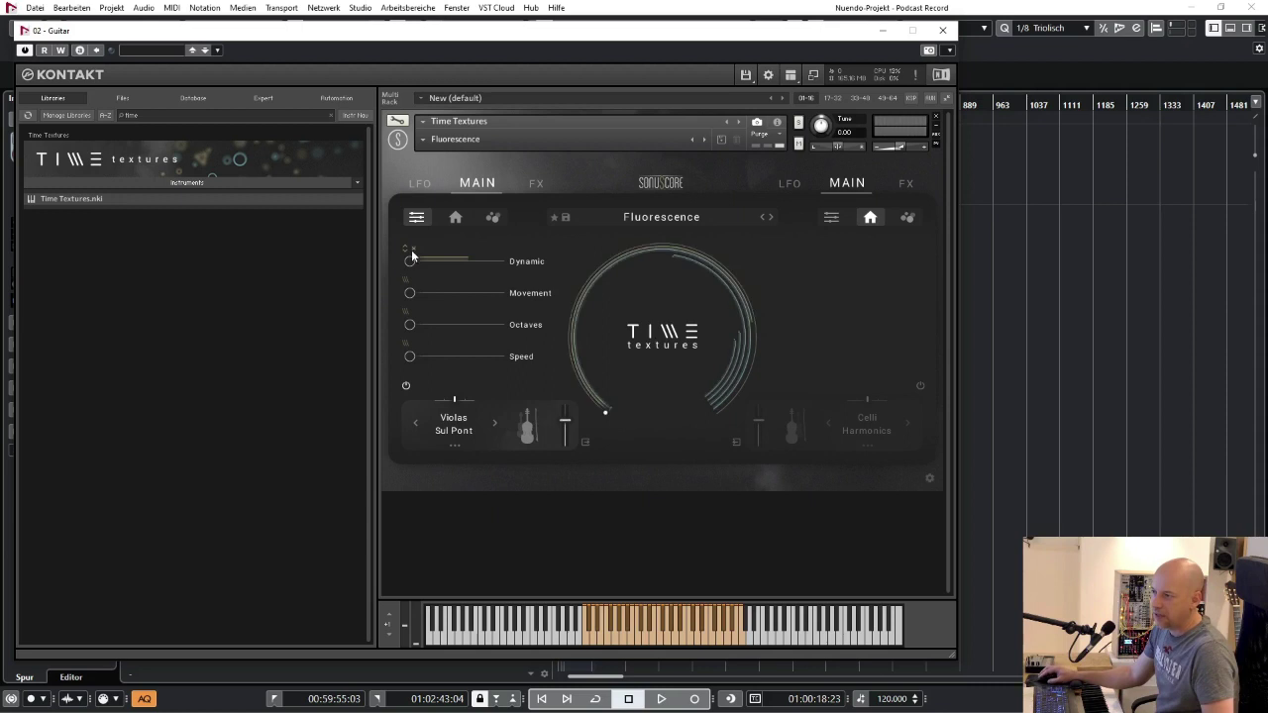
drag(414, 253, 404, 255)
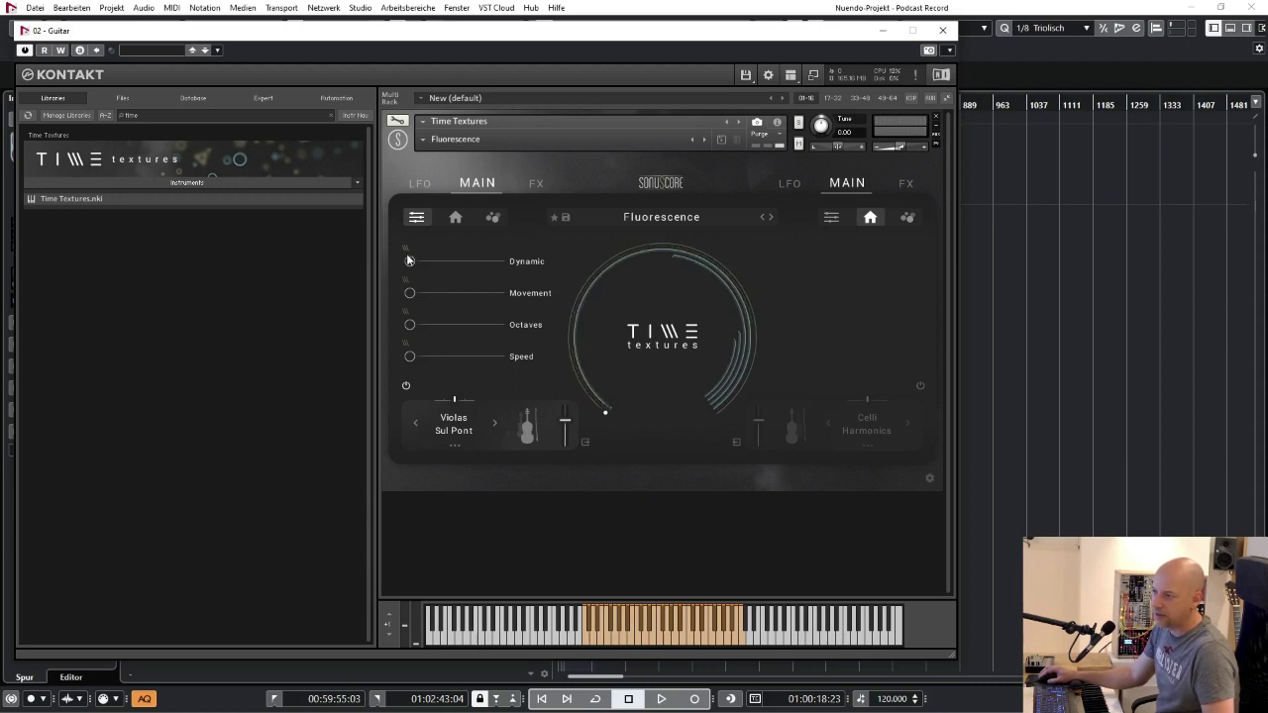
click(406, 255)
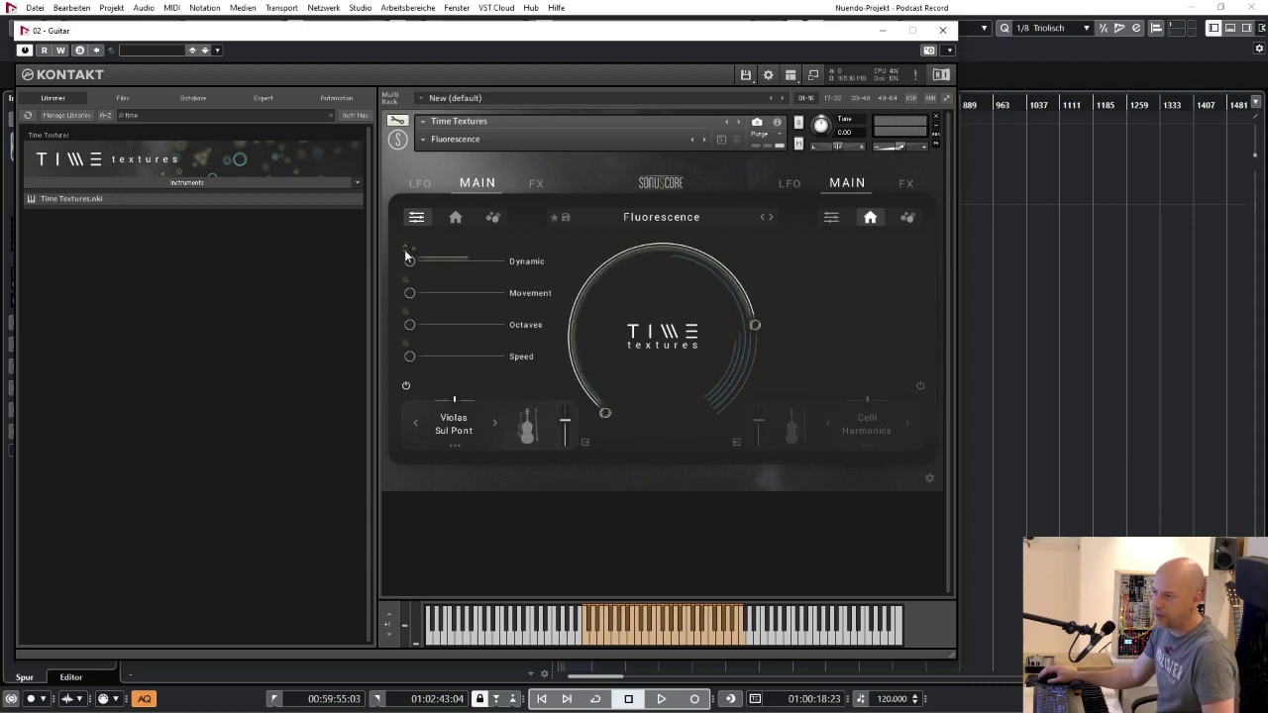
mouse_move(406, 255)
mouse_move(406, 255)
mouse_down()
mouse_move(415, 234)
mouse_move(400, 303)
mouse_move(416, 198)
mouse_move(400, 296)
mouse_move(412, 222)
mouse_move(406, 262)
mouse_move(414, 240)
mouse_up()
drag(404, 280, 396, 295)
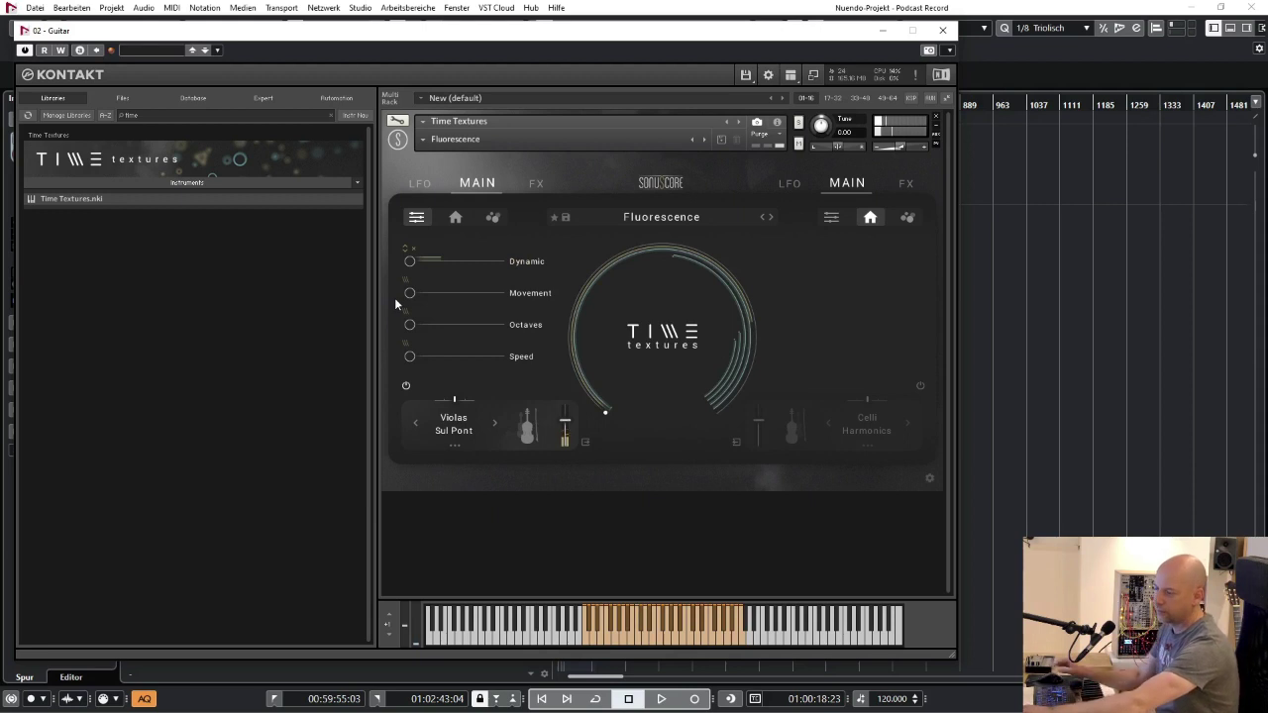
drag(407, 256, 408, 157)
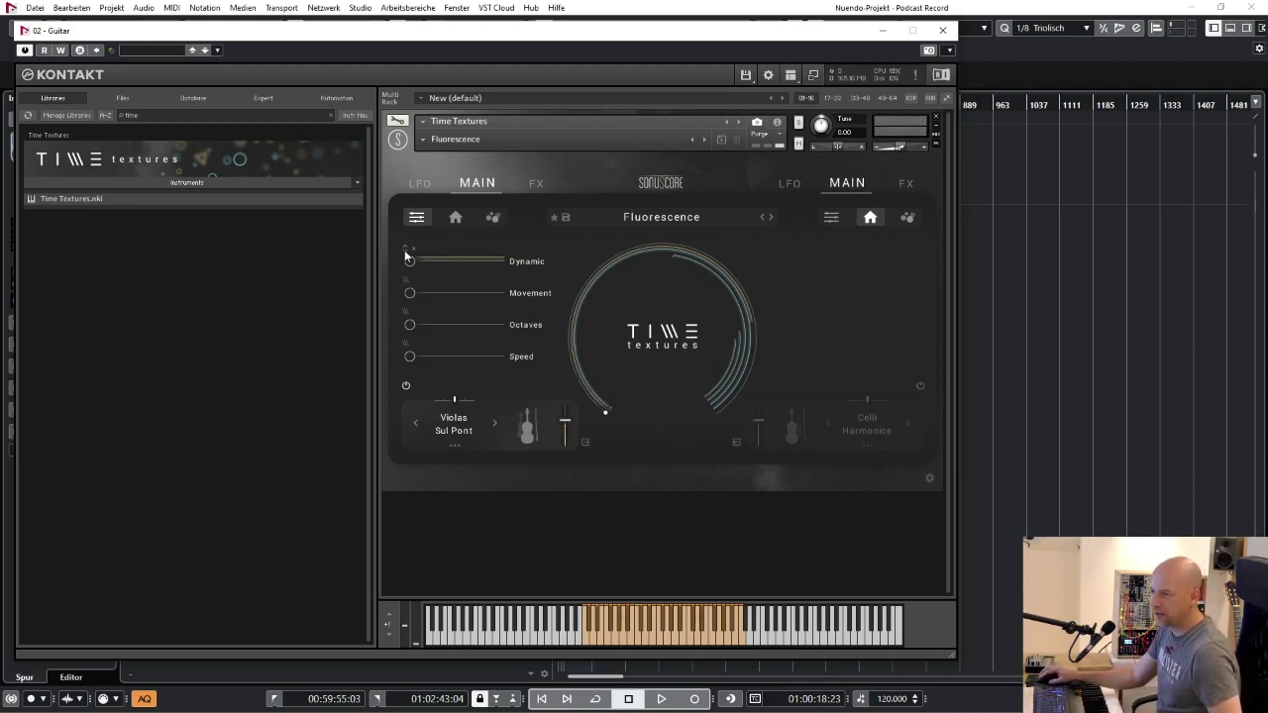
- Narrow the Dynamic modulation's active range on the central dial to the dial's final section
drag(407, 255, 754, 342)
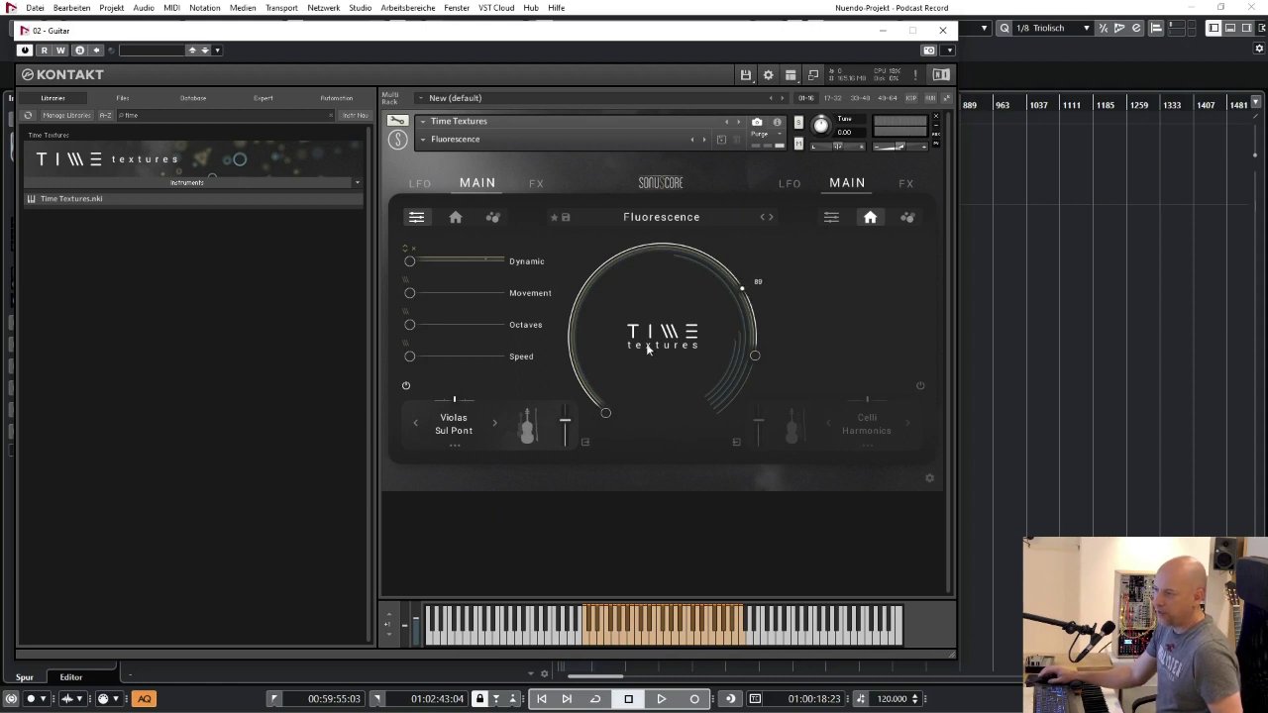
drag(604, 414, 736, 285)
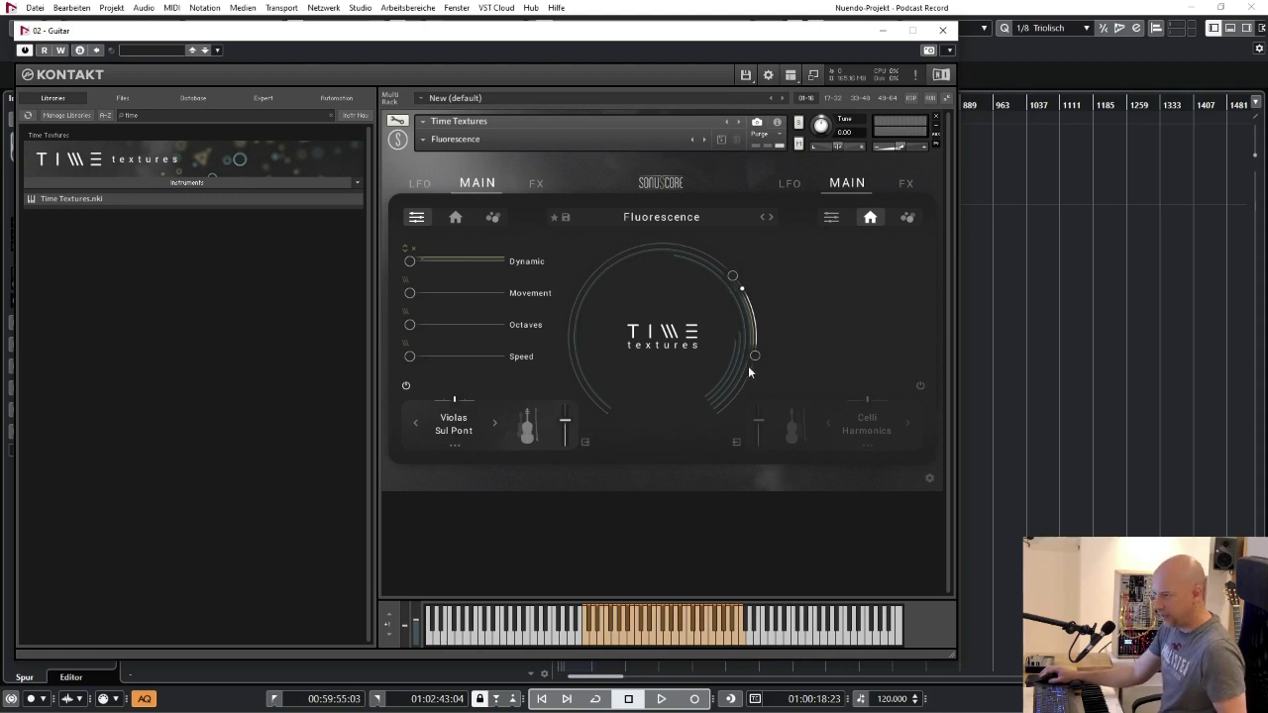
drag(756, 355, 732, 420)
drag(733, 278, 728, 326)
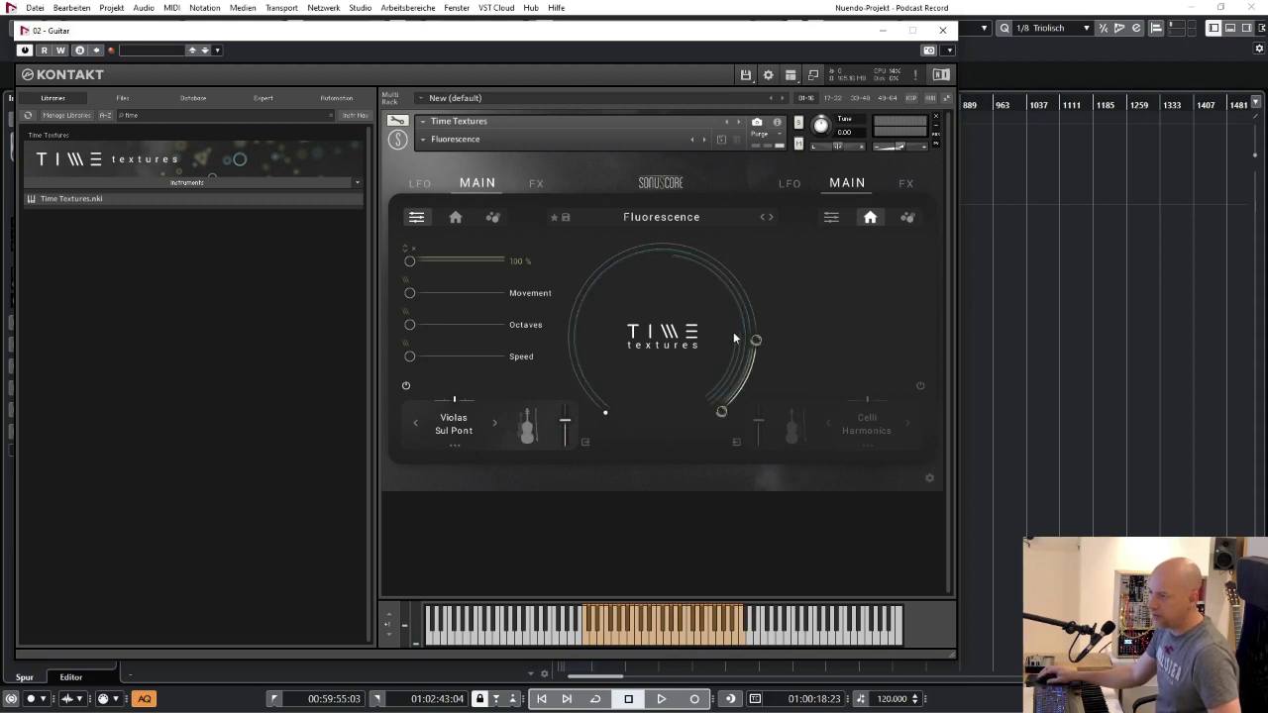
- Set the Dynamic modulation's range to start at 0 and end about a quarter of the way around the central dial
drag(756, 343, 594, 542)
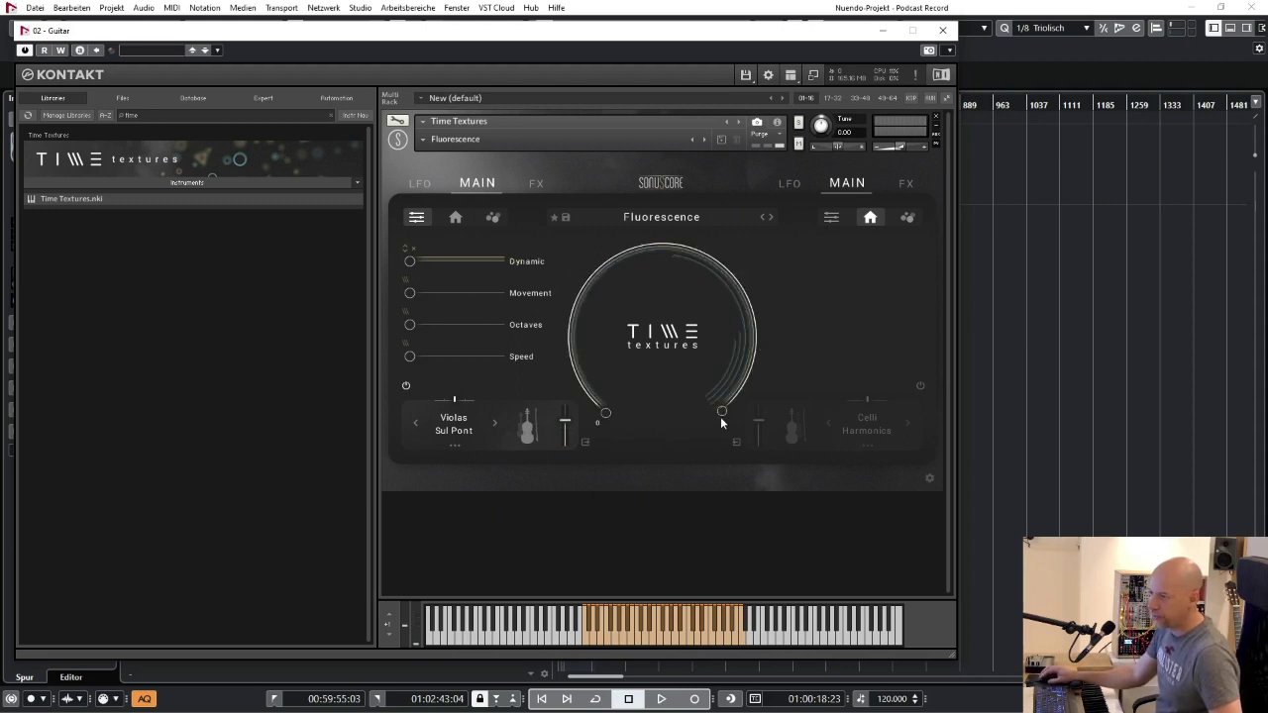
drag(720, 413, 586, 332)
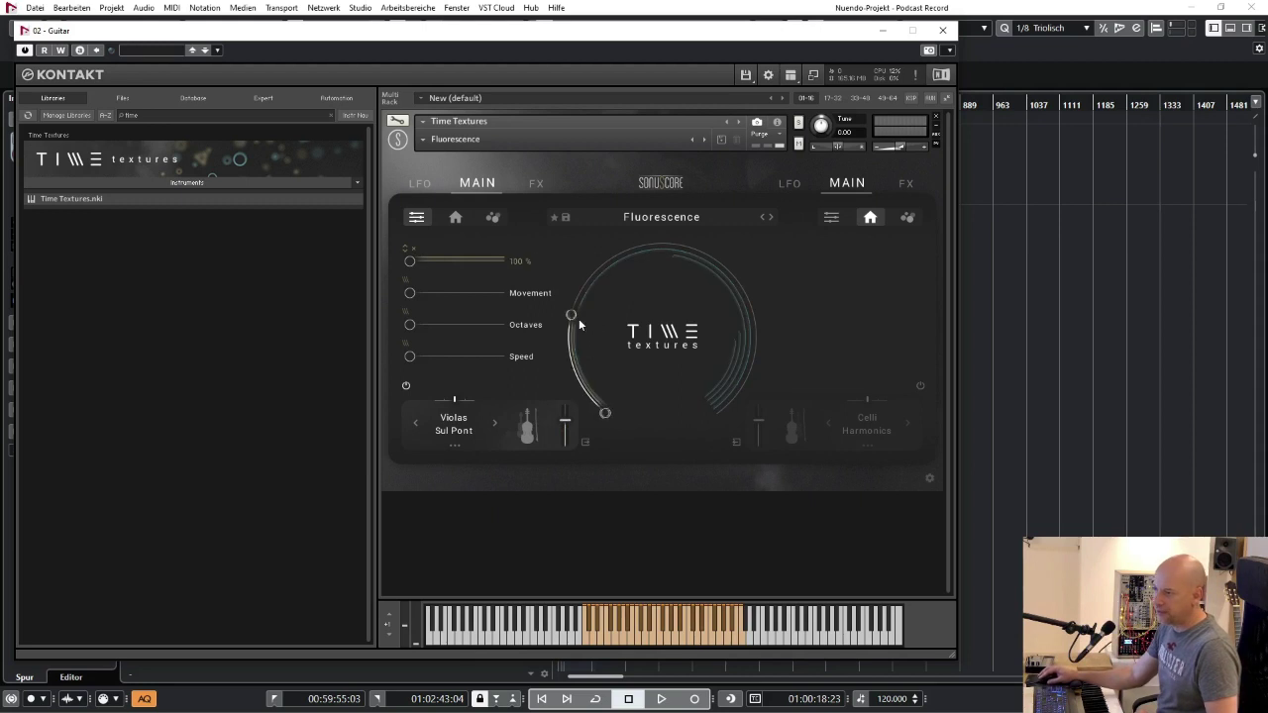
- Assign the central dial's modulation to the Violas layer's Movement parameter at full amount and extend its range across the whole dial
mouse_move(573, 324)
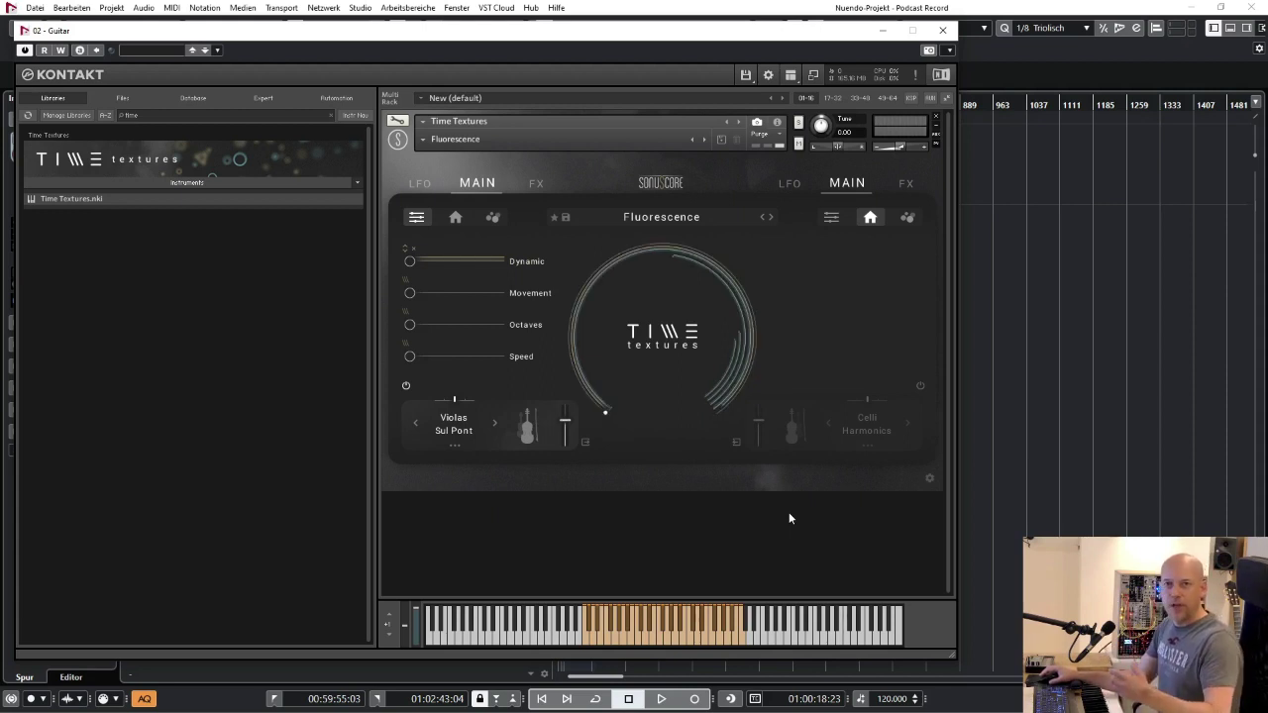
click(408, 289)
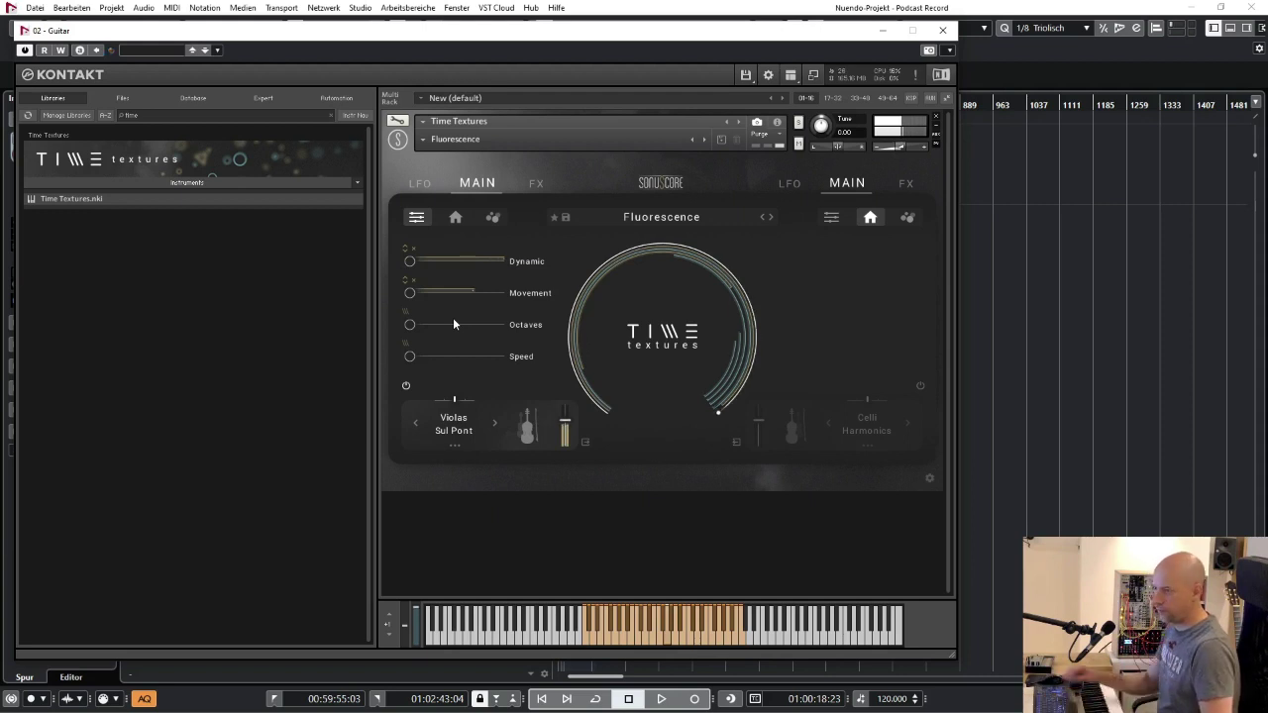
drag(409, 292, 419, 223)
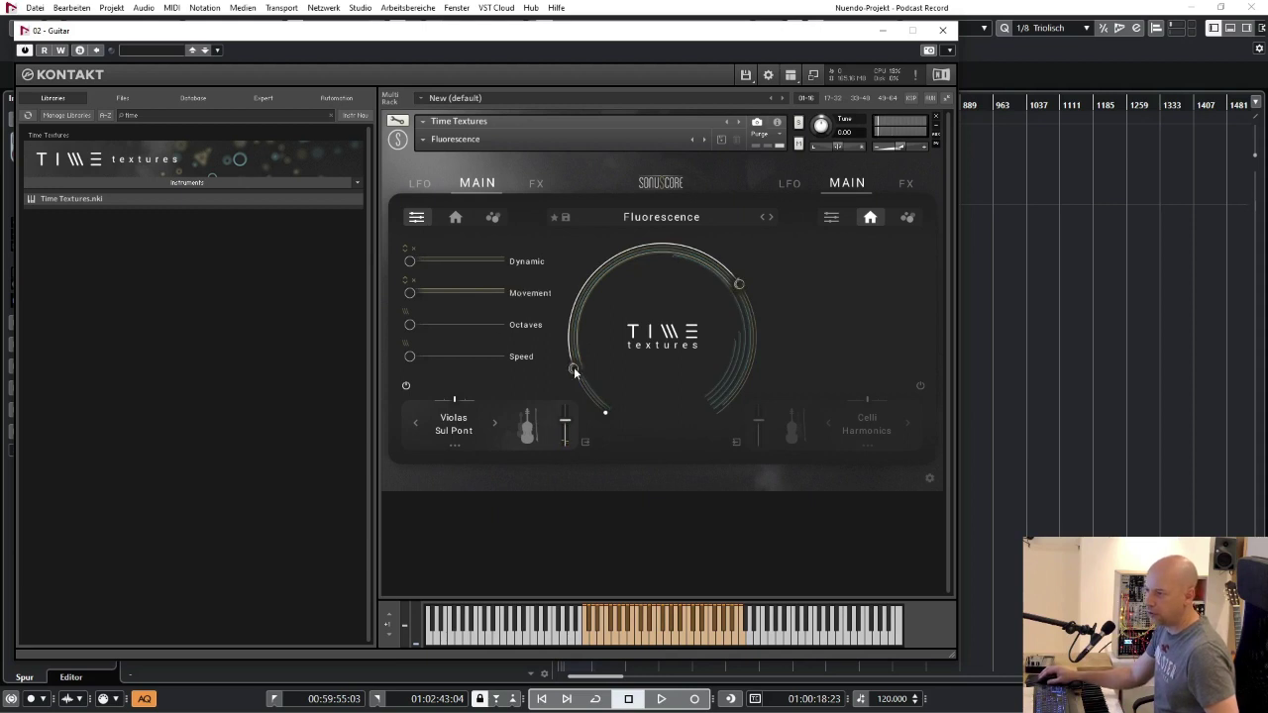
drag(739, 285, 701, 488)
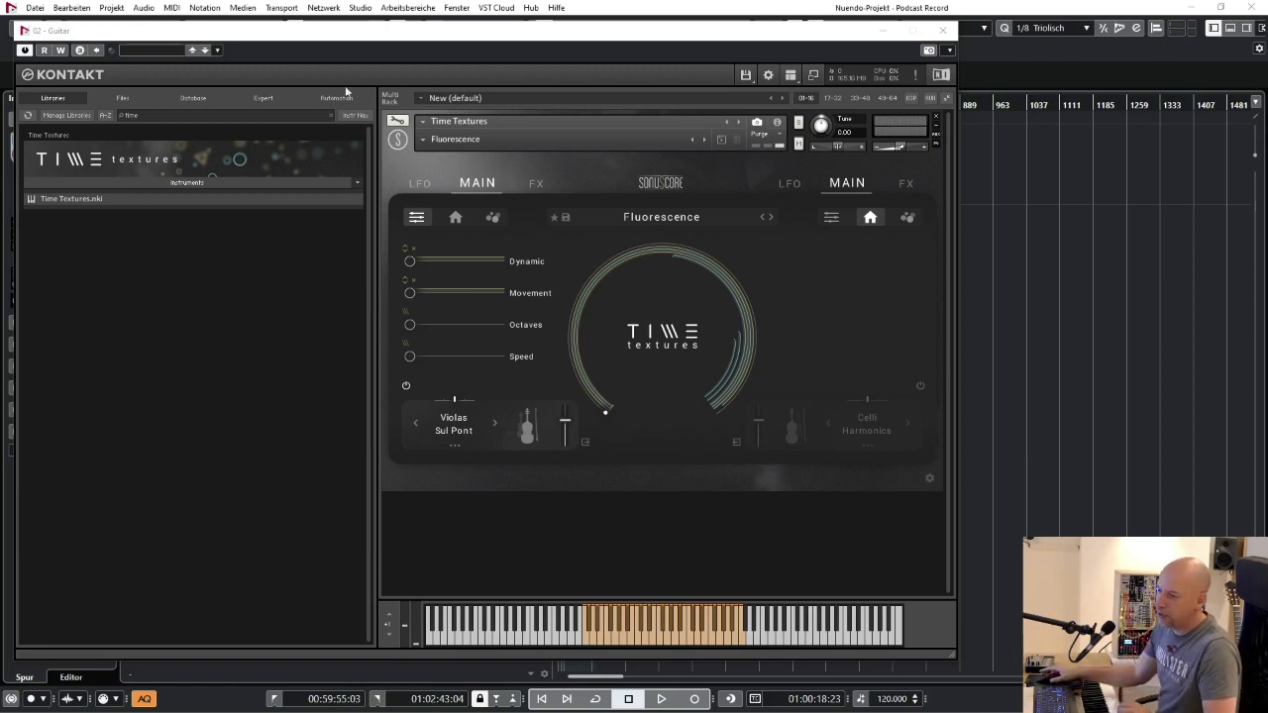
- Replace the Violas Sul Pont sound with the Keys sound Piano Felt and show that layer's parameter sliders
click(453, 420)
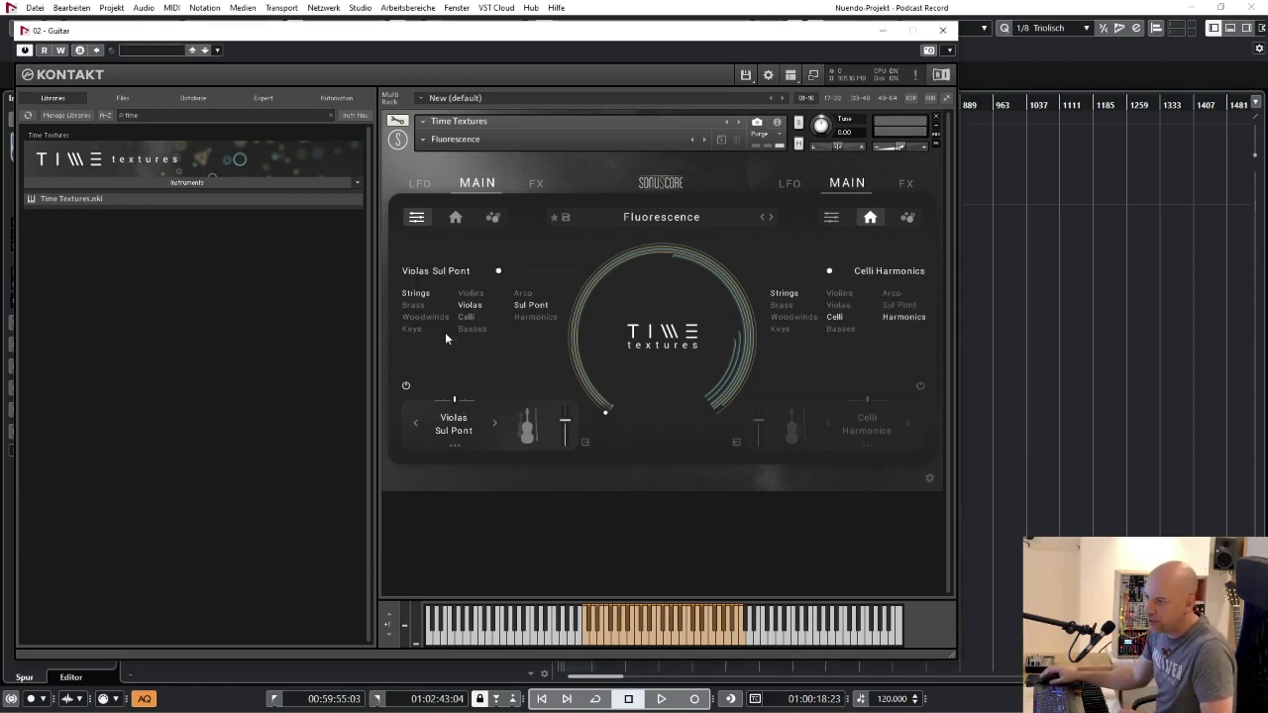
click(413, 328)
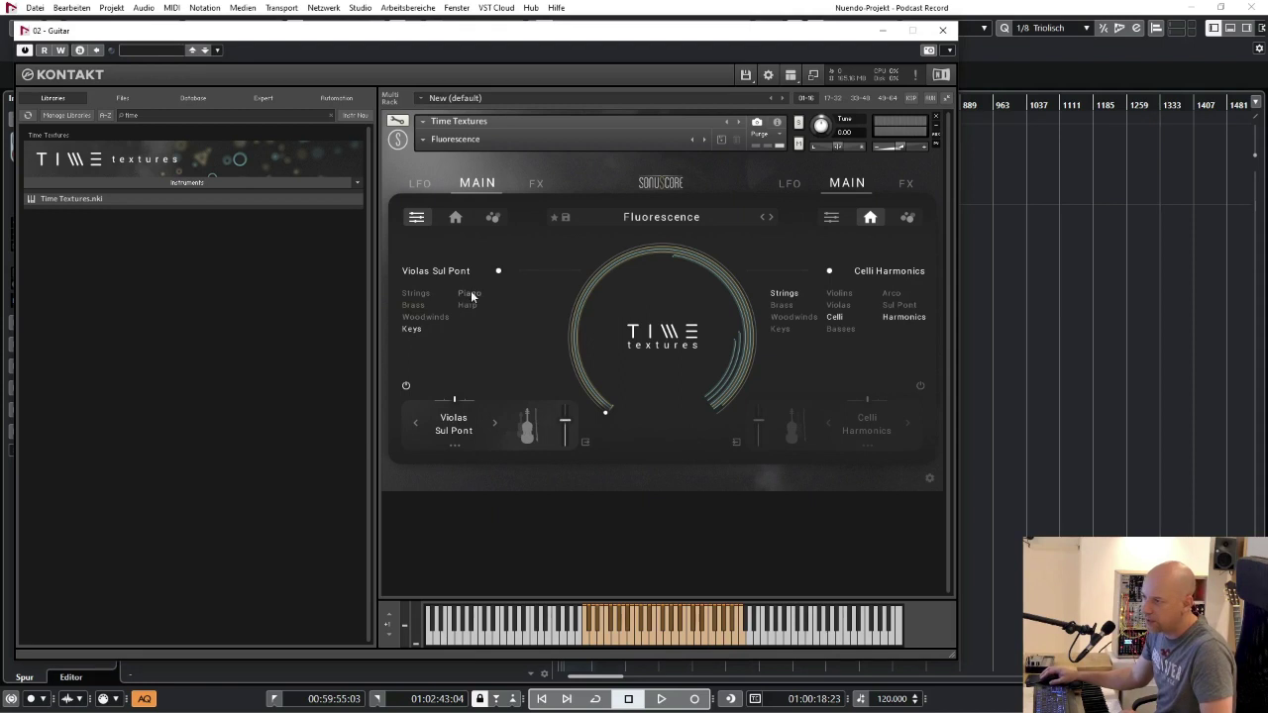
click(525, 295)
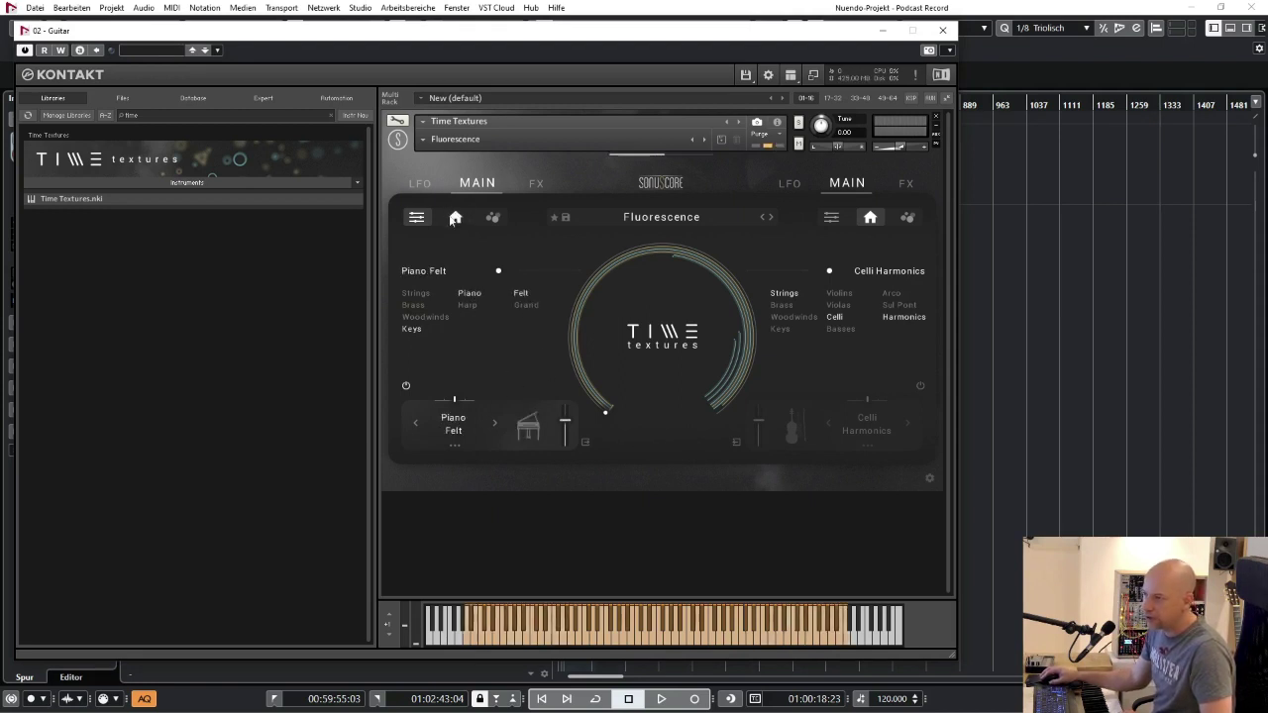
click(420, 219)
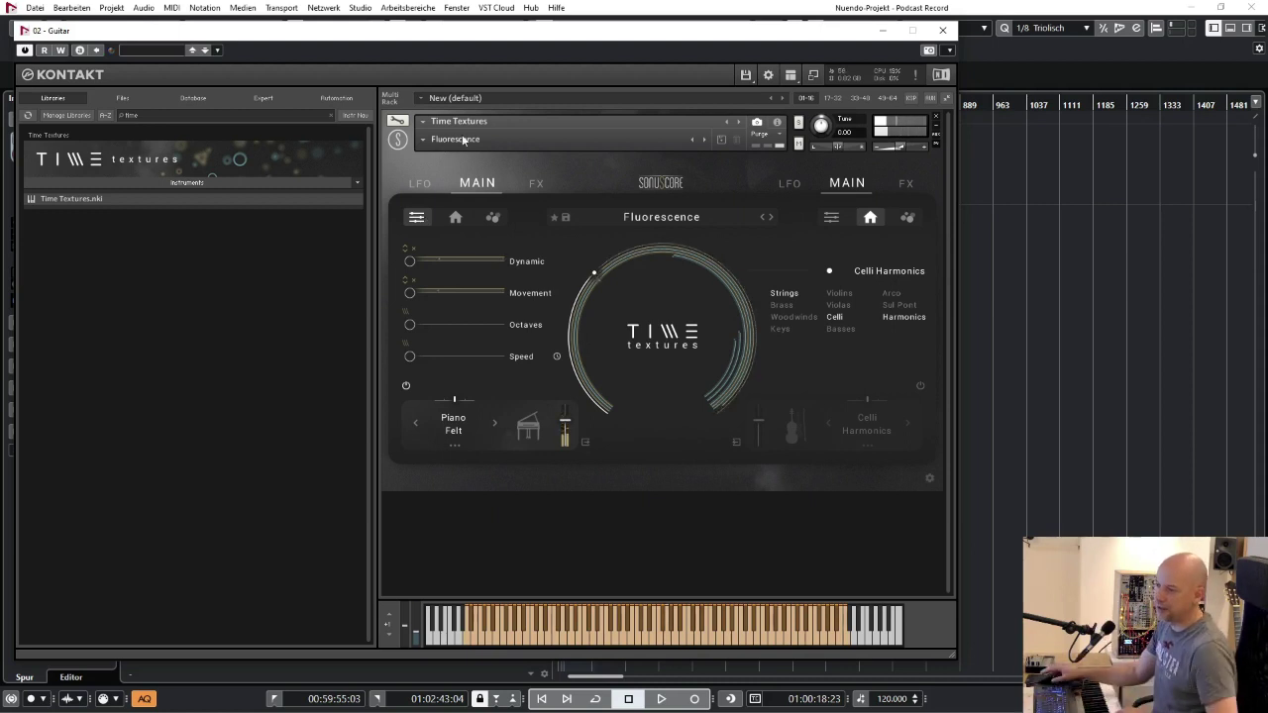
- Assign the central dial's modulation to the Piano Felt layer's Octaves parameter at 100 % and extend its range across the whole dial
click(407, 321)
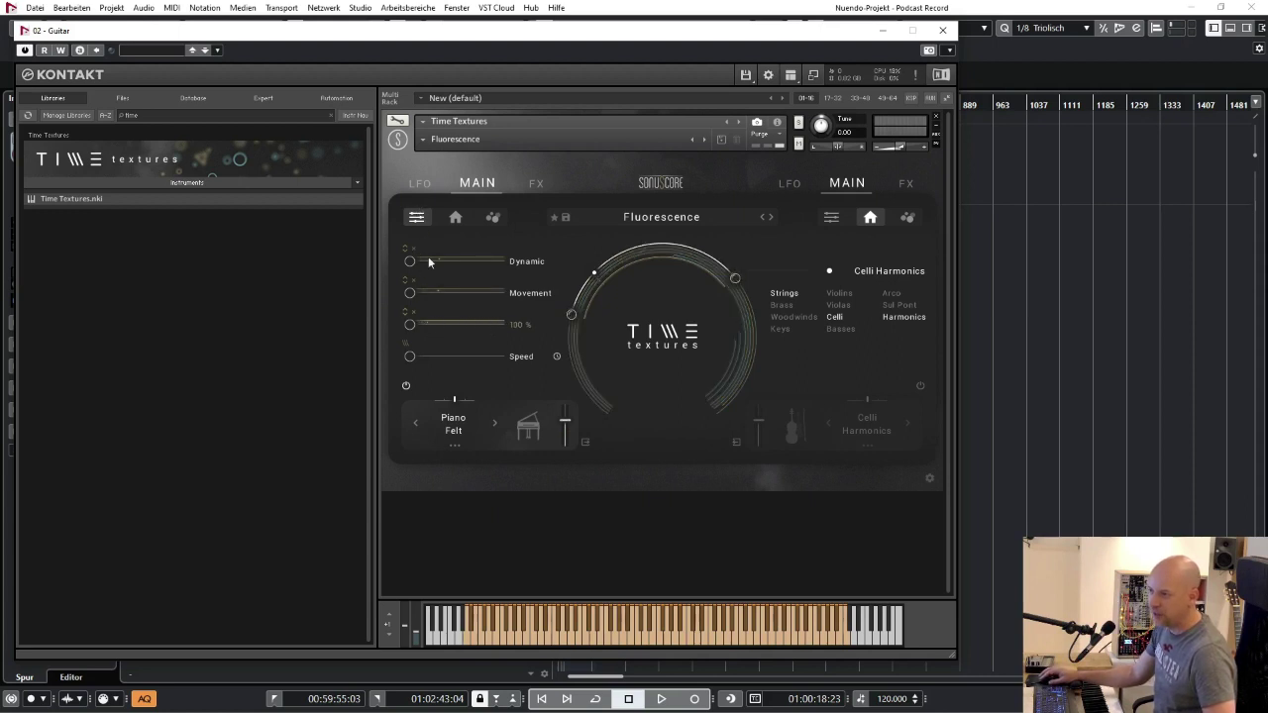
drag(737, 283, 742, 467)
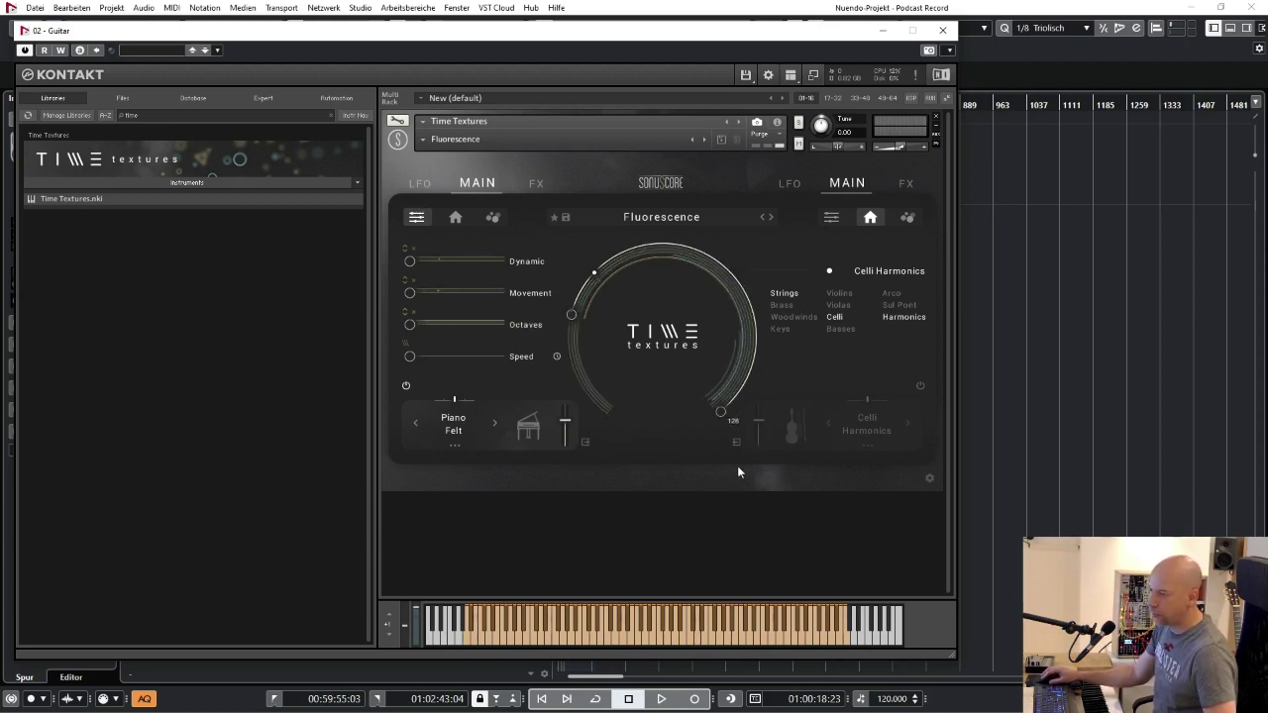
drag(574, 320, 609, 454)
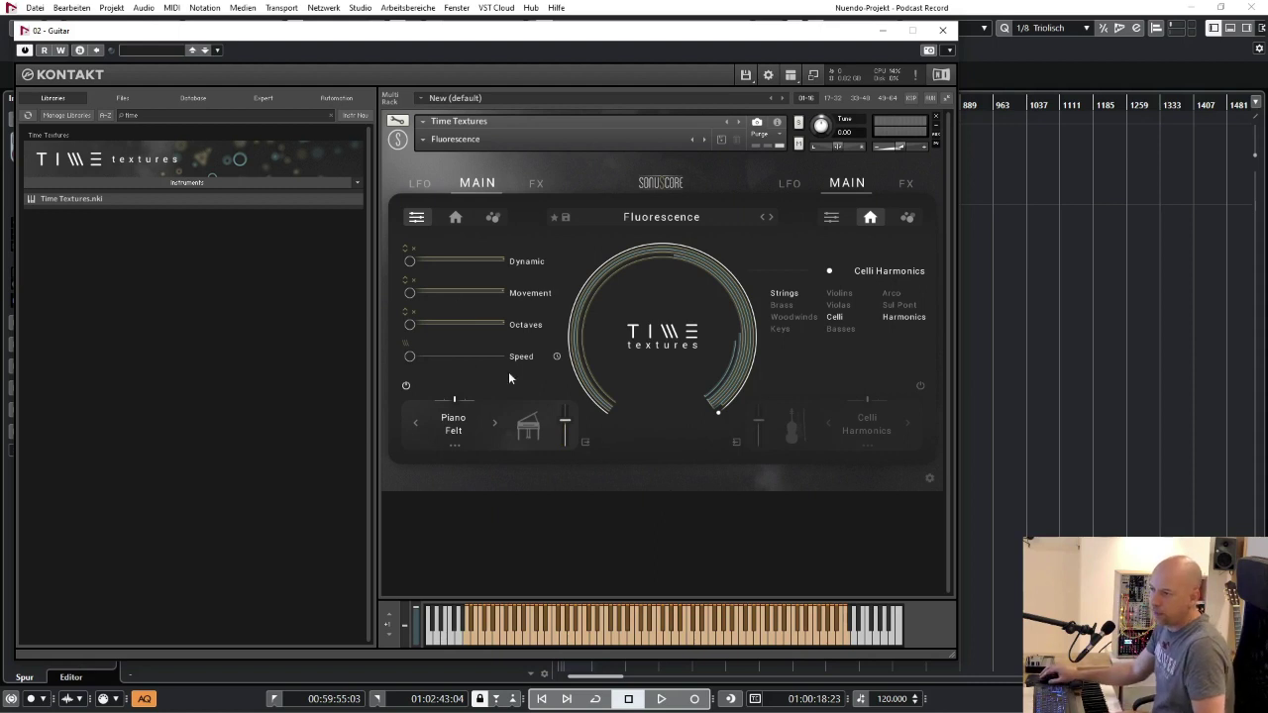
- Try out the Piano Felt layer's Speed in tempo sync at 1/8 T and in free-running milliseconds, returning it to free-running at minimum
click(557, 356)
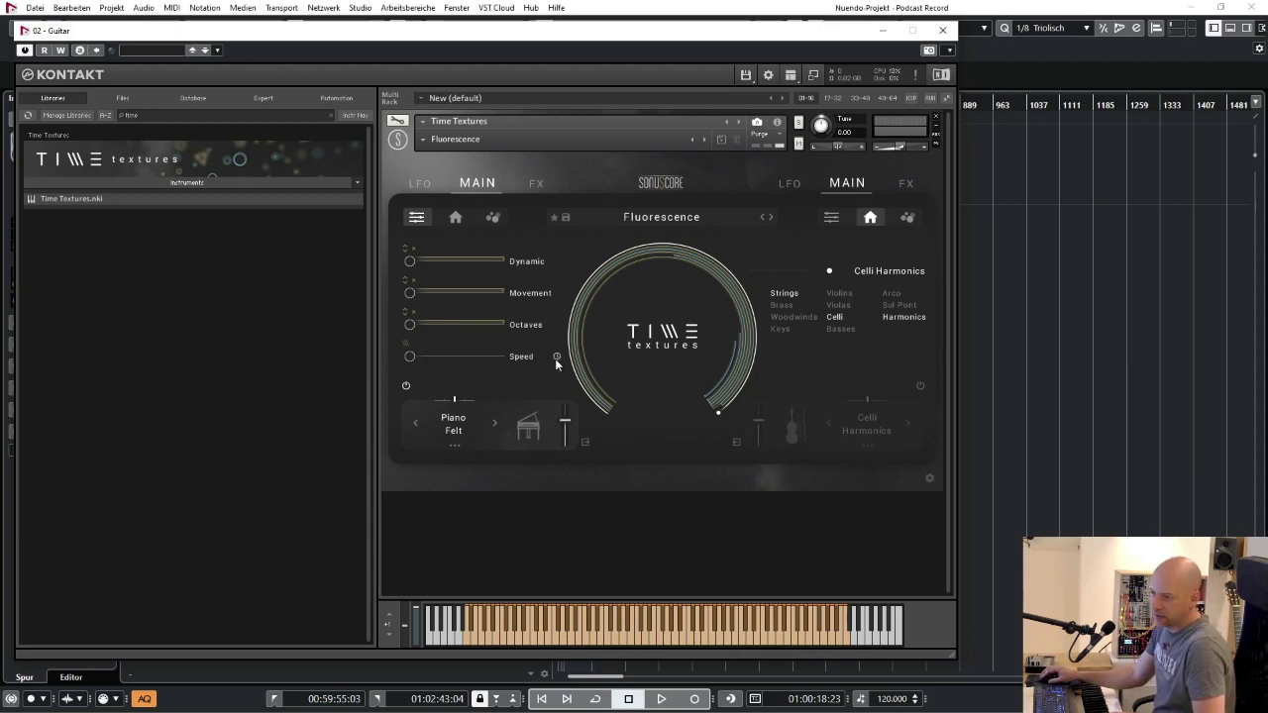
drag(416, 357, 453, 360)
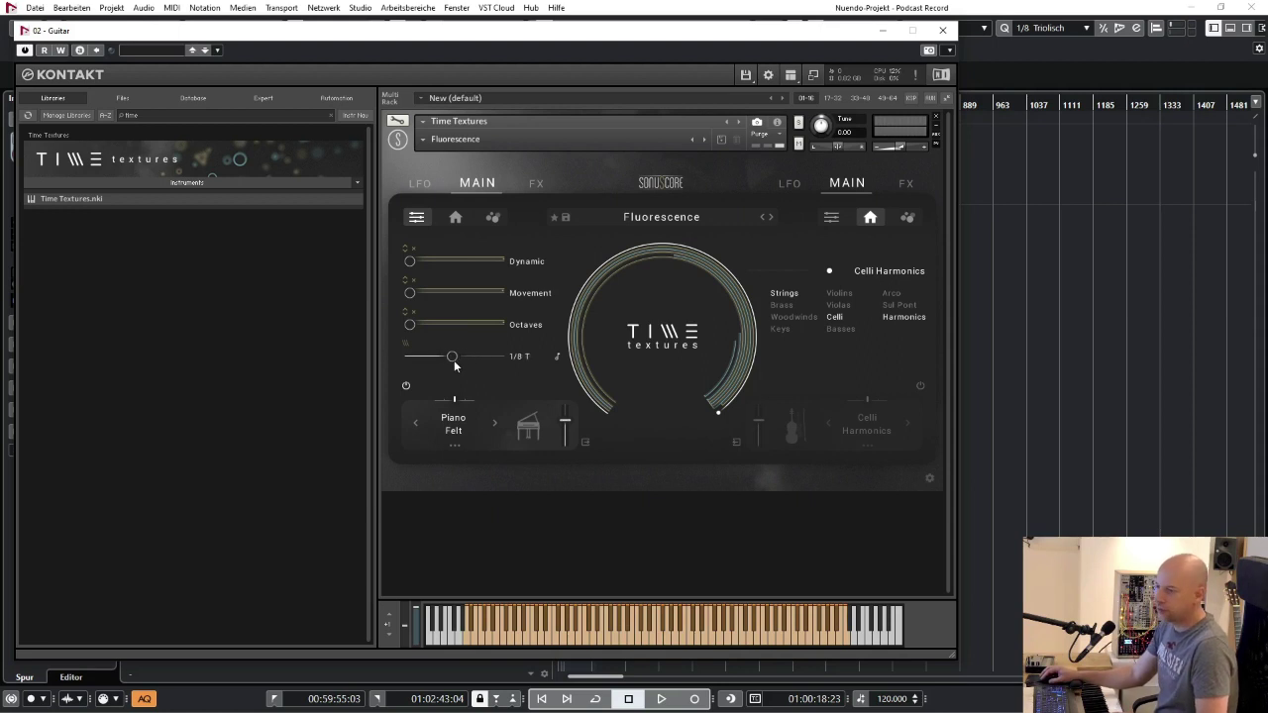
click(556, 359)
mouse_move(409, 356)
mouse_down()
mouse_move(457, 359)
mouse_move(343, 358)
mouse_move(407, 357)
mouse_up()
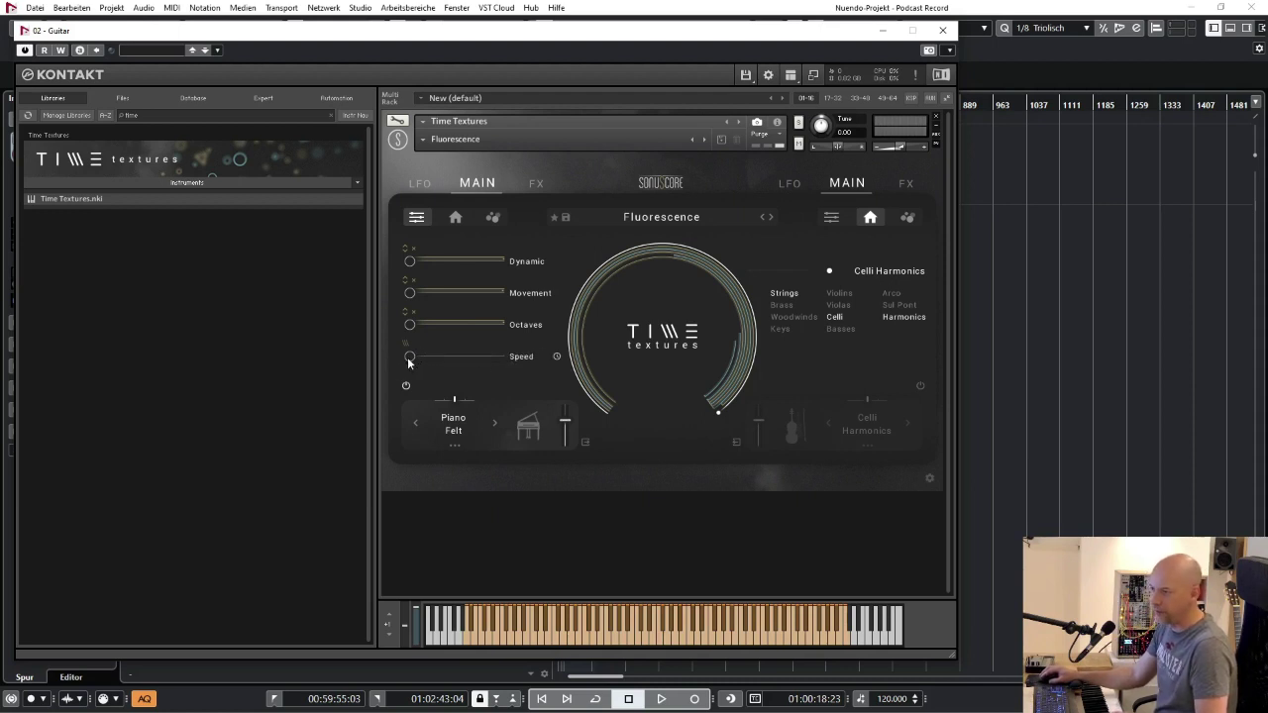
mouse_move(407, 357)
mouse_down()
mouse_move(391, 356)
mouse_move(552, 372)
mouse_move(376, 359)
mouse_move(402, 356)
mouse_up()
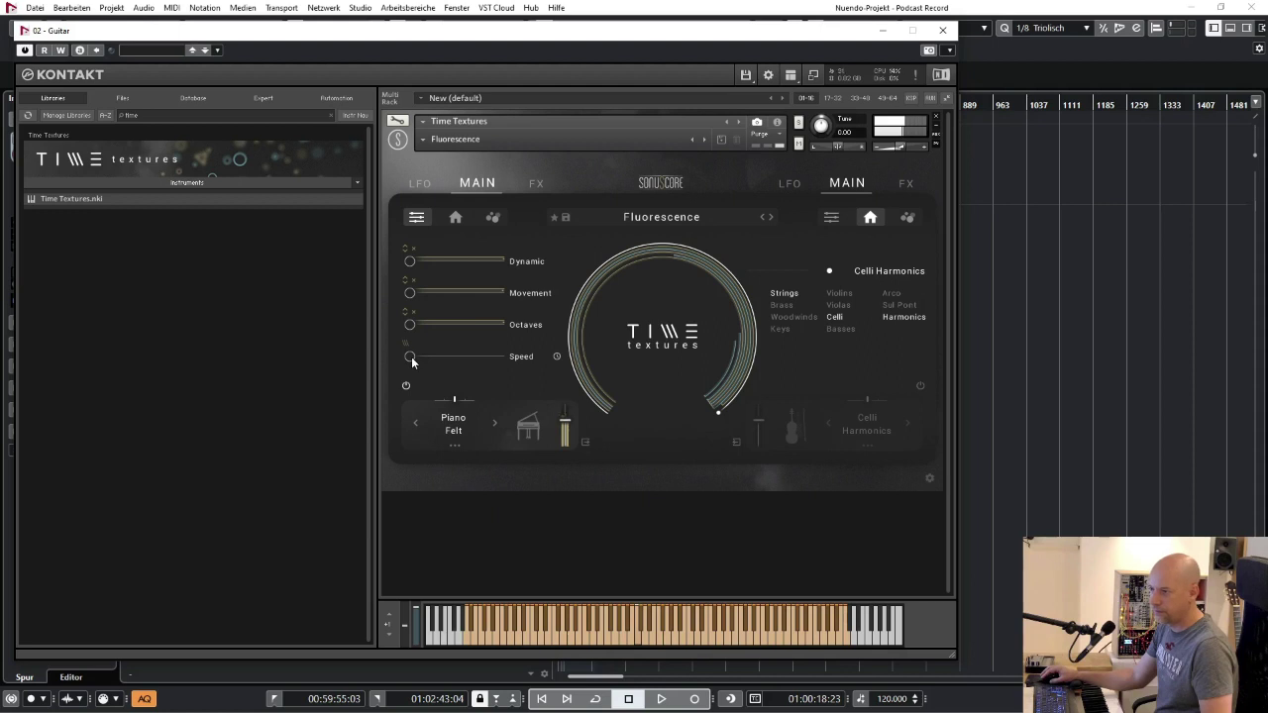
drag(411, 356, 525, 351)
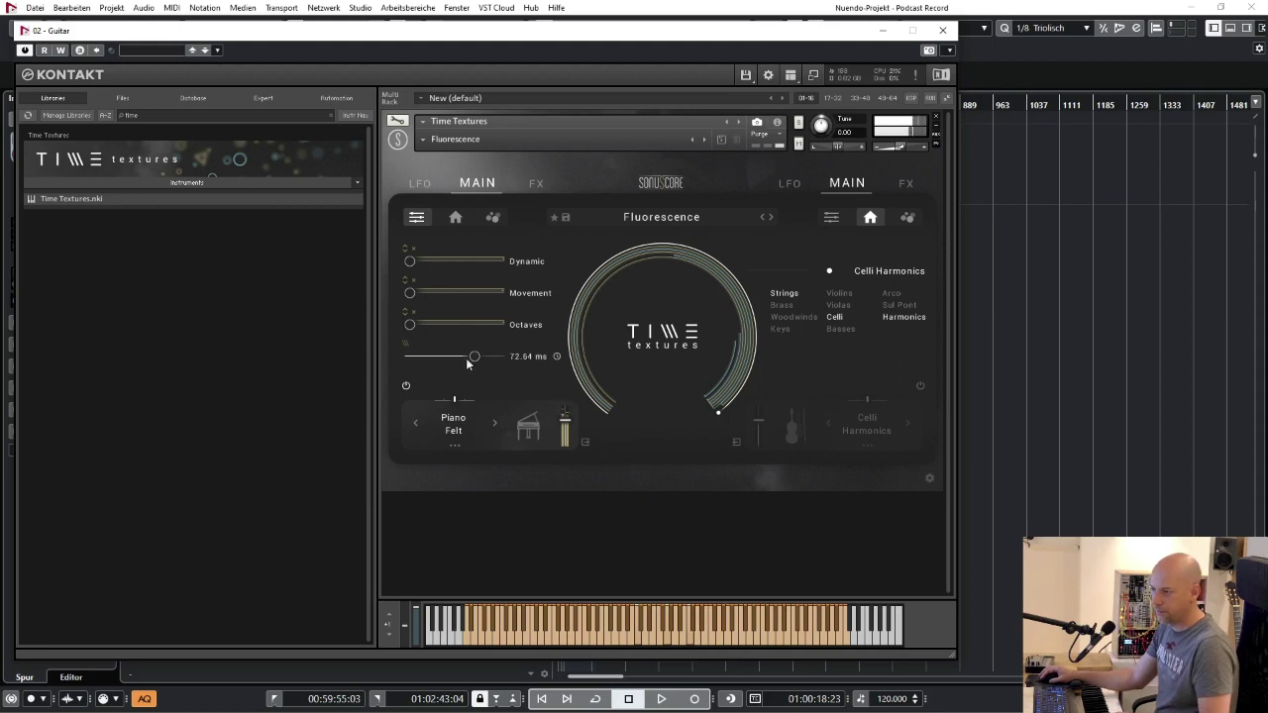
drag(467, 361, 410, 359)
- Assign the central dial's modulation to the Piano Felt layer's Speed parameter at full amount
click(408, 356)
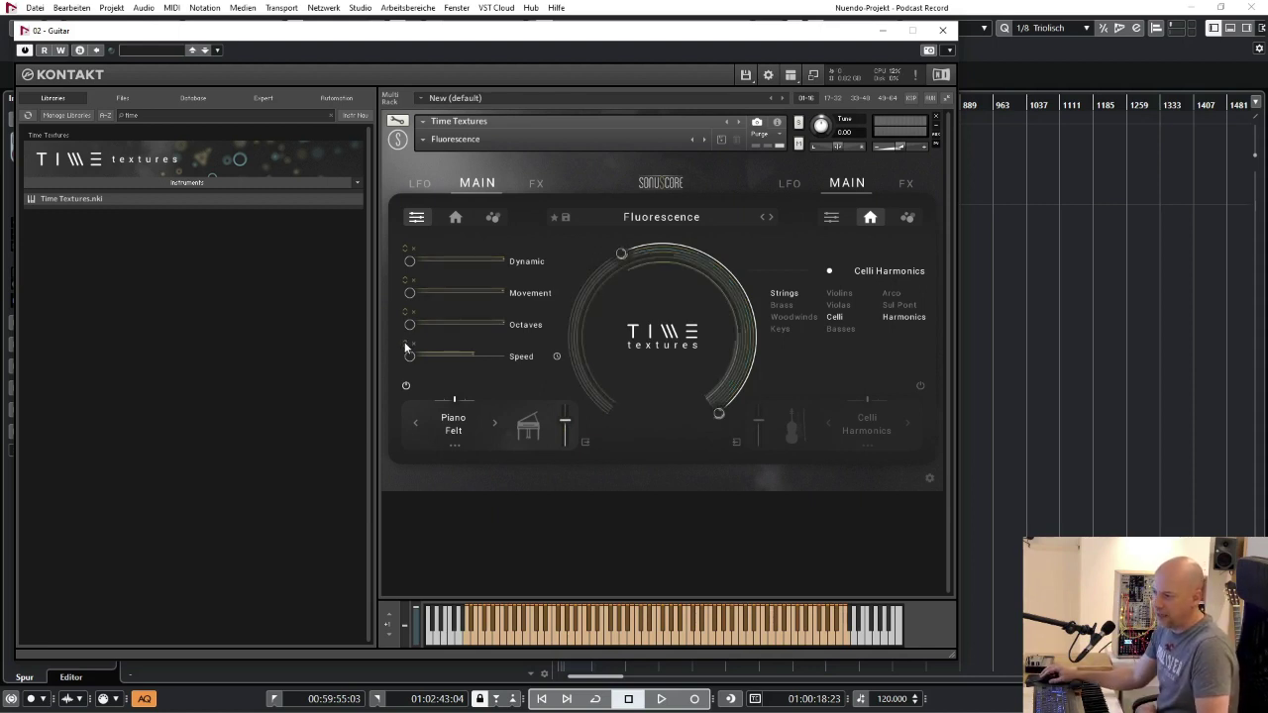
mouse_move(408, 346)
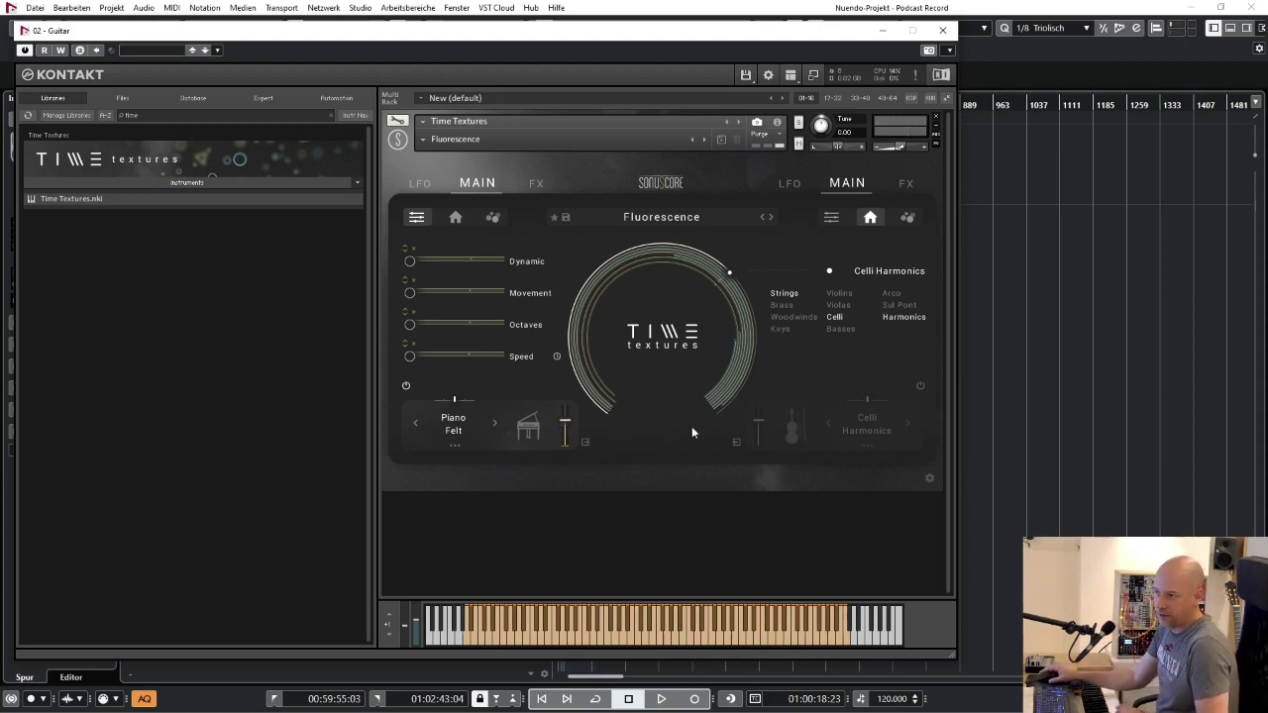
- Show the Piano Felt layer's attack and seed controls and compare Attack Vol at high and low settings, leaving it at minimum
click(455, 218)
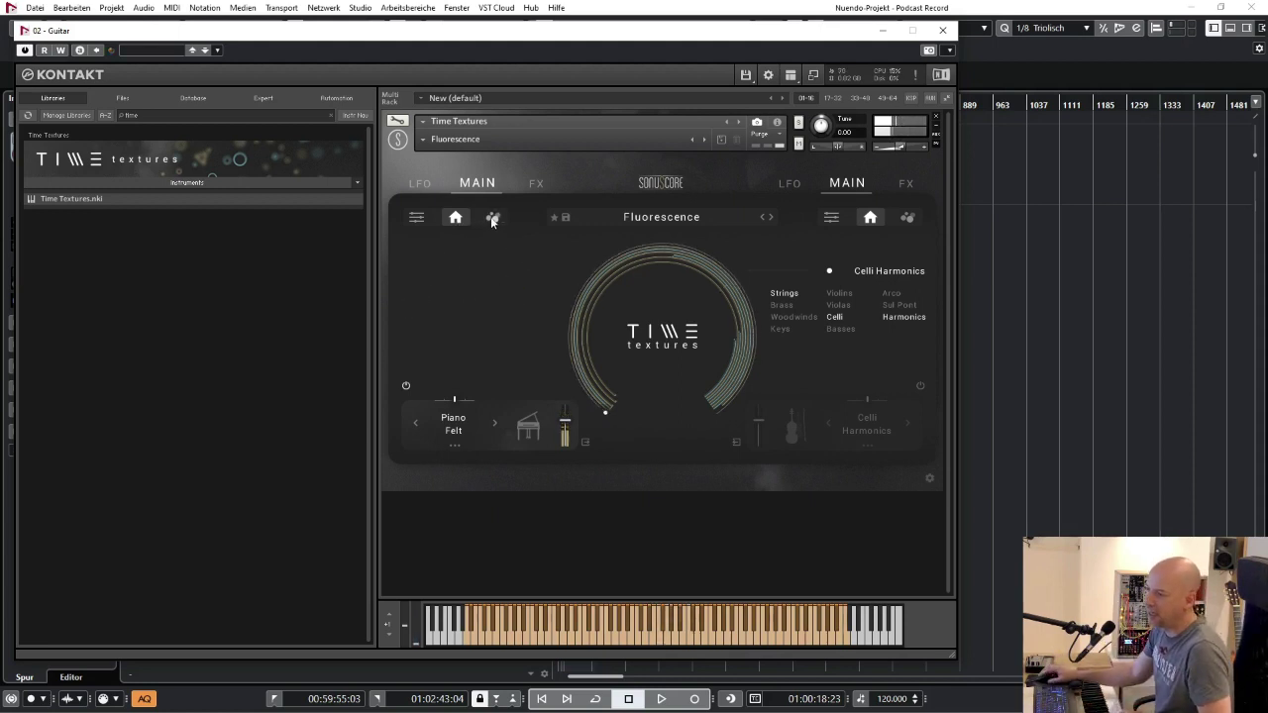
click(493, 218)
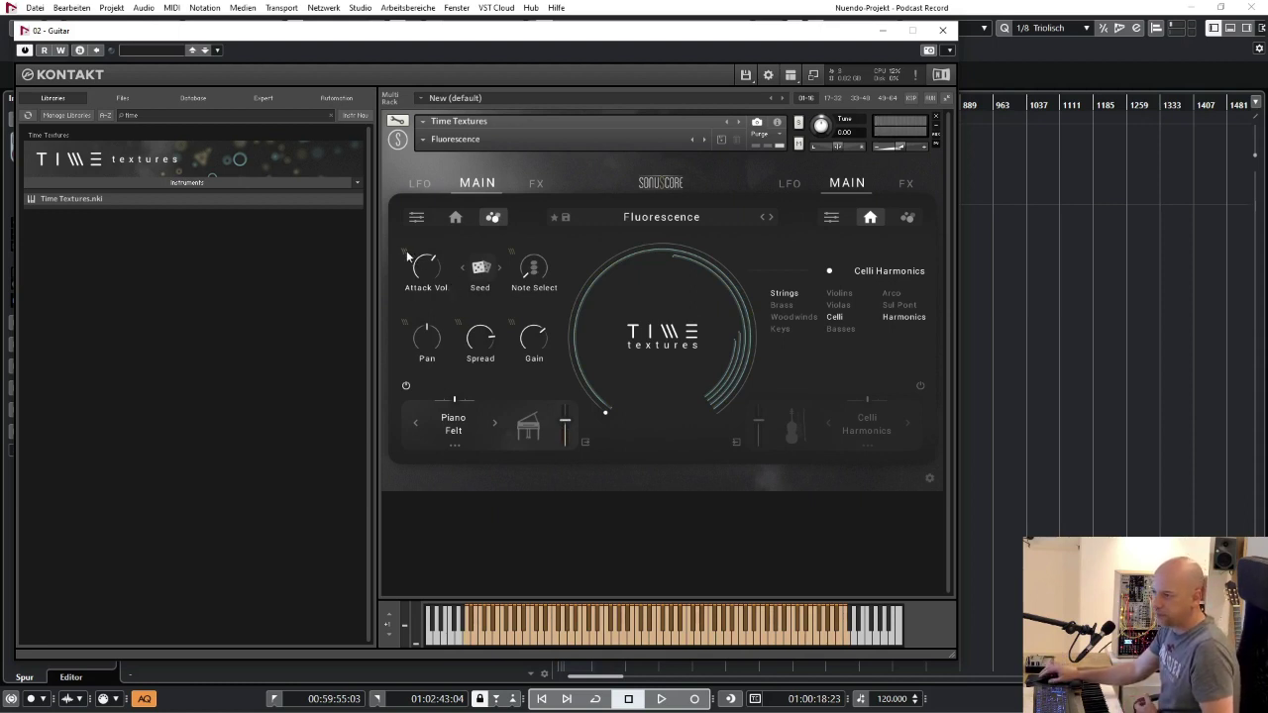
mouse_move(403, 260)
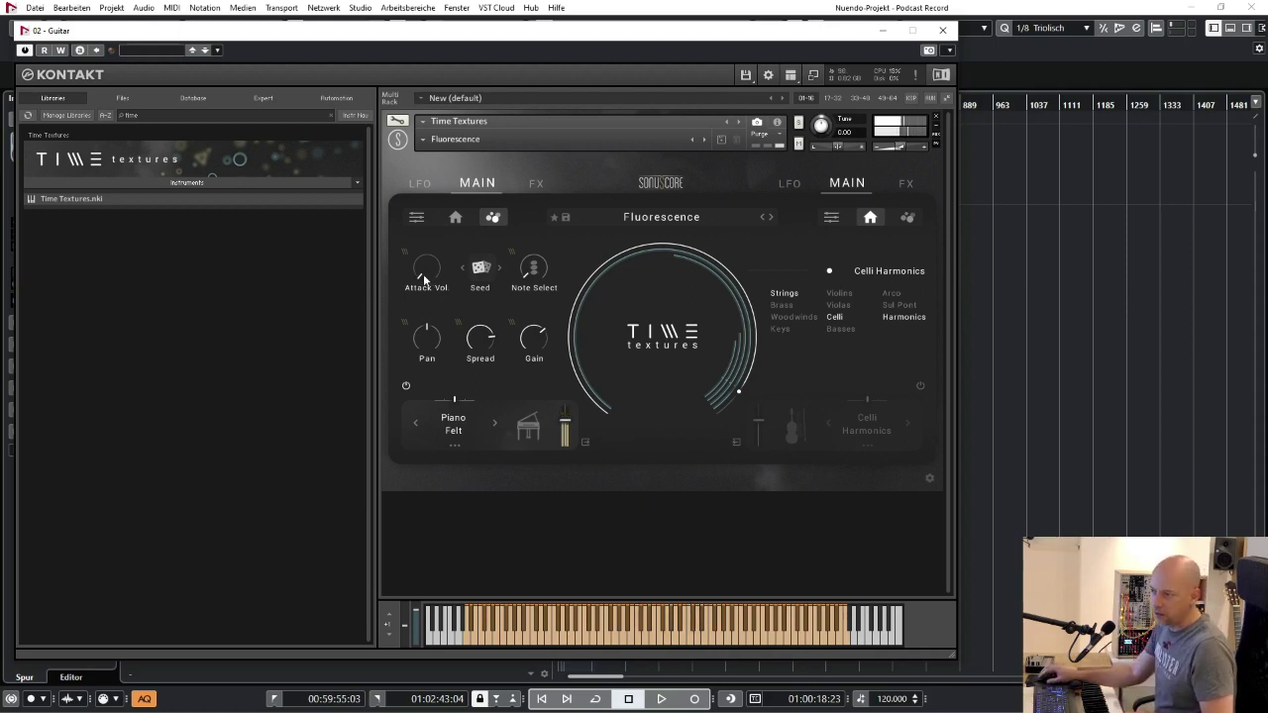
drag(426, 280, 447, 182)
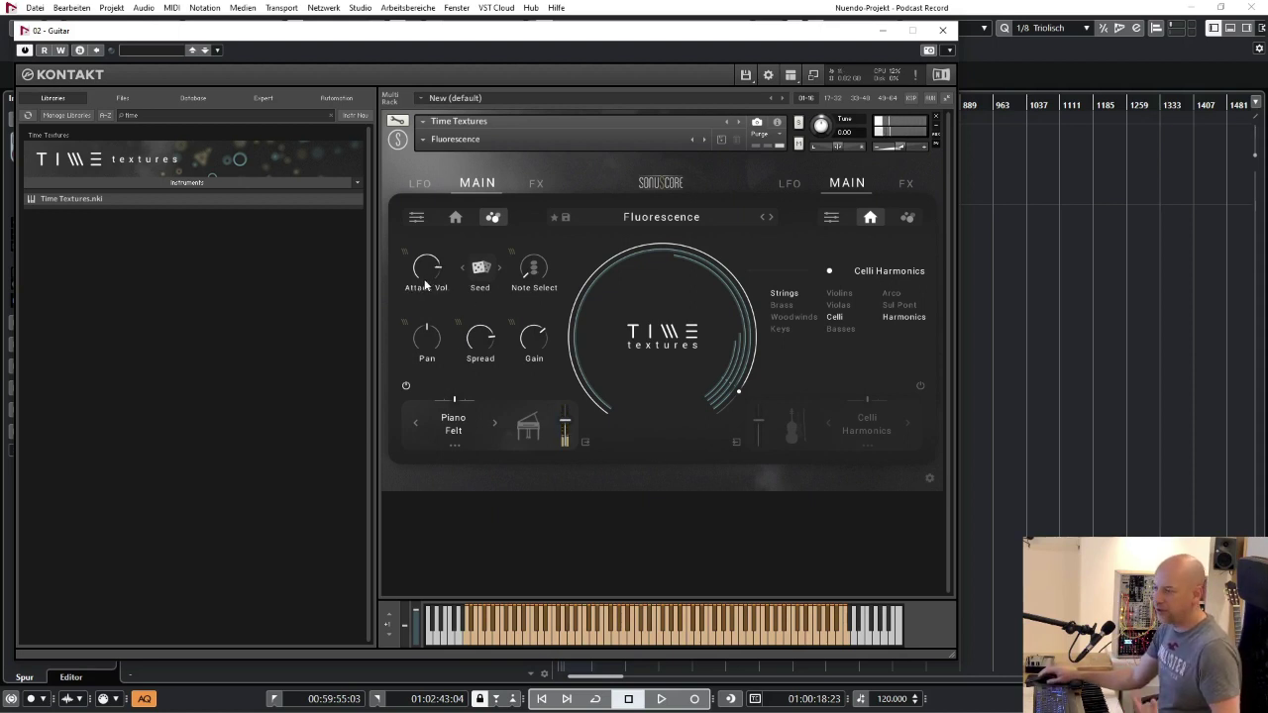
drag(426, 284, 405, 626)
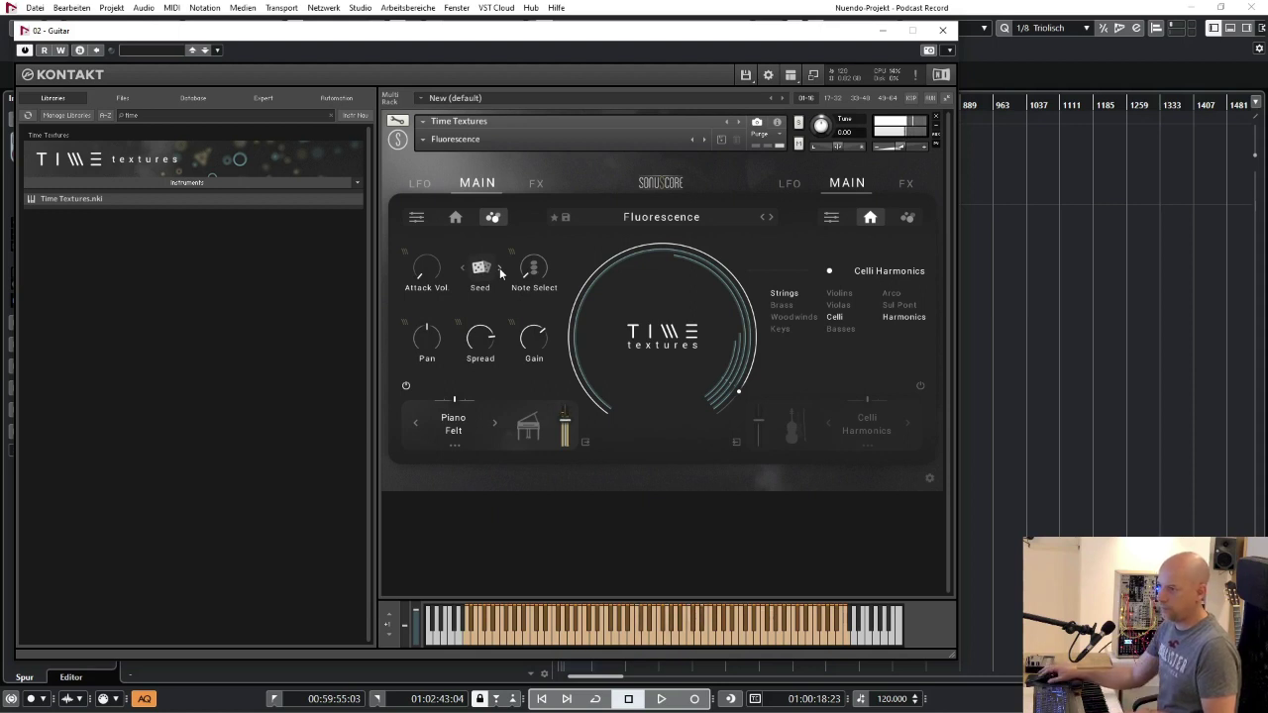
- Switch off the Piano Felt layer's FX Rack and return to its attack and seed controls
click(536, 185)
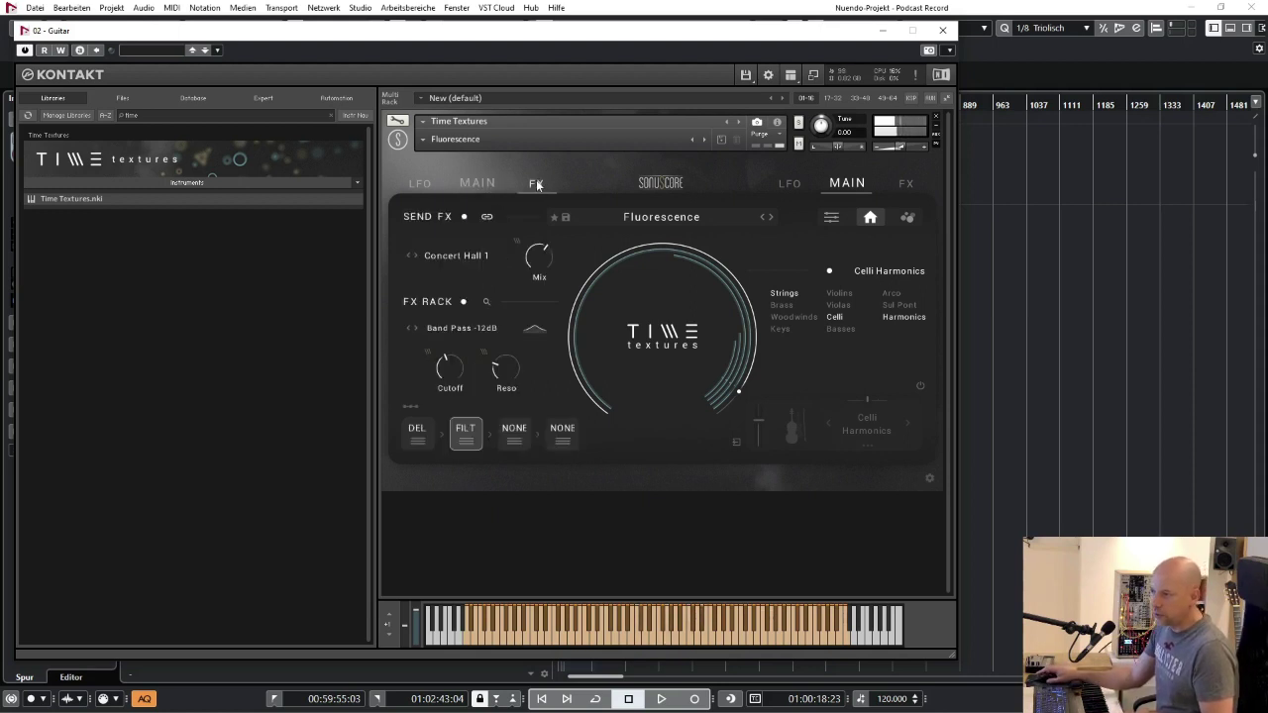
click(466, 299)
click(462, 182)
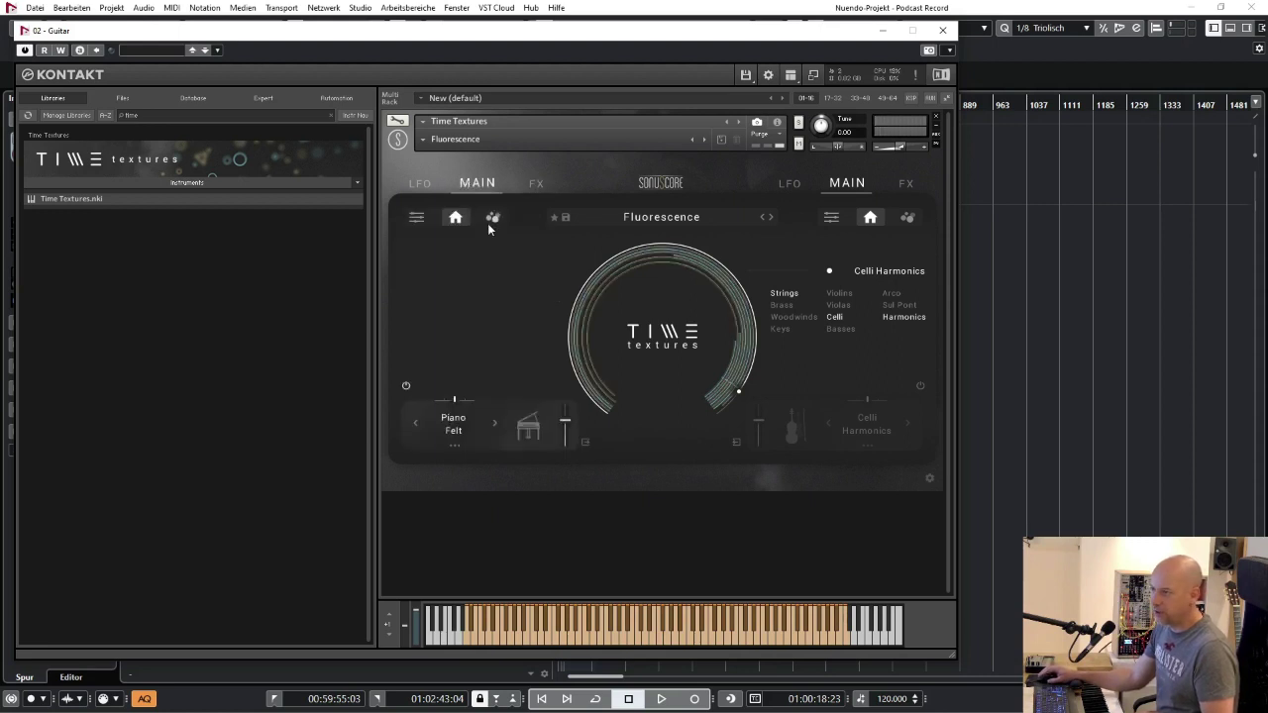
click(493, 217)
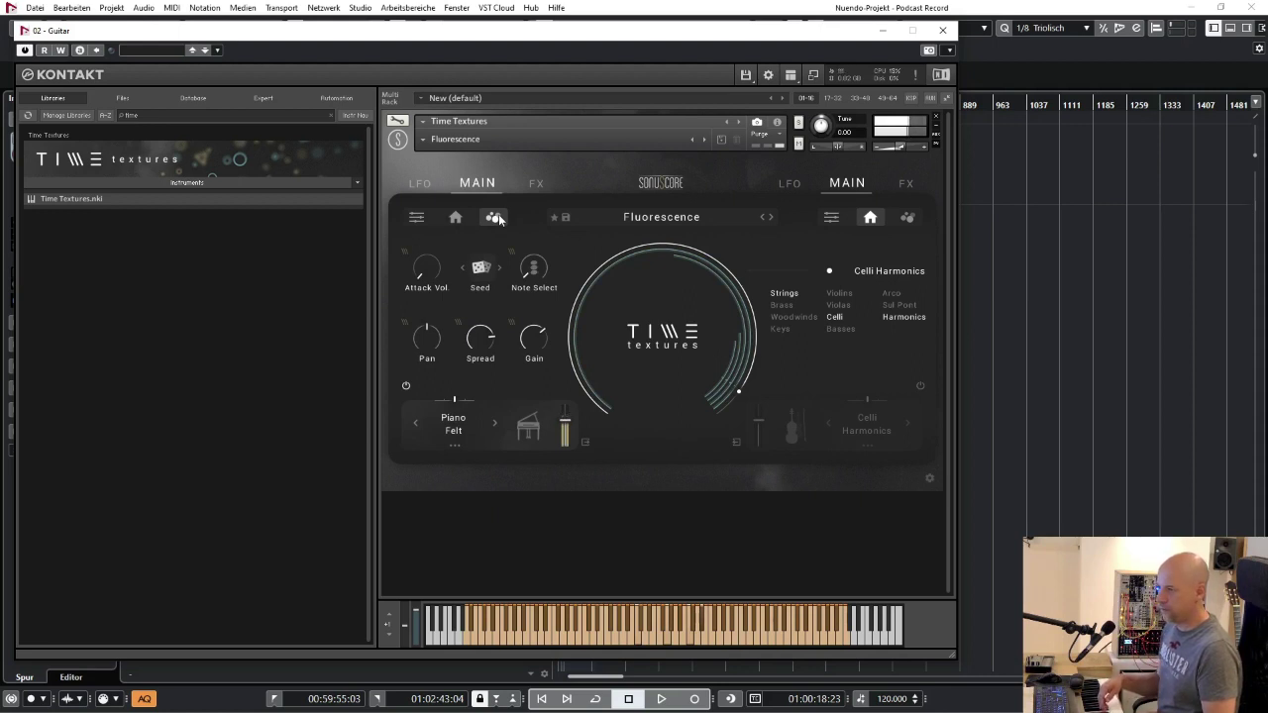
- Advance through several random seeds for the Piano Felt layer and go back one seed
click(499, 267)
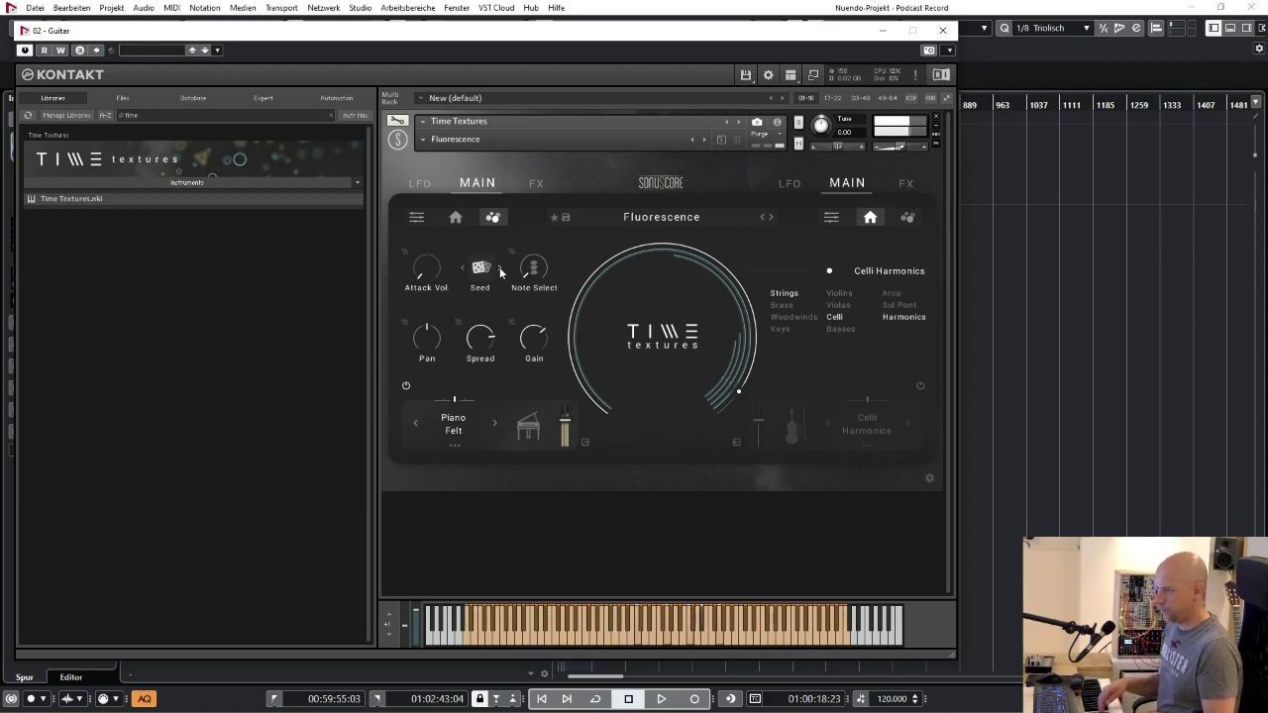
click(500, 267)
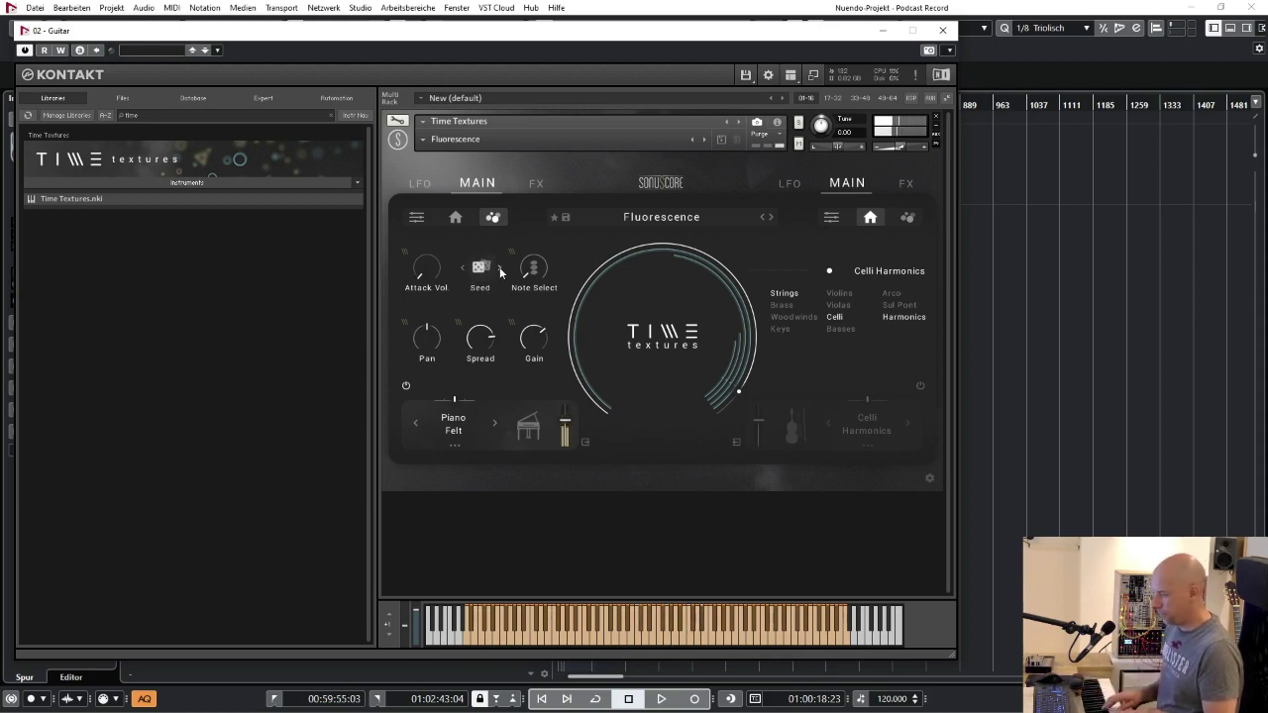
click(501, 270)
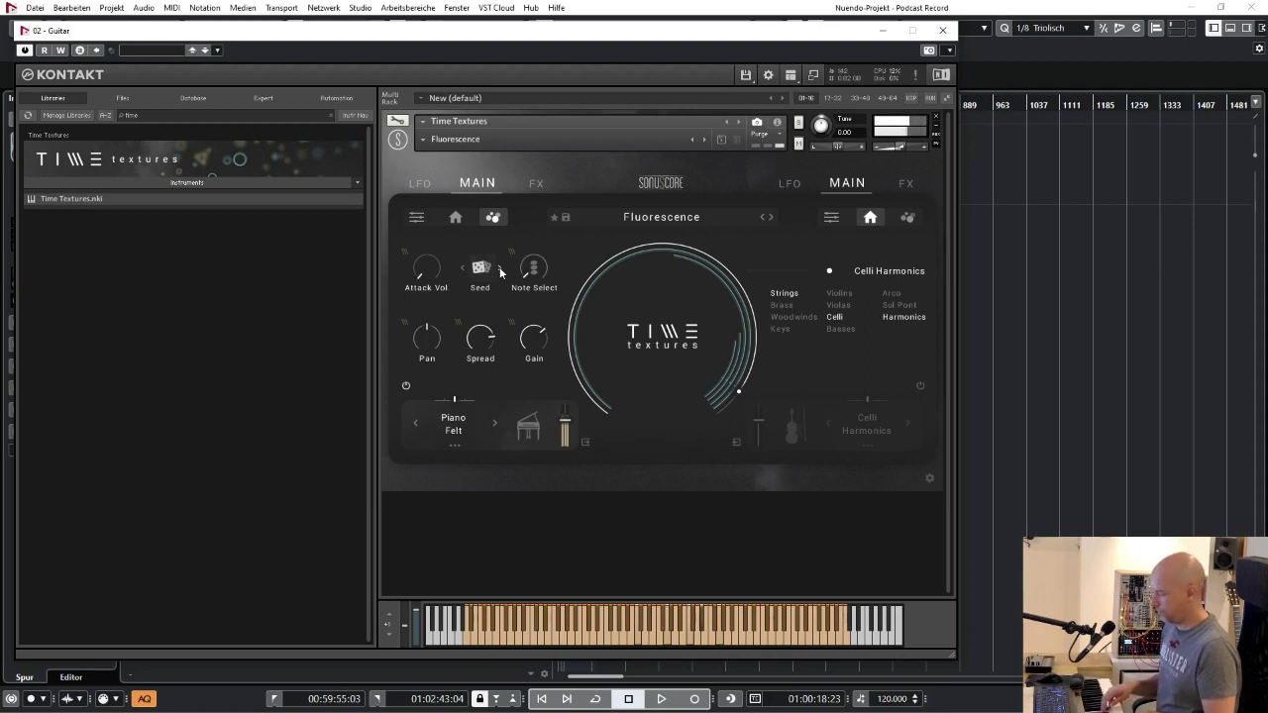
click(500, 269)
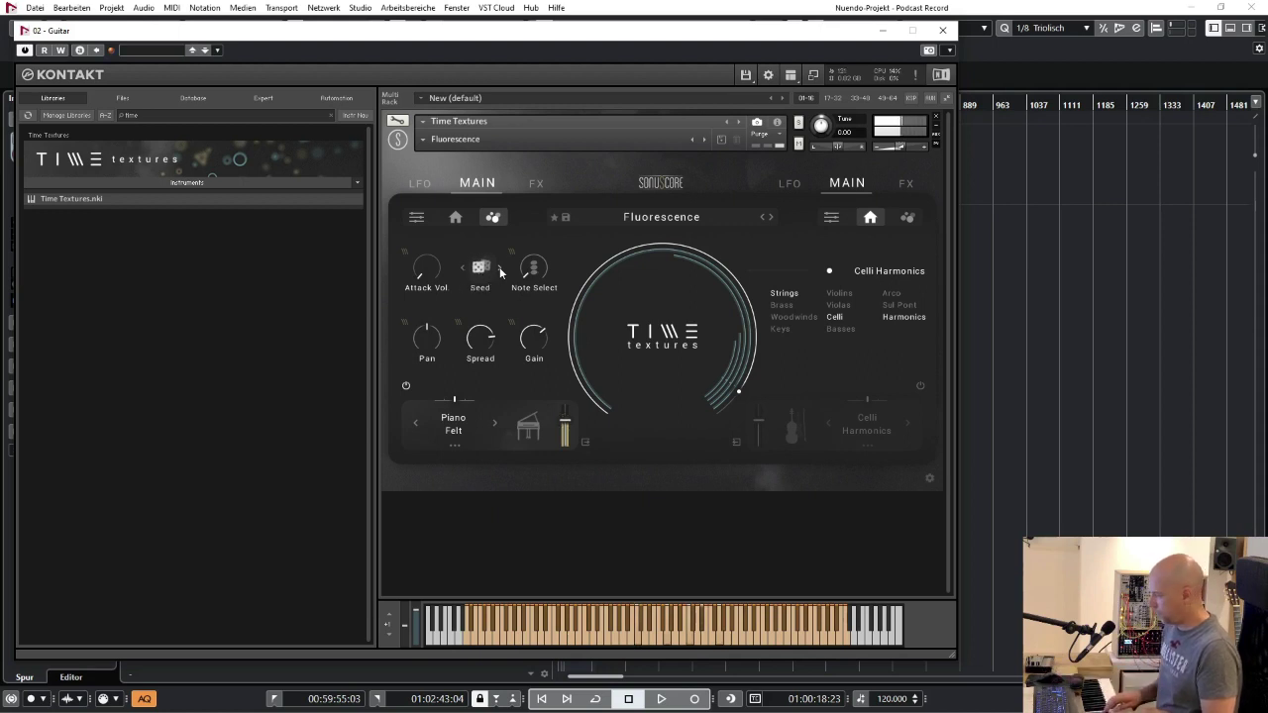
click(500, 269)
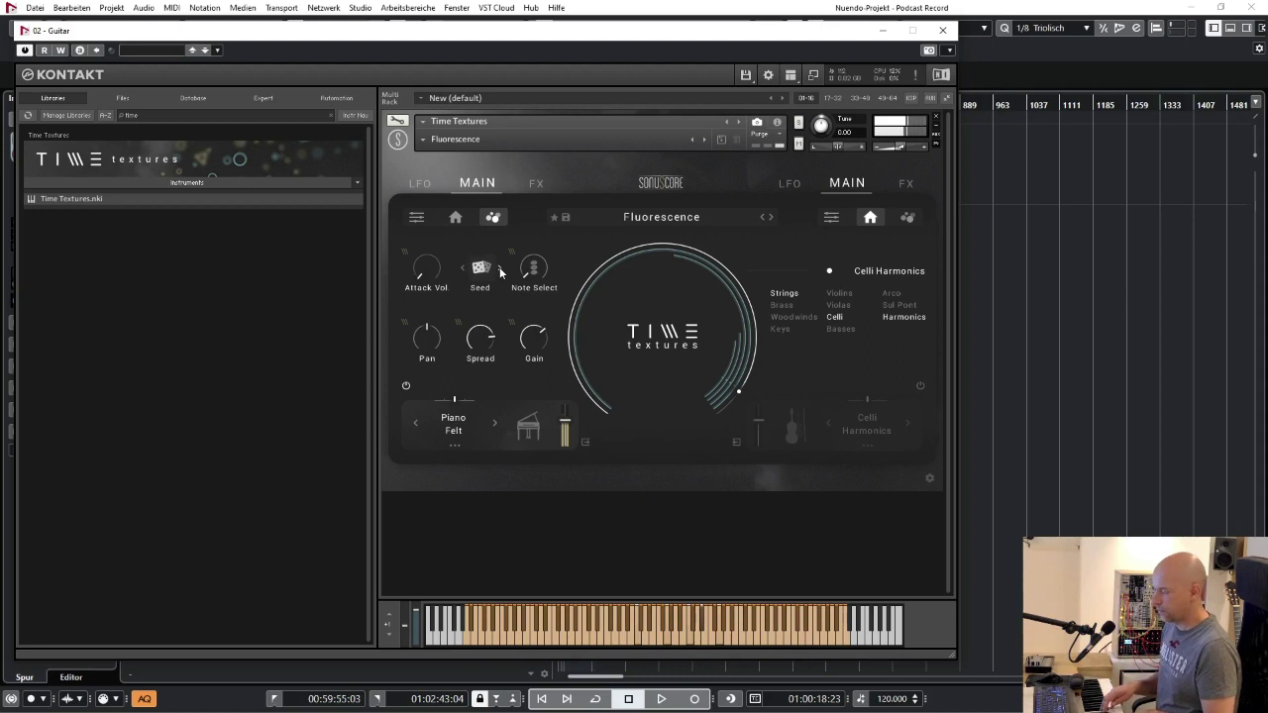
click(500, 270)
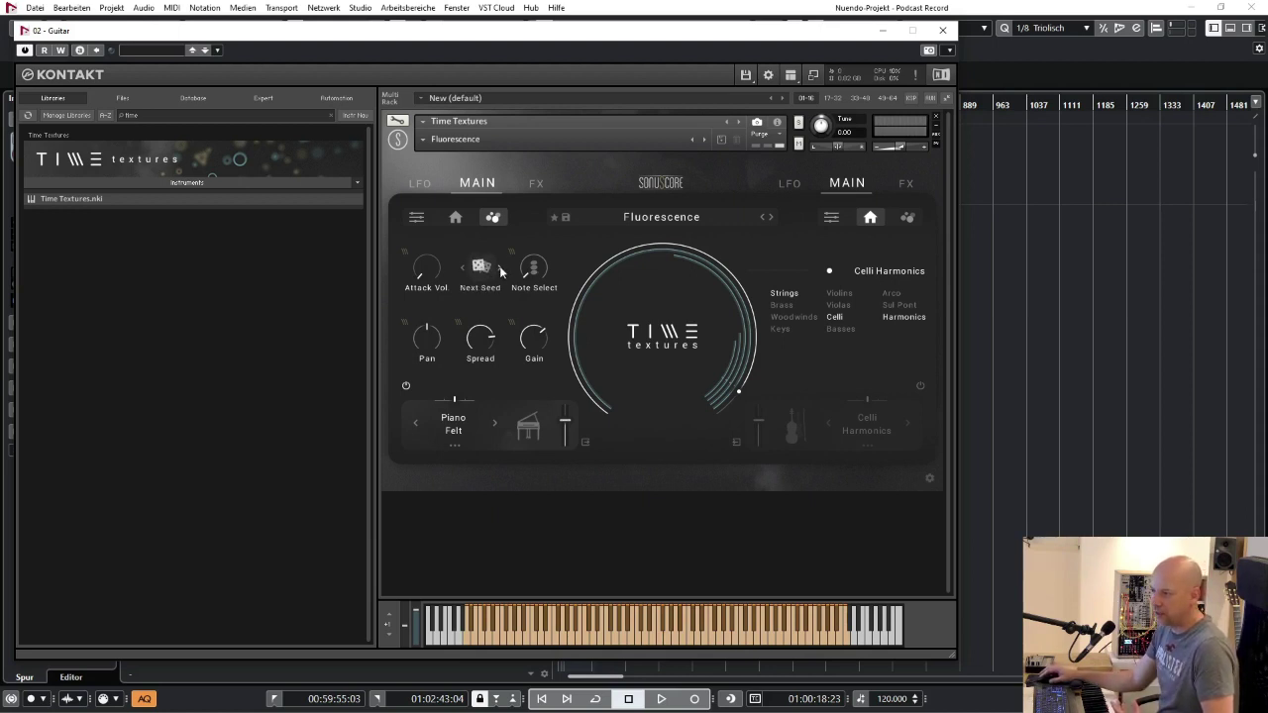
click(464, 269)
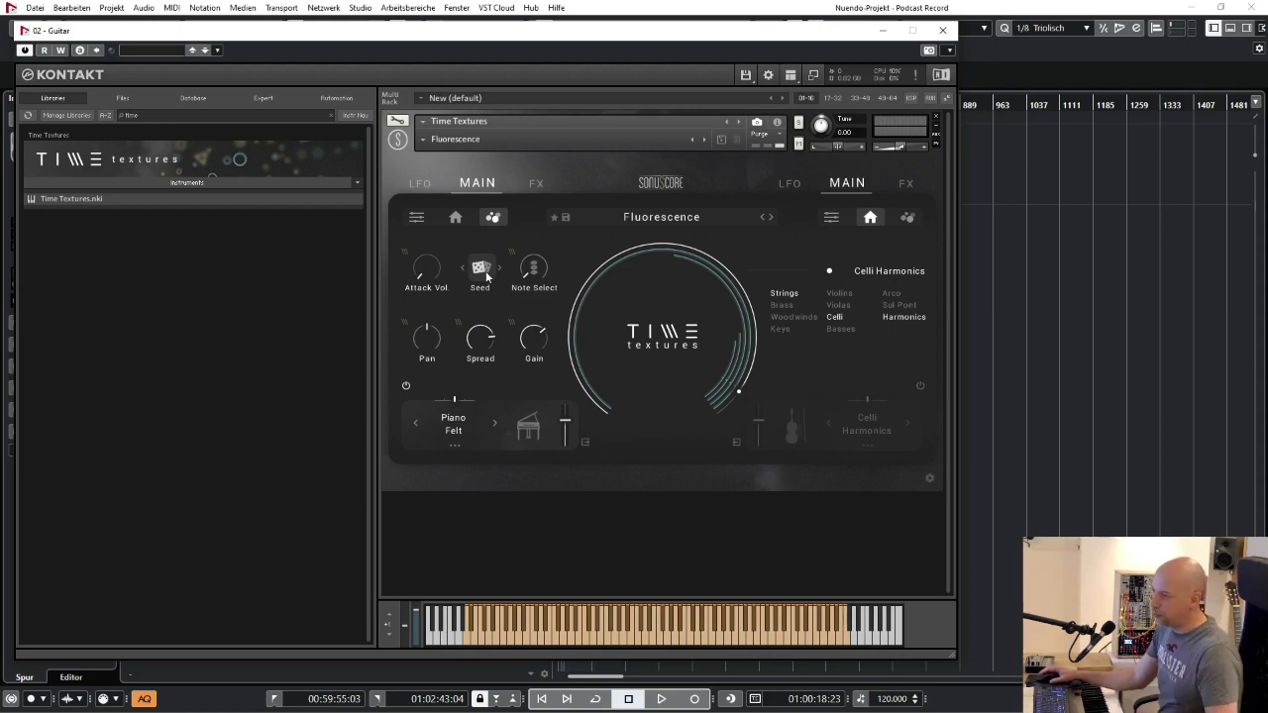
- Try out the Piano Felt layer's Note Select control and return it to Off
mouse_move(536, 273)
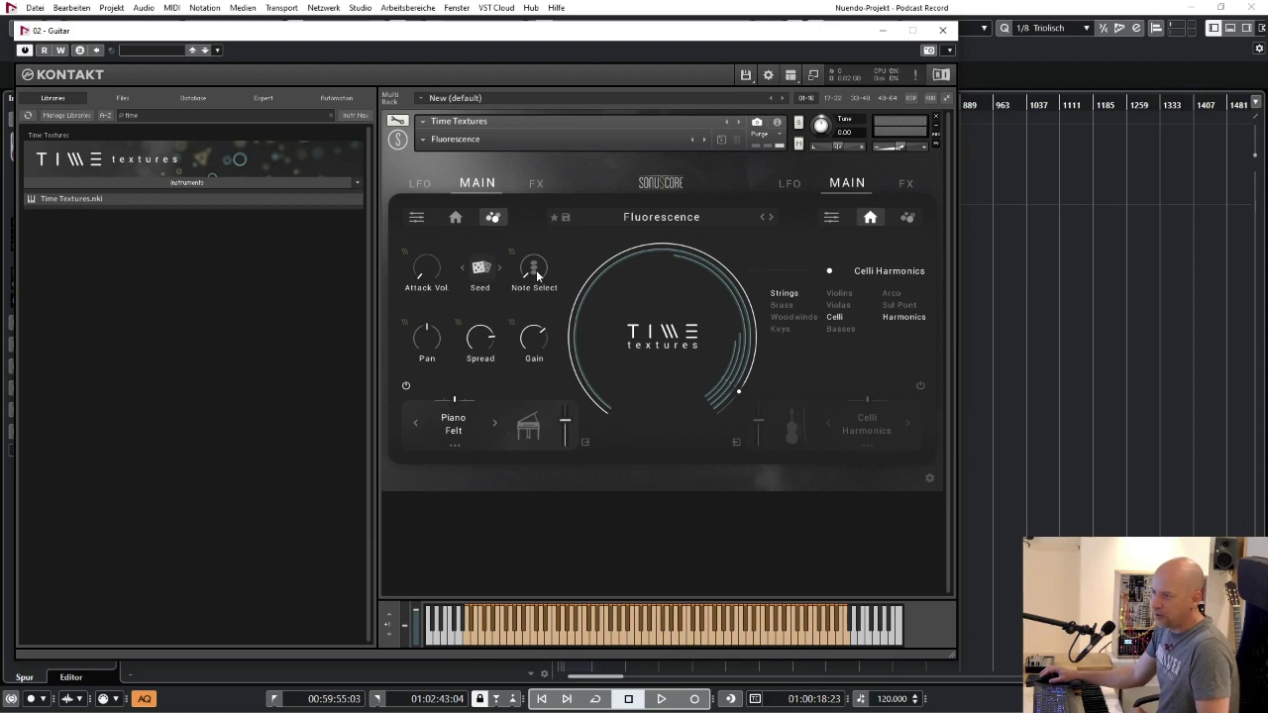
drag(537, 253, 533, 283)
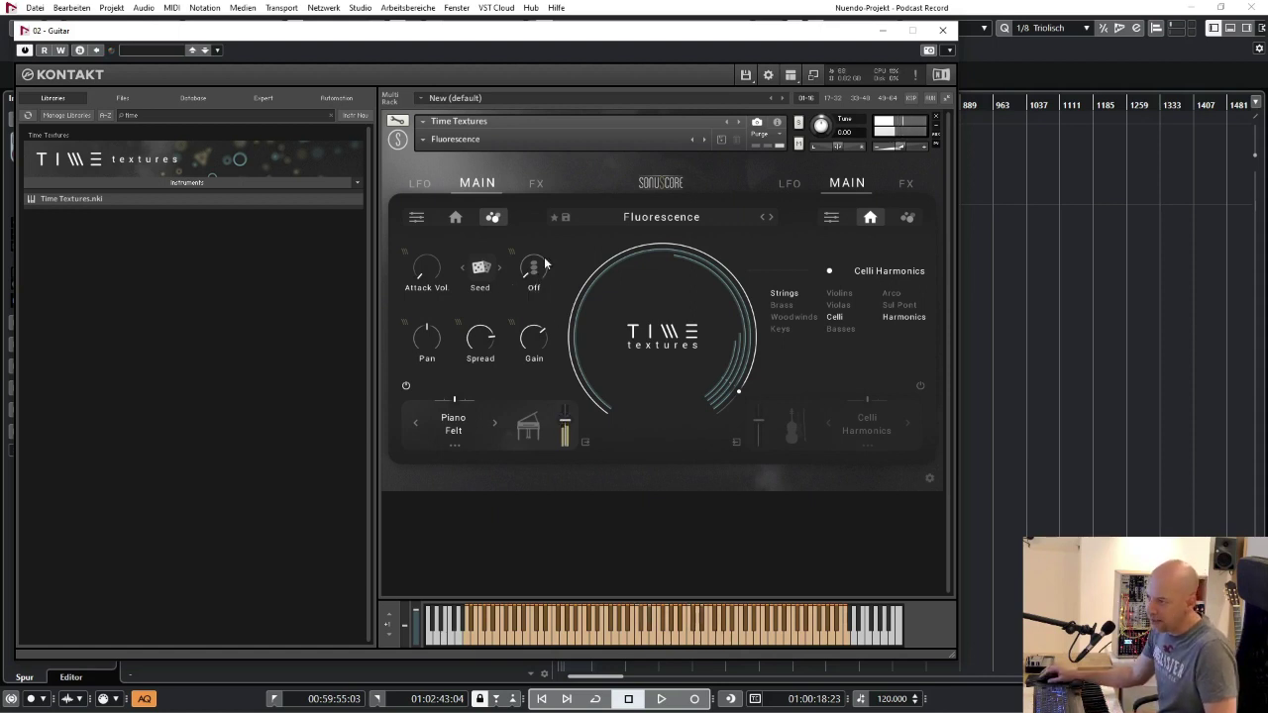
- Raise the Piano Felt layer's Note Select again to compare settings and turn it back to Off
drag(541, 265, 544, 249)
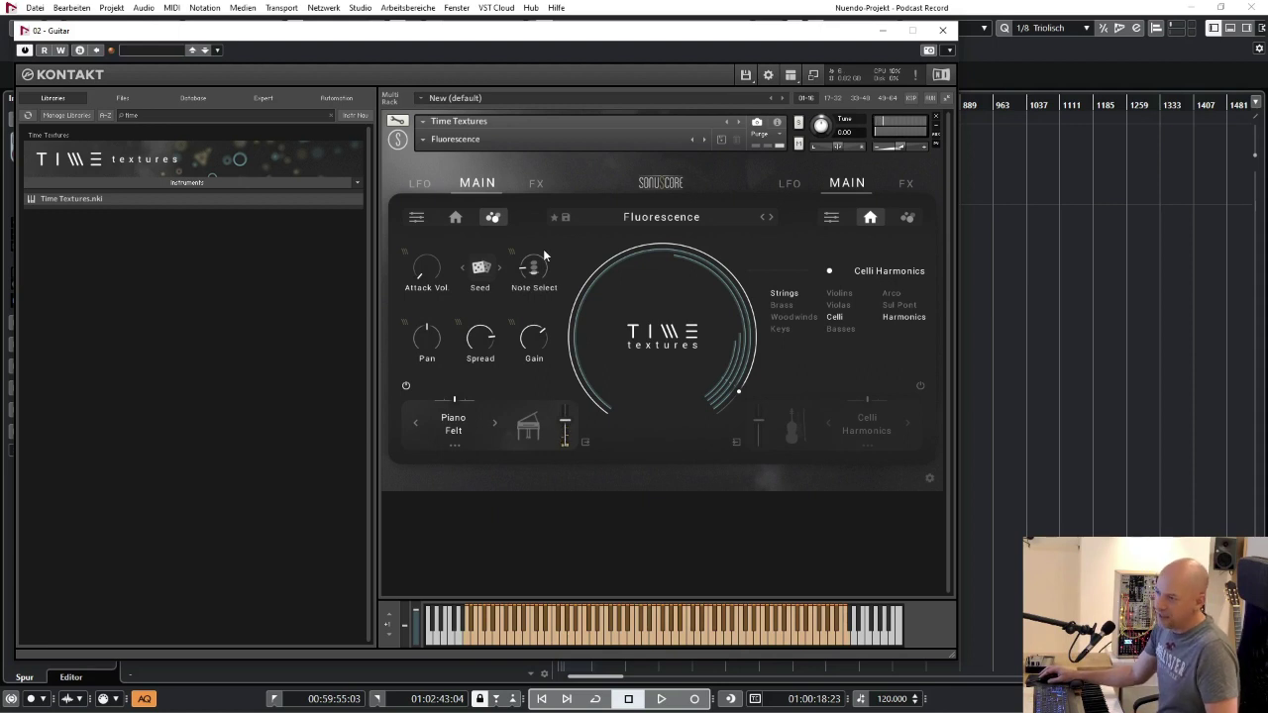
drag(544, 235, 566, 153)
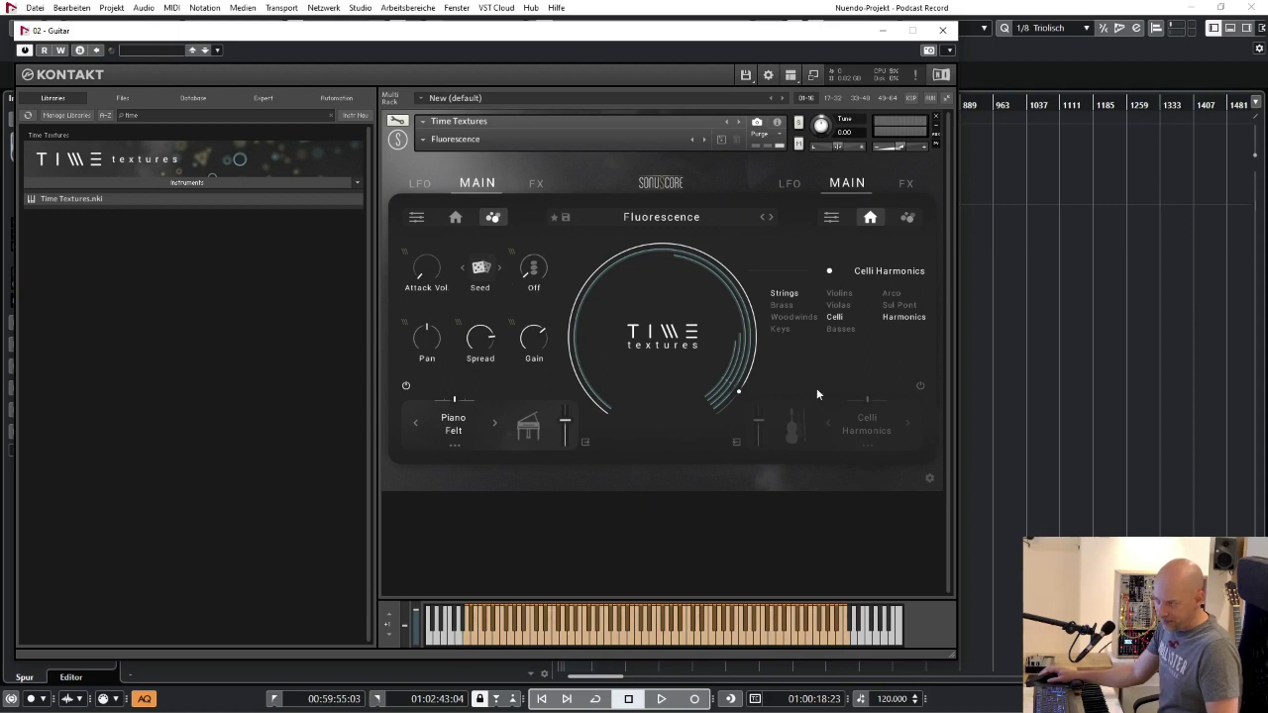
click(846, 370)
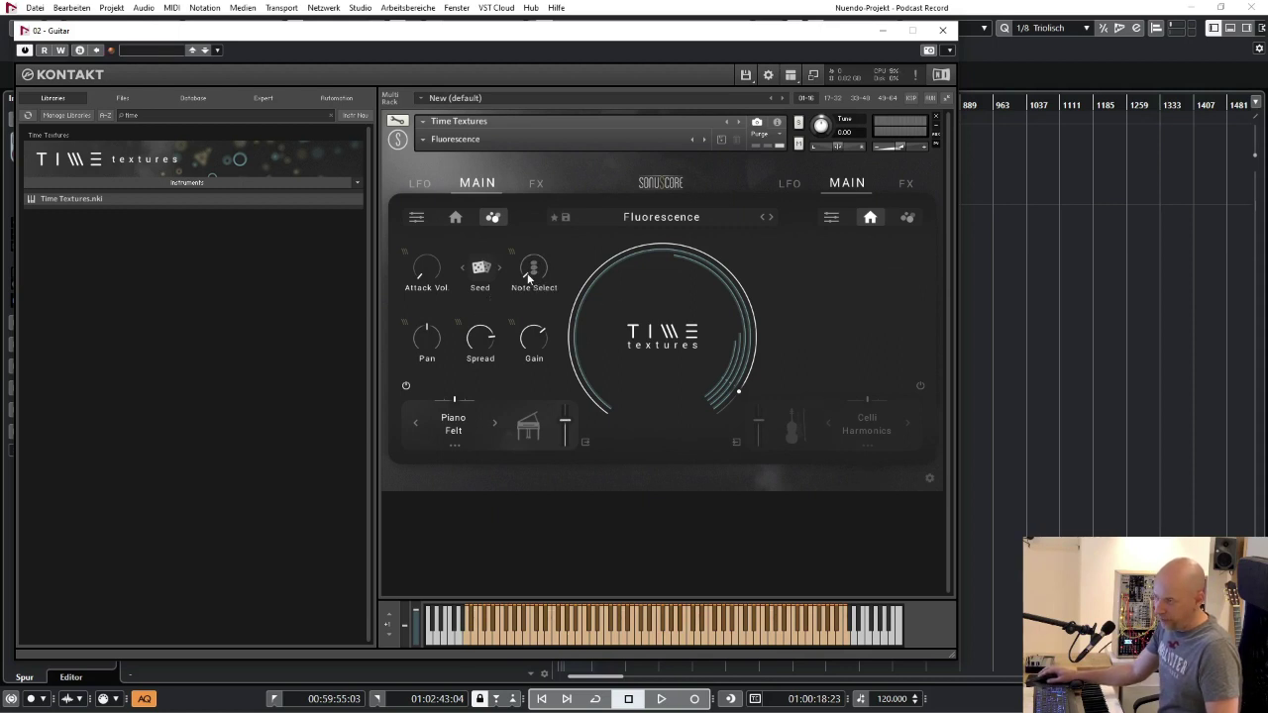
- Switch on the Celli Harmonics layer, show its attack and seed controls and raise its Note Select above Off
click(919, 386)
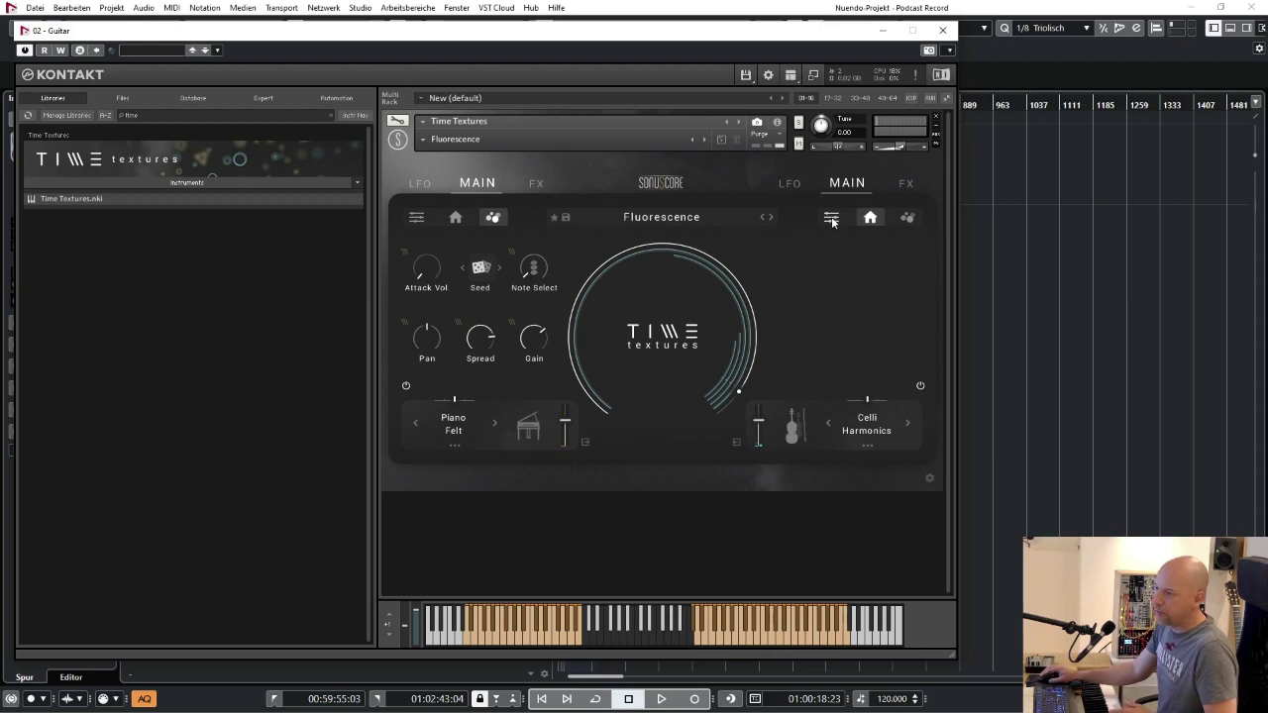
click(905, 218)
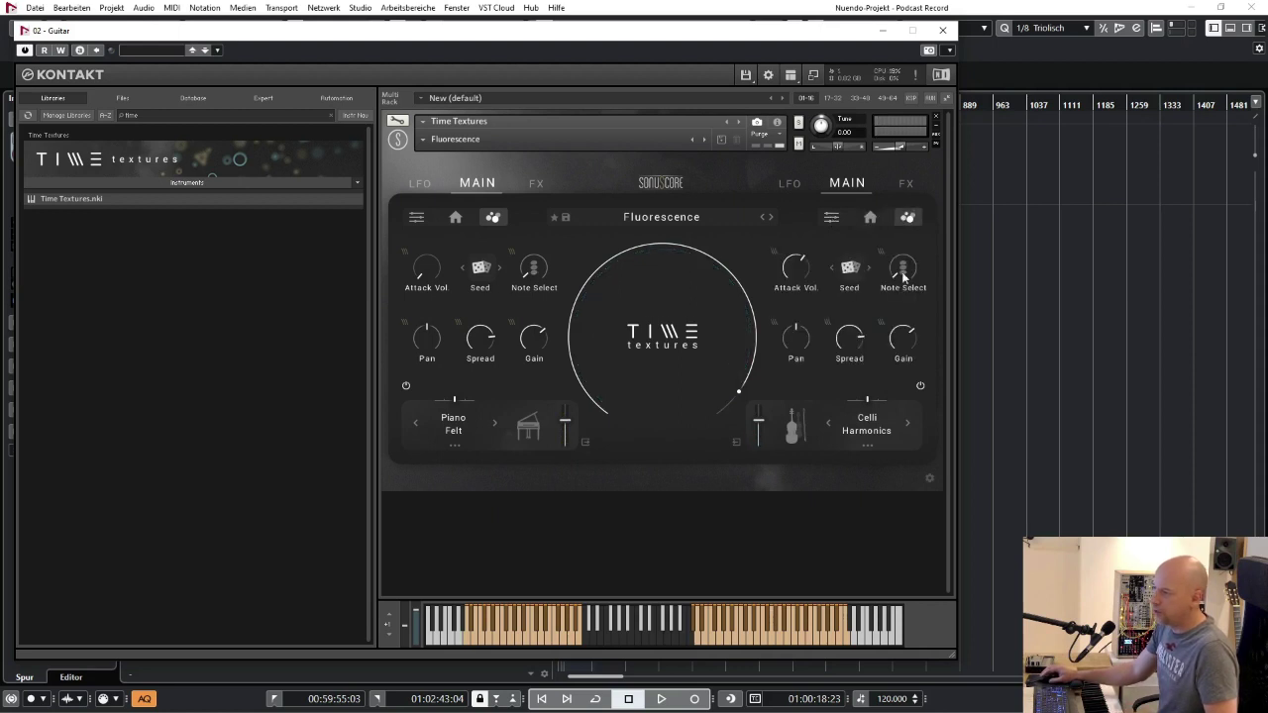
mouse_move(904, 272)
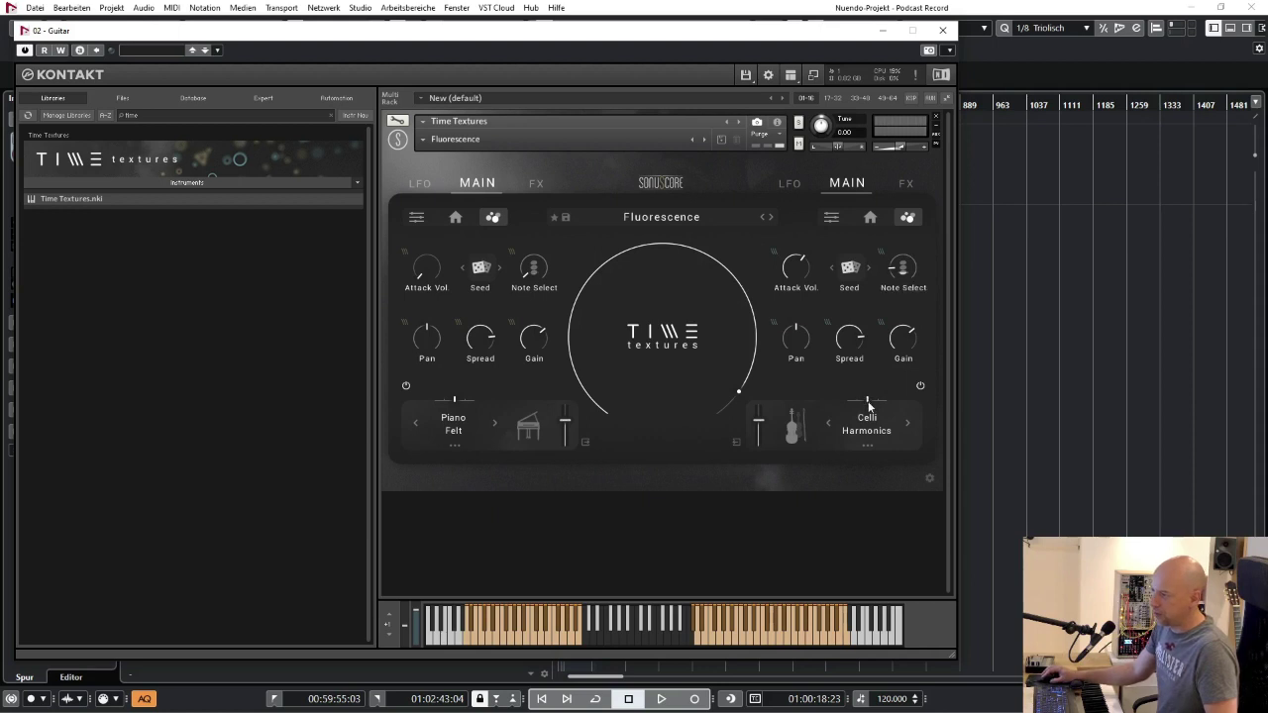
- Reduce the Celli Harmonics layer's Speed and lower its volume slightly
mouse_move(864, 400)
mouse_down()
mouse_move(844, 406)
mouse_move(846, 393)
mouse_up()
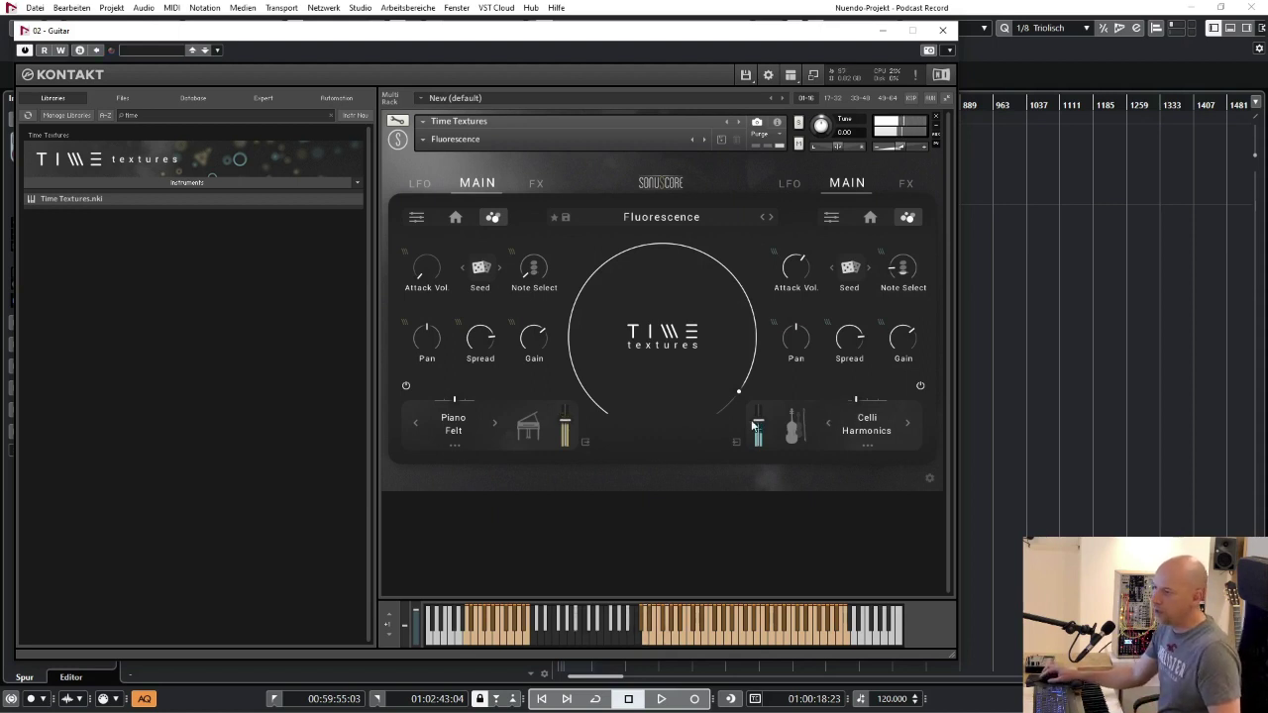
drag(756, 426, 752, 440)
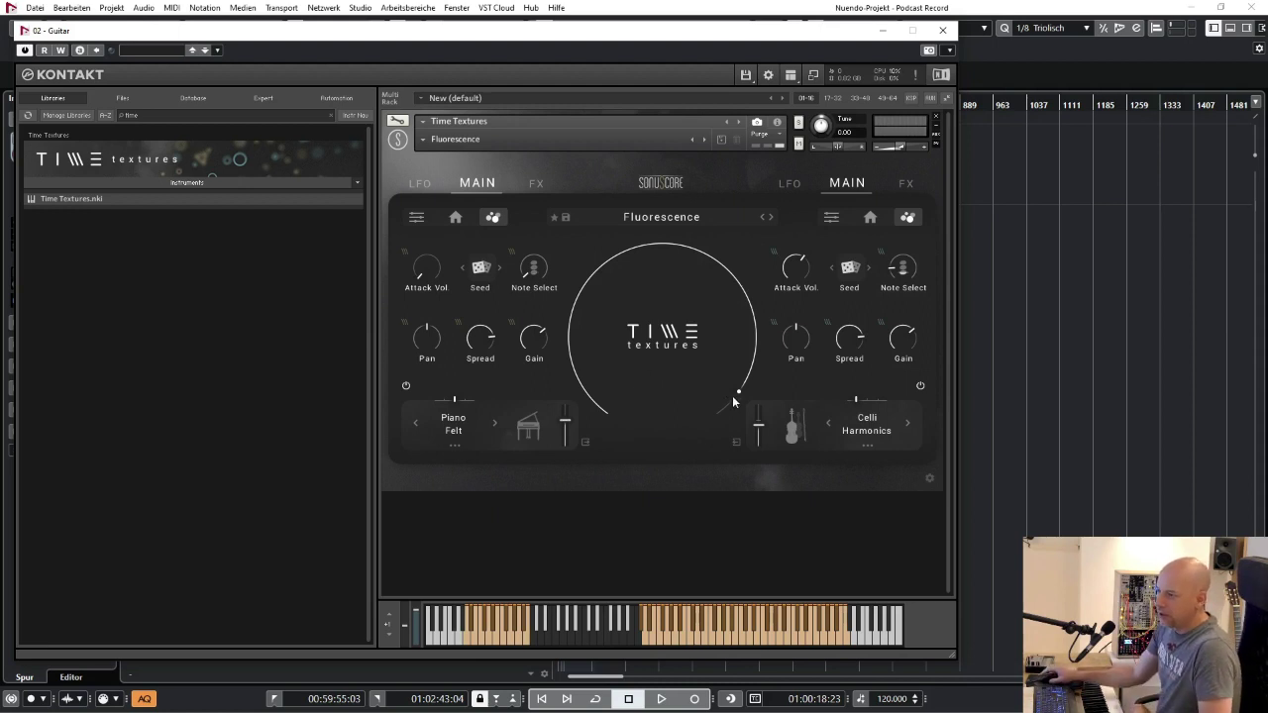
- Switch off the Celli Harmonics layer and set the Piano Felt layer's Spread to 0 %
click(921, 386)
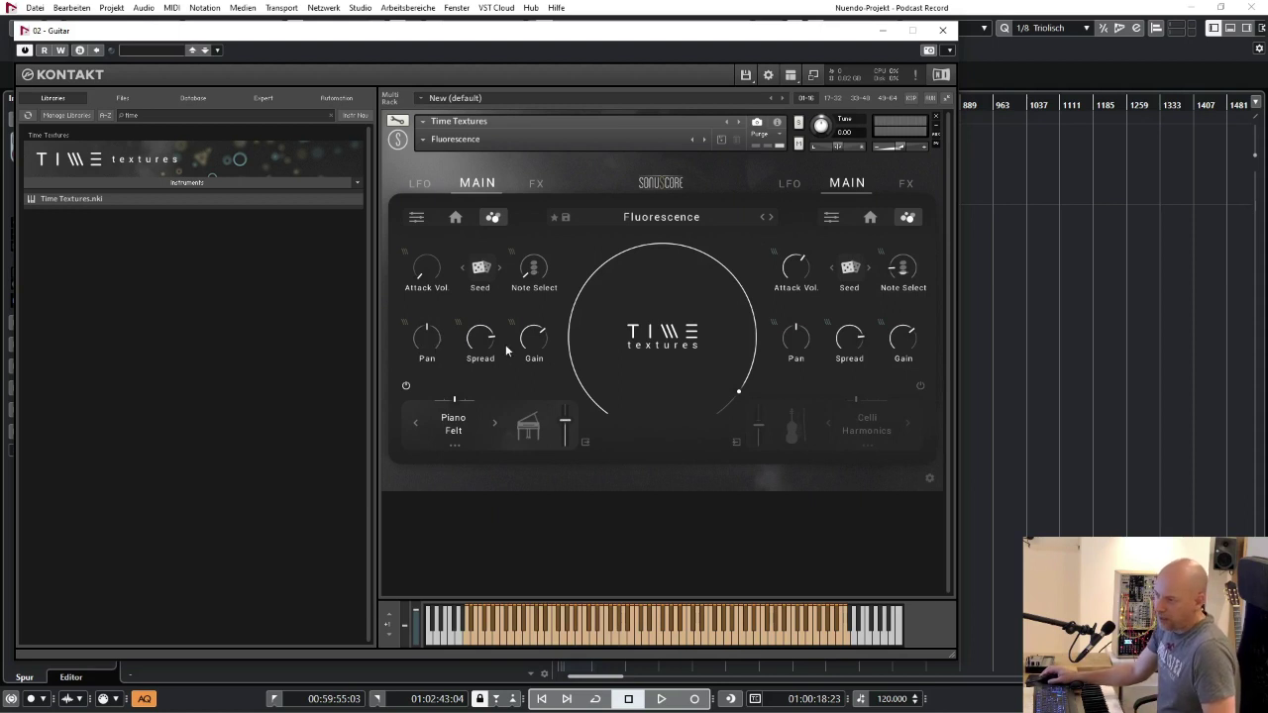
drag(489, 344, 484, 414)
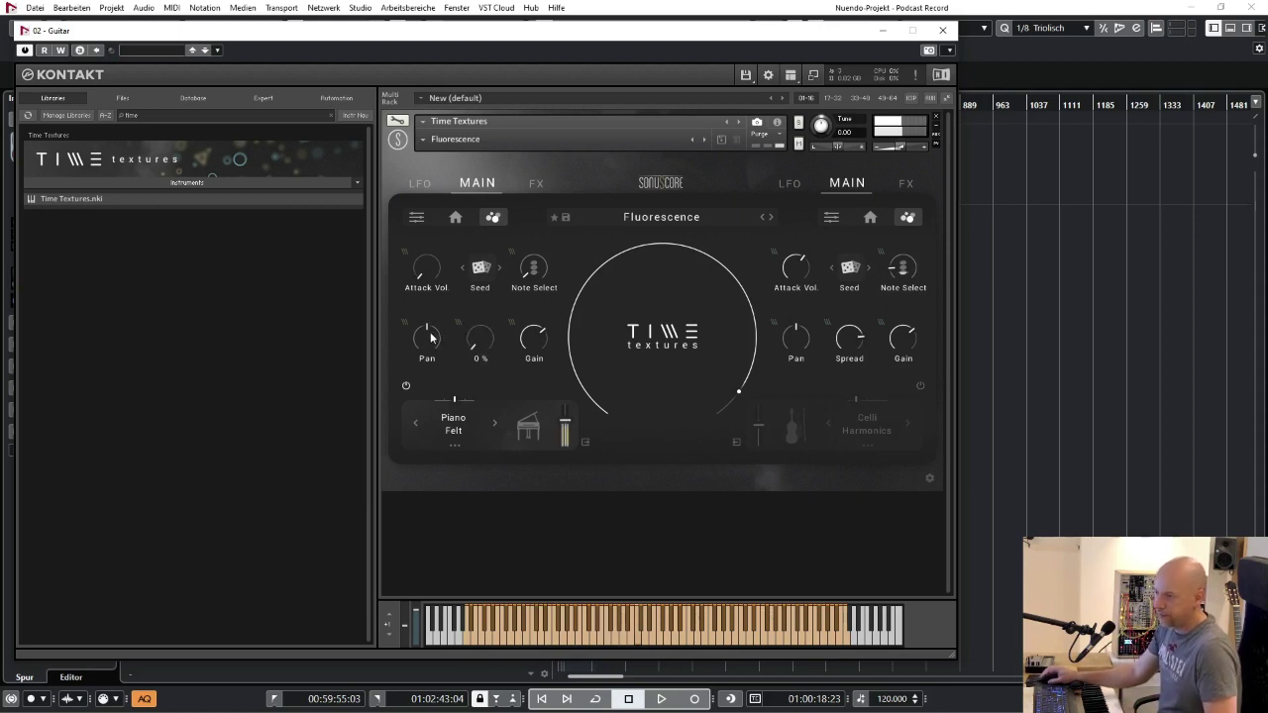
- Sweep the Piano Felt layer's Pan to both extremes and bring it back to about the centre
drag(430, 338, 430, 460)
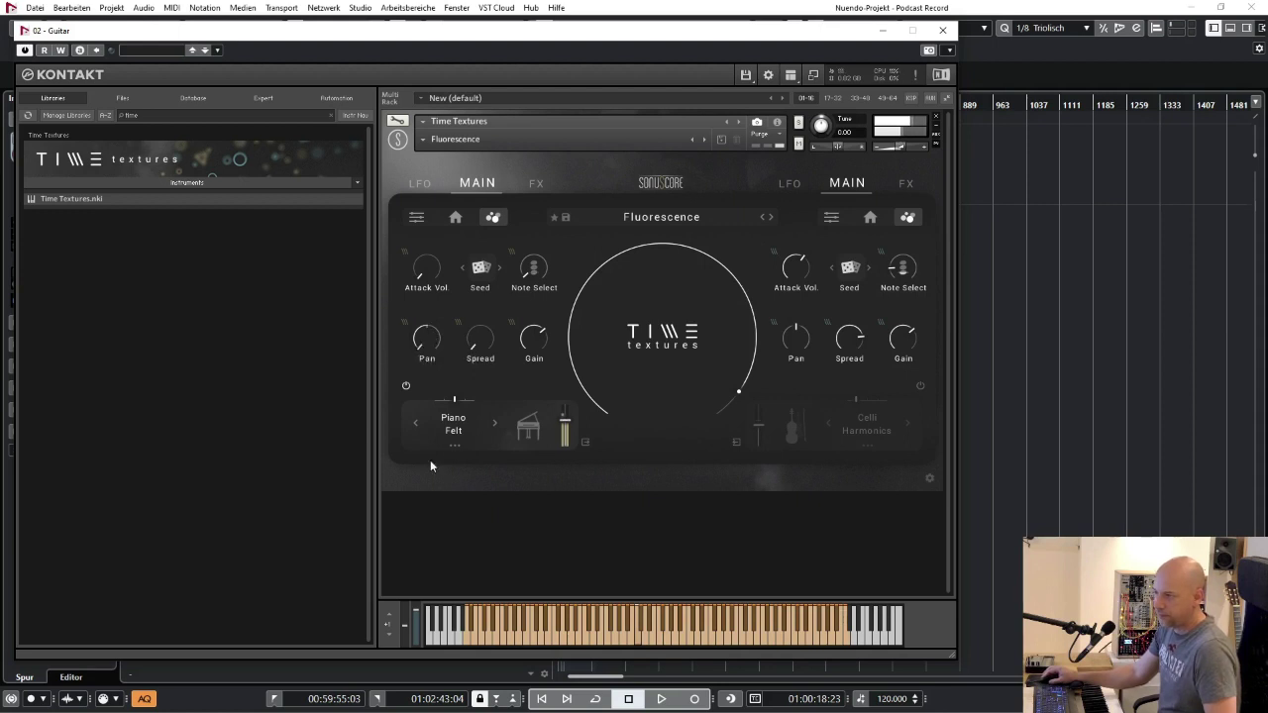
drag(430, 460, 434, 203)
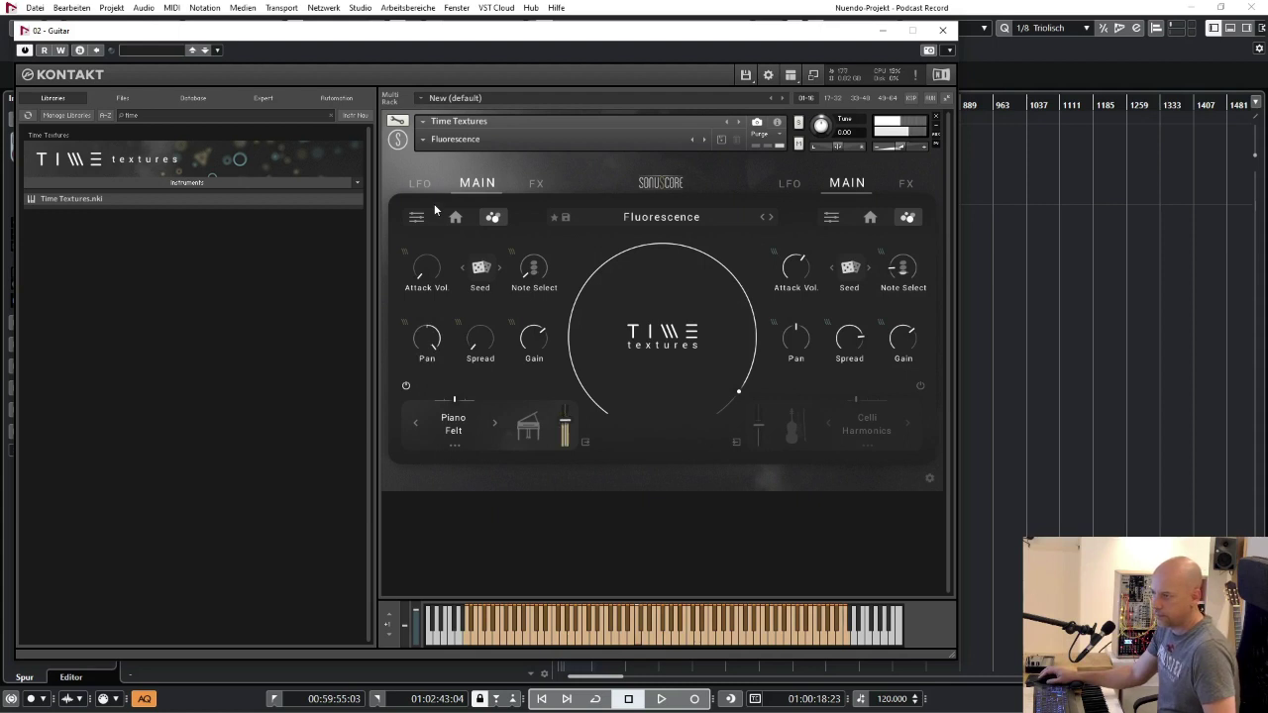
mouse_move(522, 348)
drag(430, 340, 418, 443)
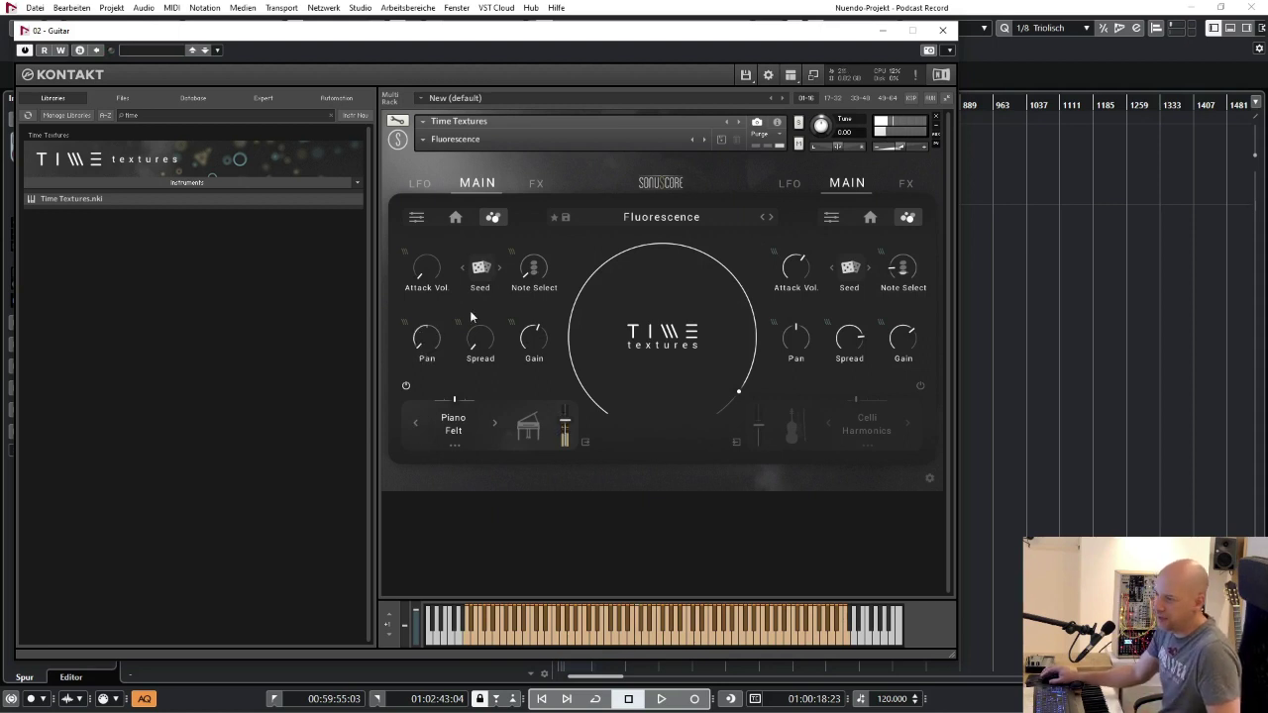
drag(426, 338, 436, 310)
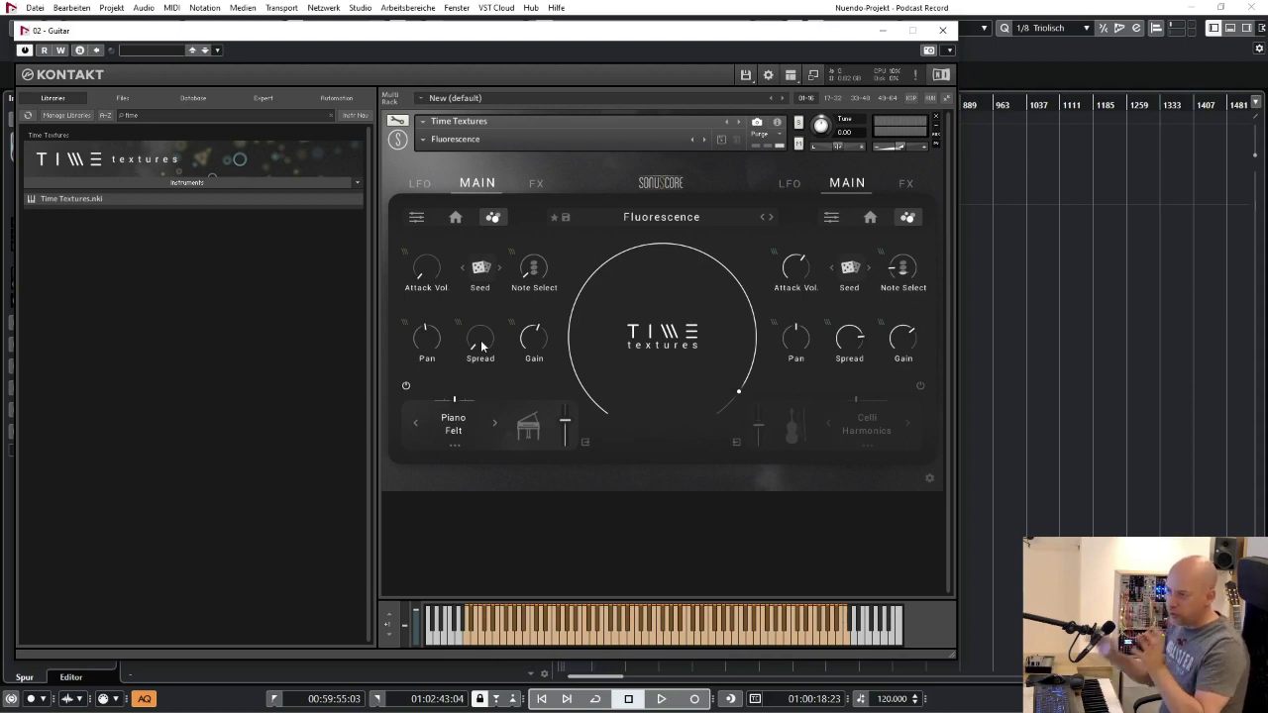
- Set the Piano Felt layer's Spread to maximum and lower its Gain to about the middle
drag(476, 340, 485, 191)
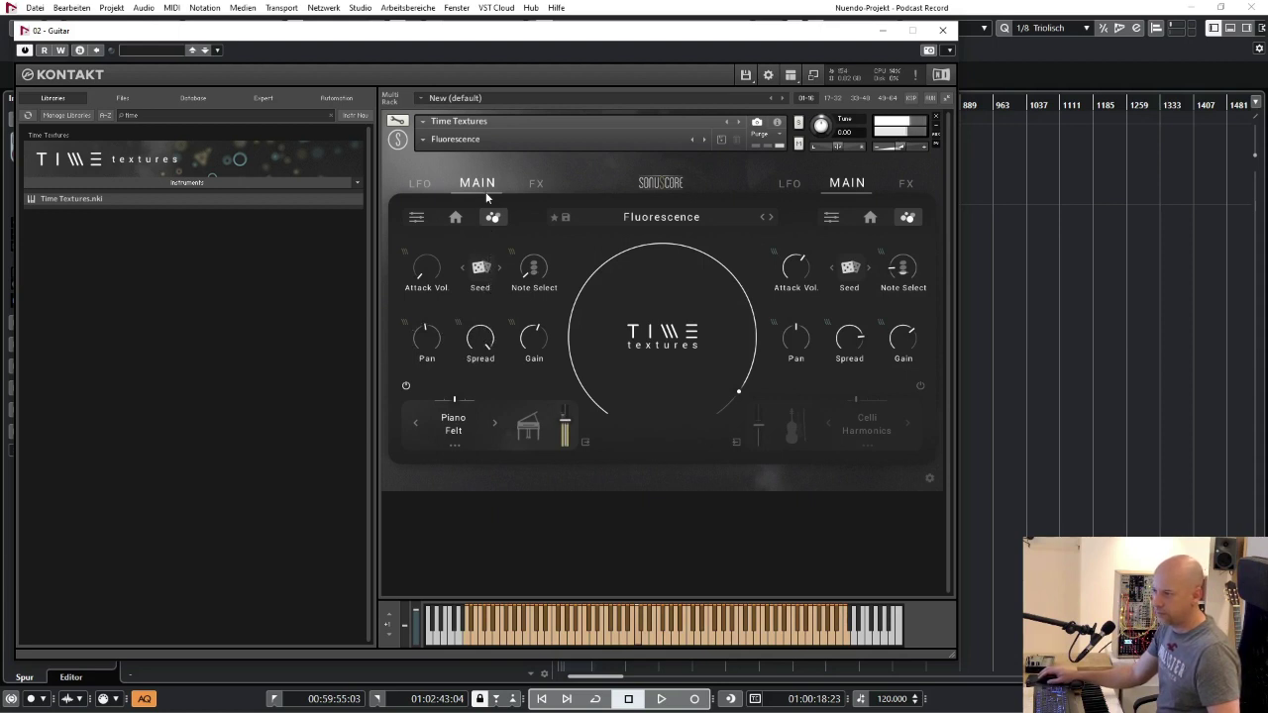
drag(485, 342, 488, 346)
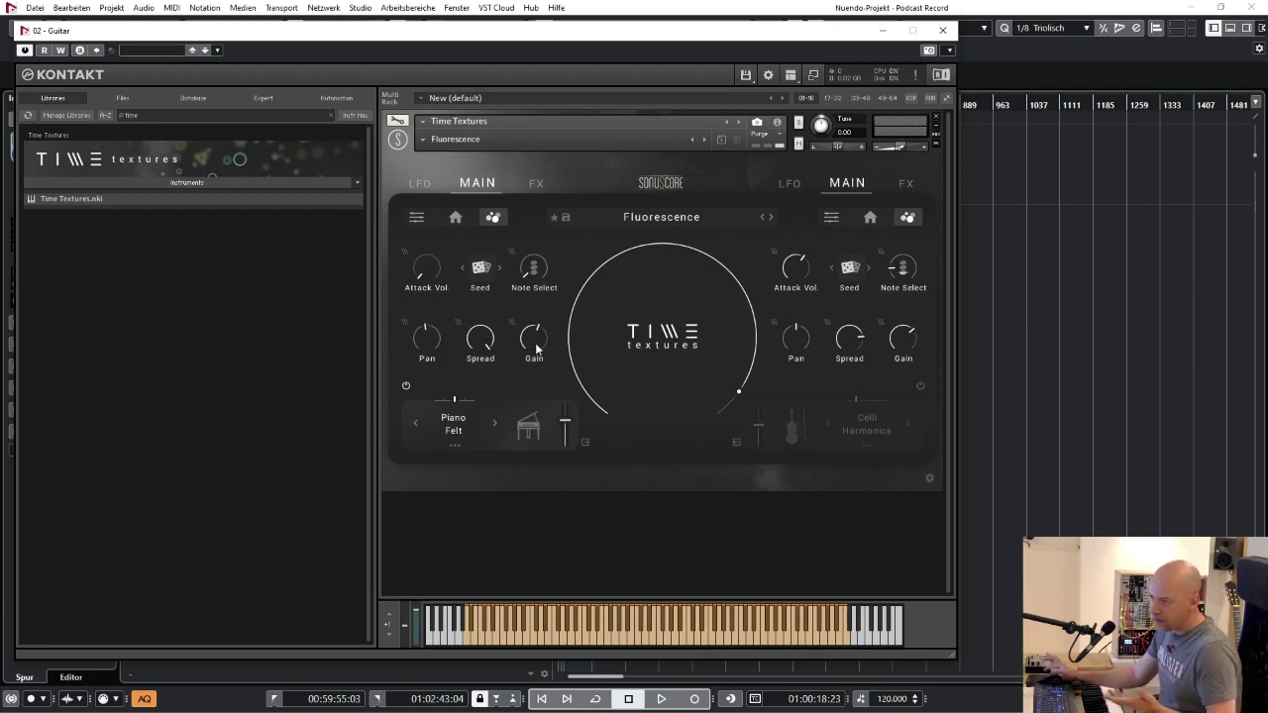
click(535, 342)
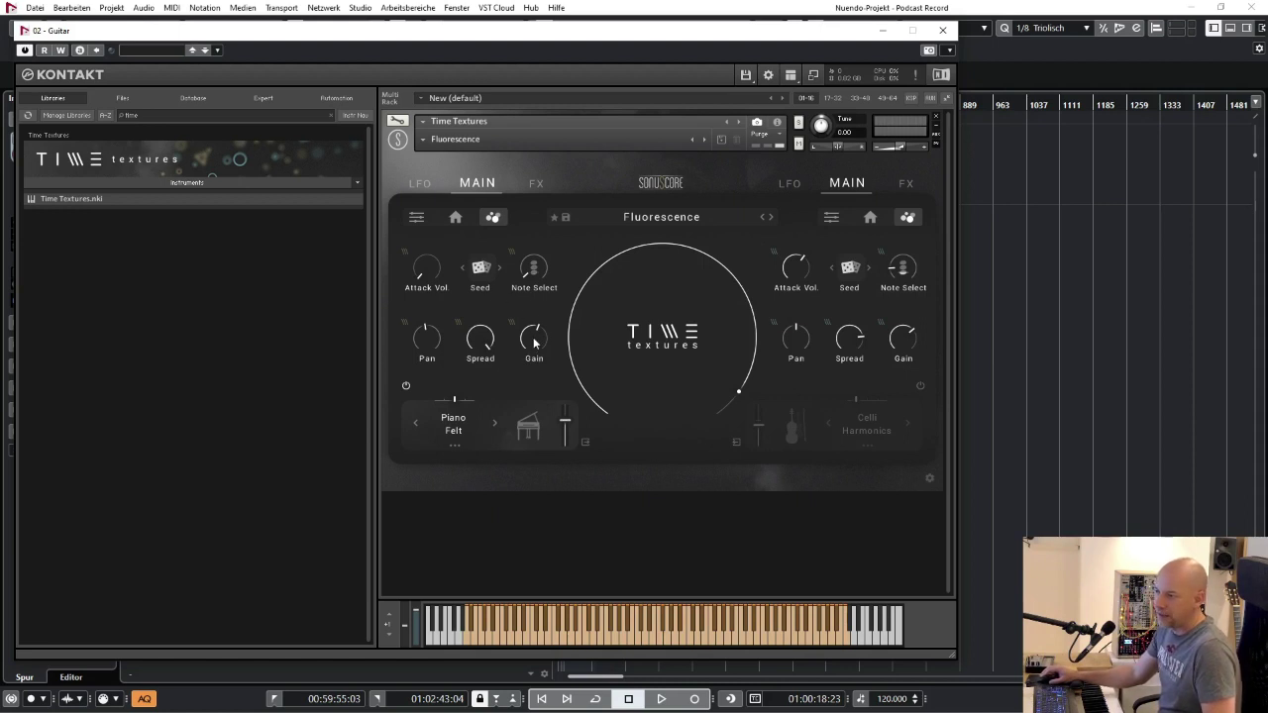
mouse_move(535, 342)
mouse_down()
mouse_move(525, 368)
mouse_move(544, 347)
mouse_up()
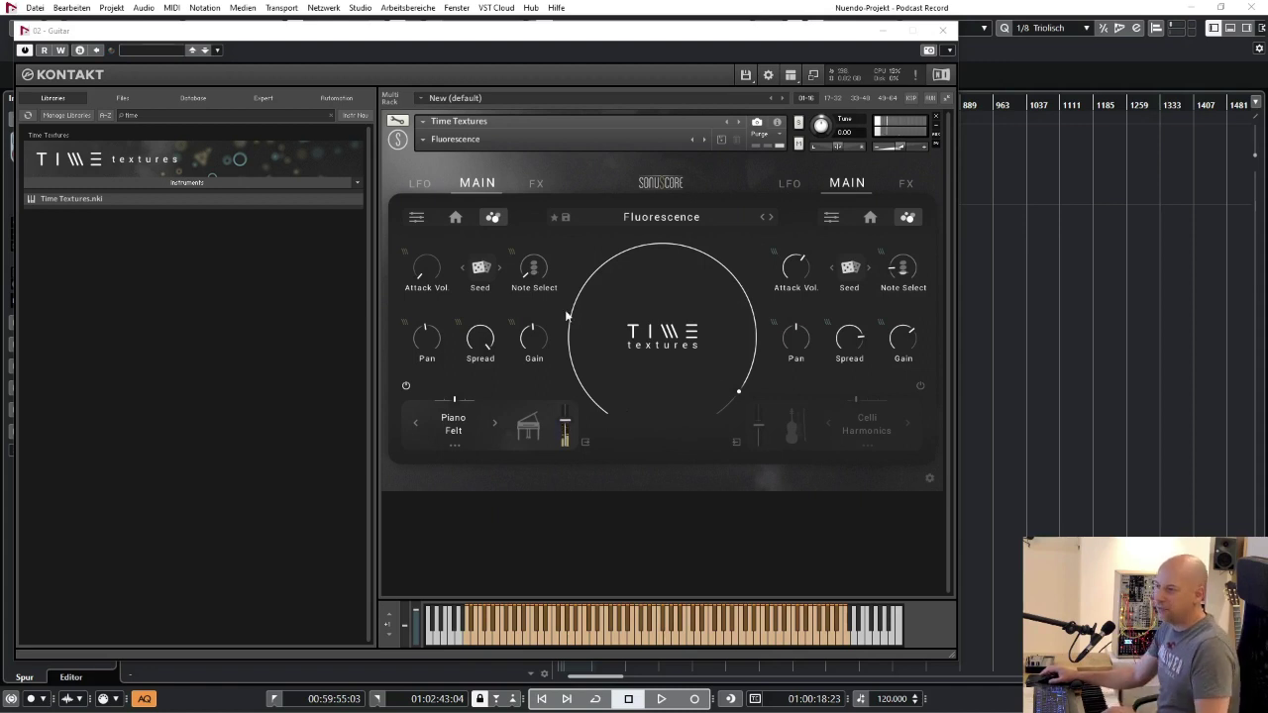
- Show the Send FX and FX Rack controls of both the Piano Felt and Celli Harmonics layers
click(536, 184)
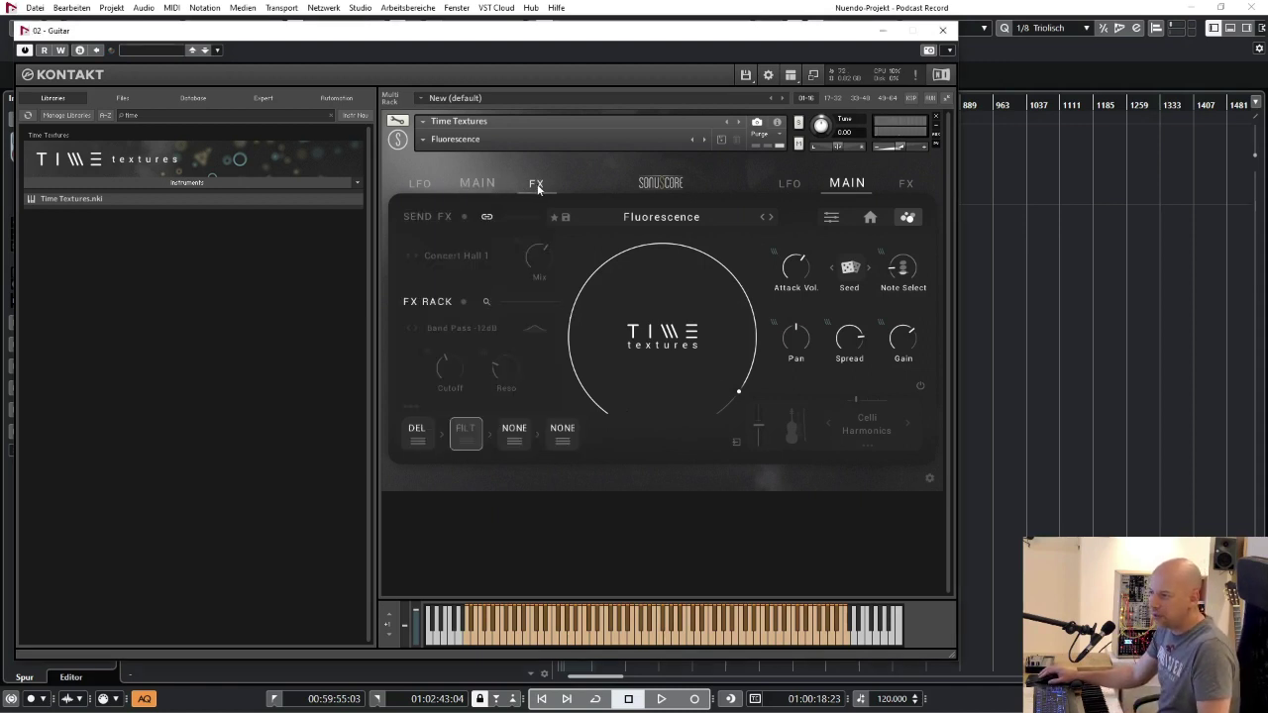
click(478, 184)
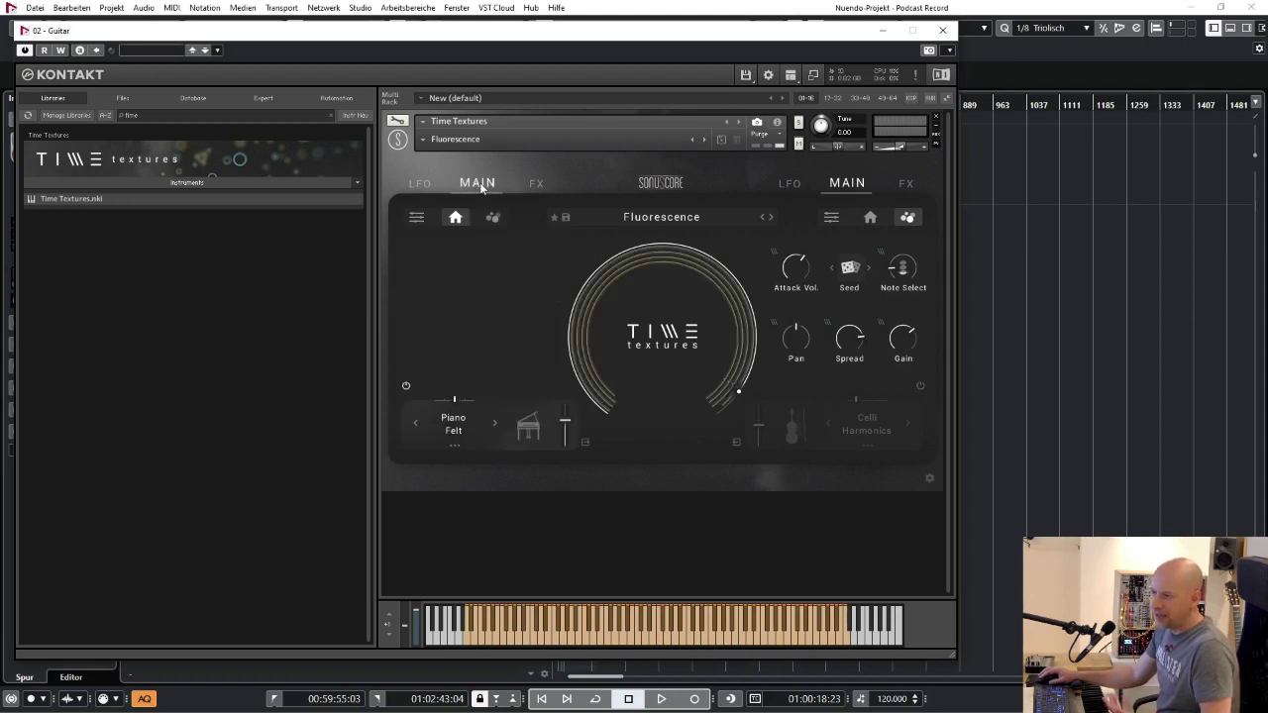
click(533, 183)
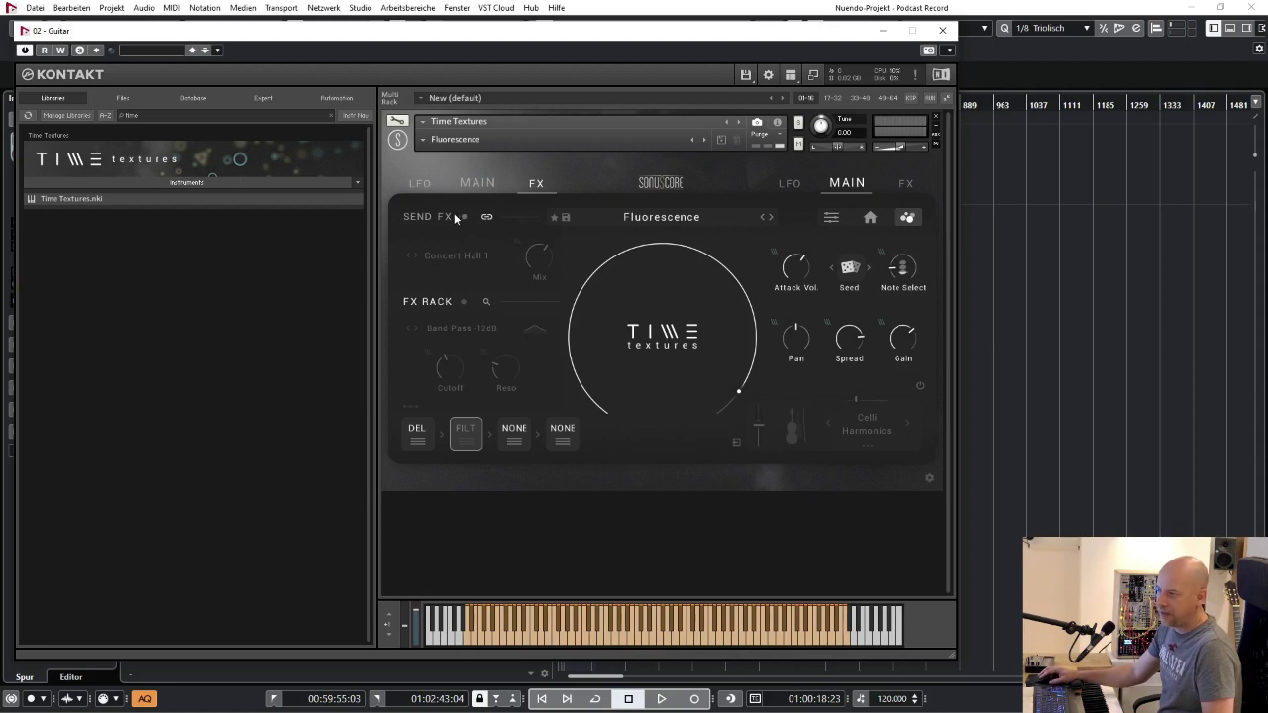
click(913, 184)
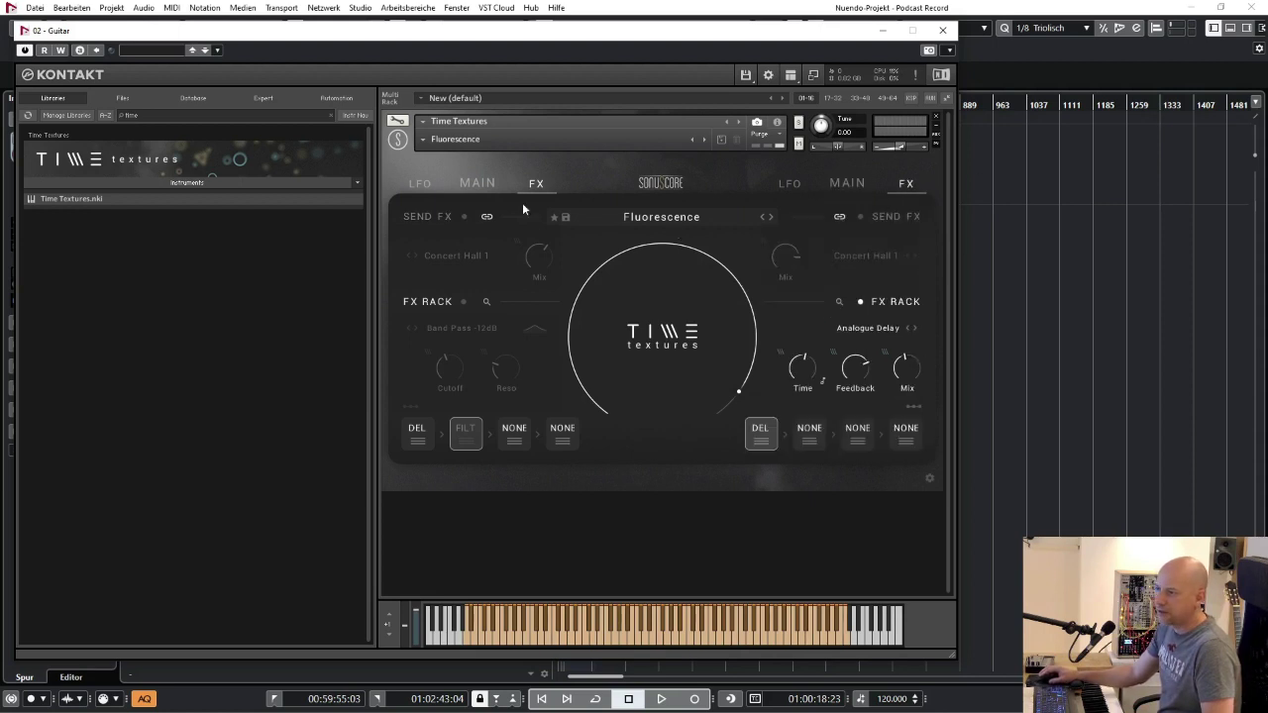
- Switch on the Piano Felt layer's Send FX with the Reversed reverb and compare its Mix at minimum and high levels
click(465, 217)
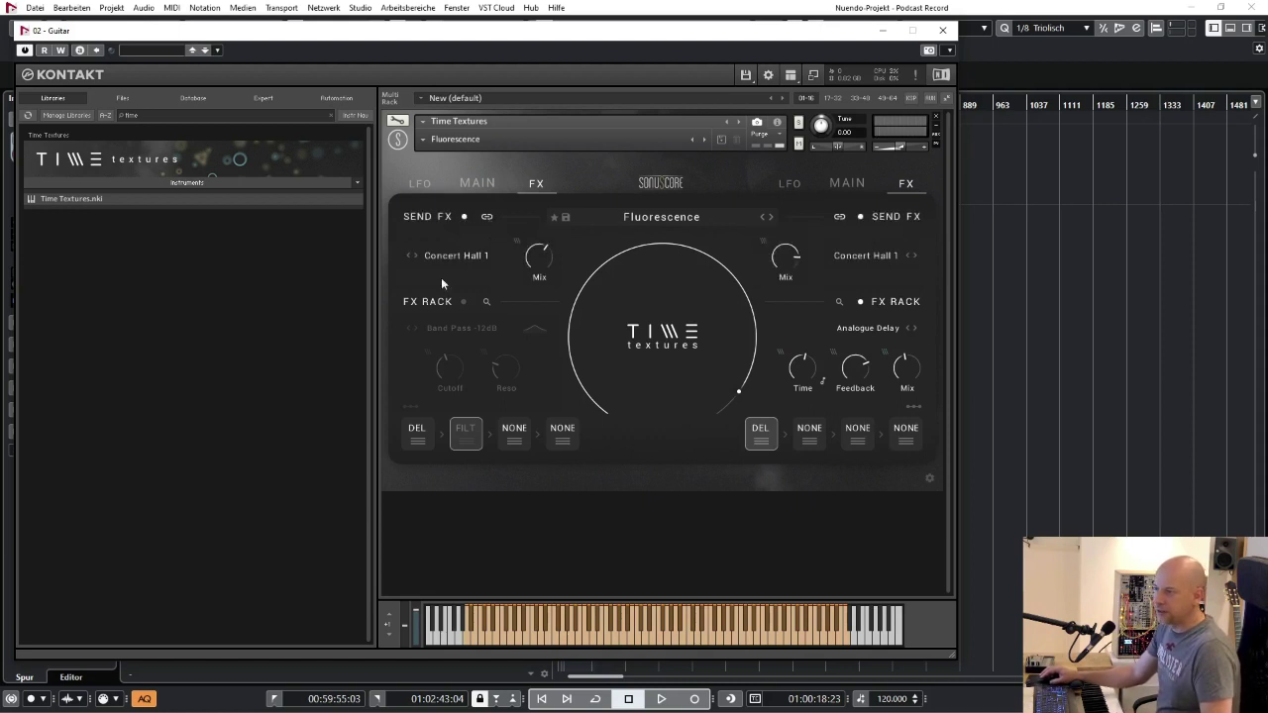
click(484, 255)
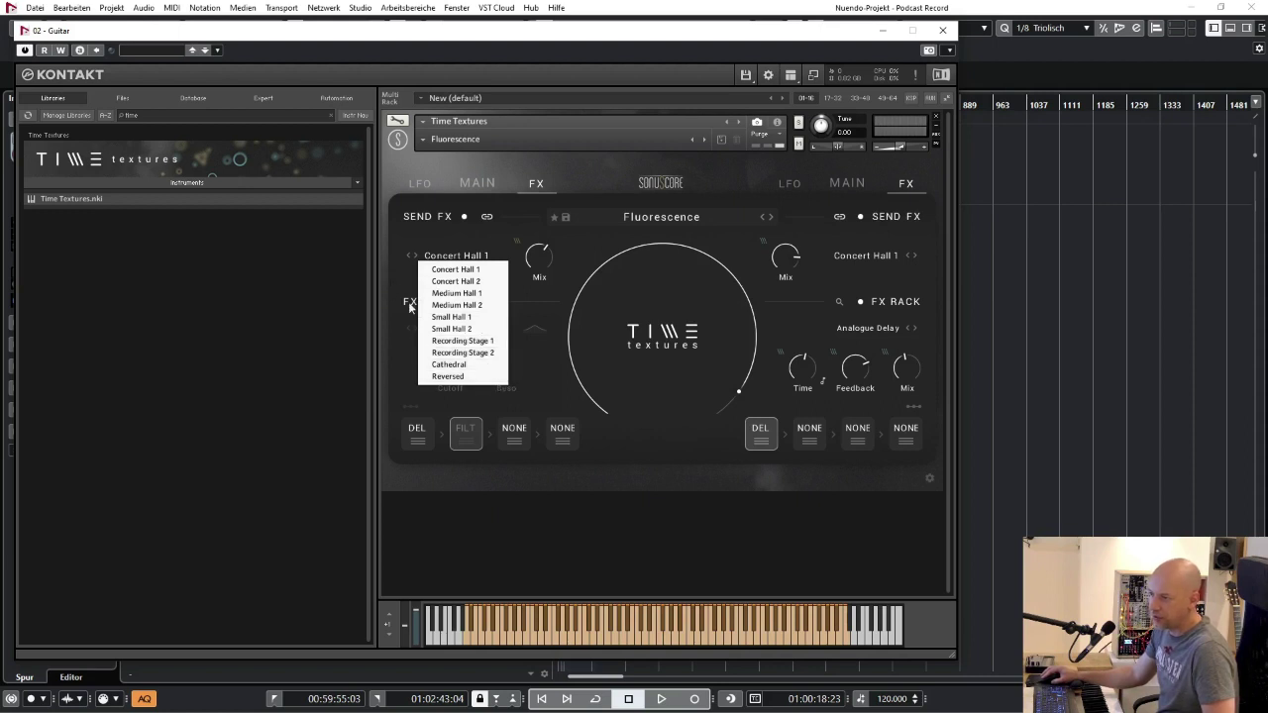
click(448, 377)
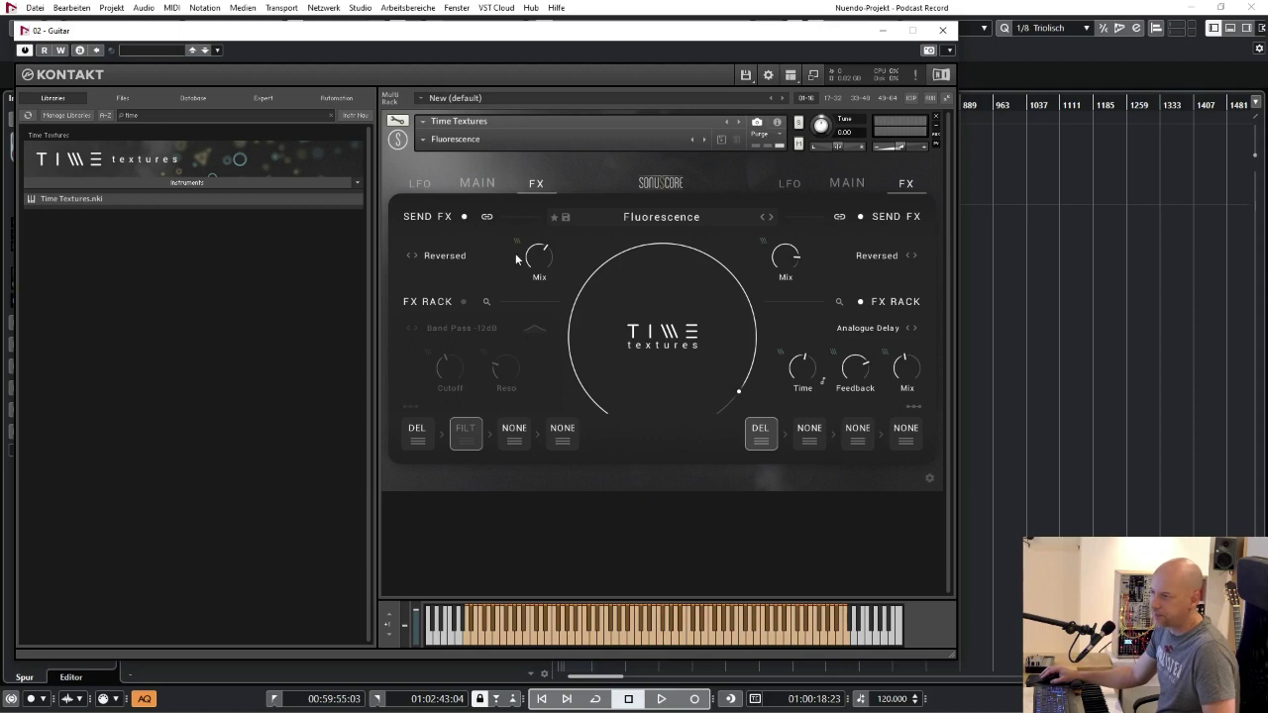
drag(539, 255, 560, 236)
drag(550, 324, 551, 324)
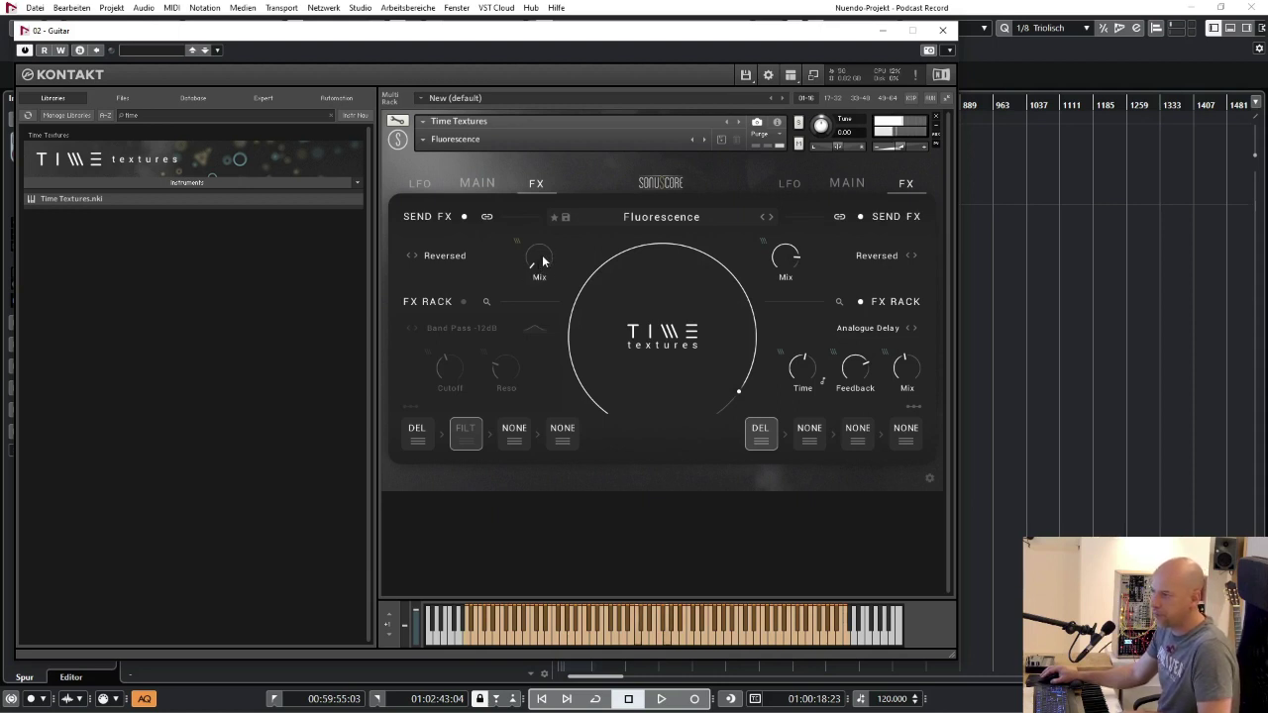
drag(542, 255, 567, 173)
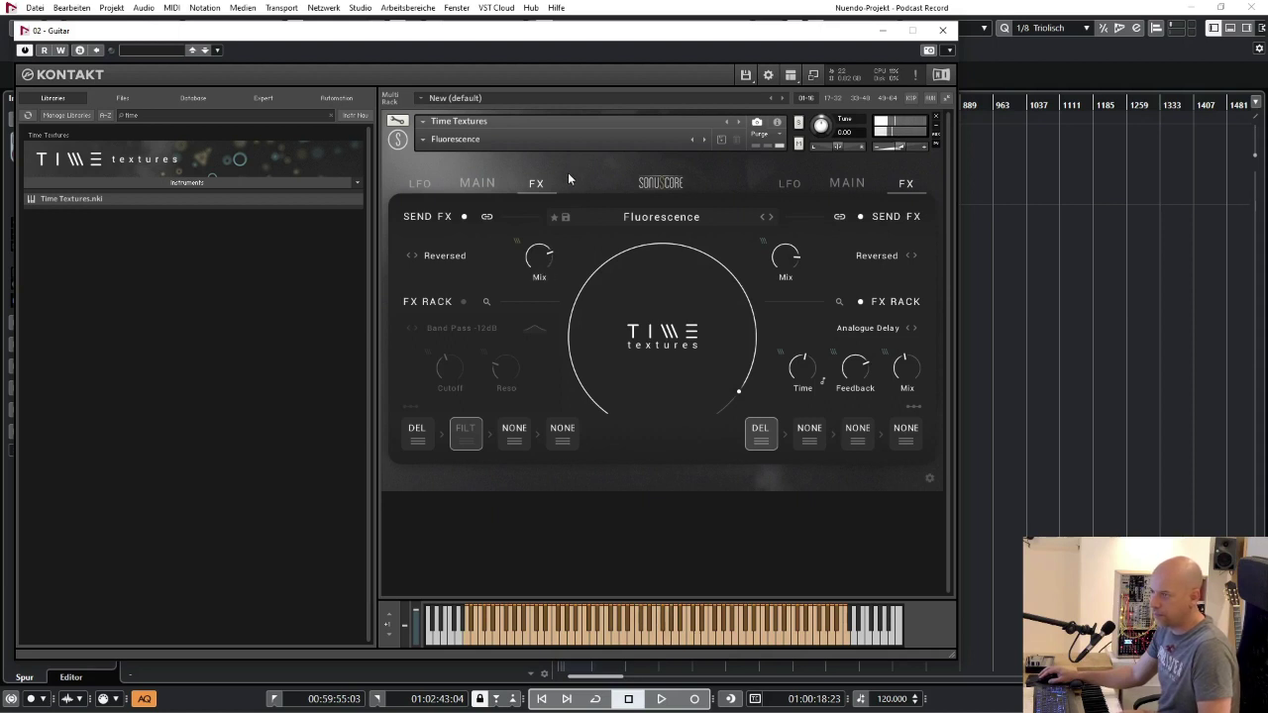
- Change the Send FX reverb to Cathedral and compare low and high Mix levels, leaving the Mix high
click(444, 255)
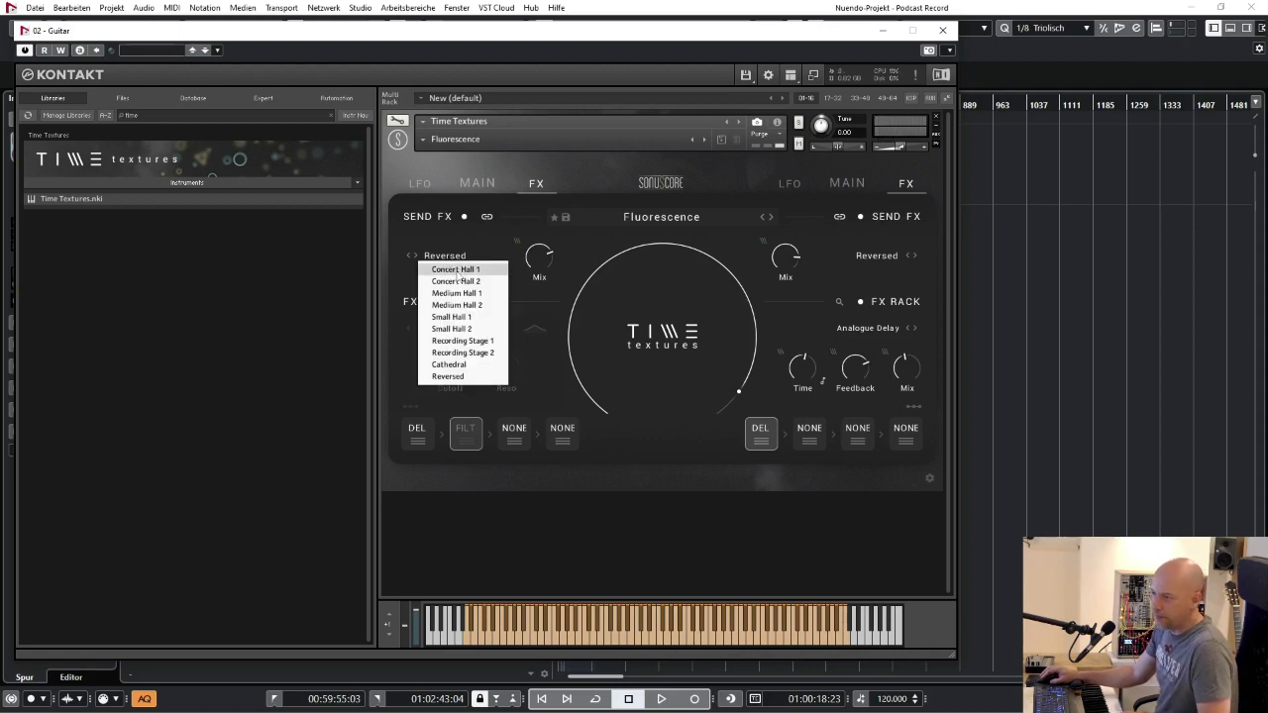
click(449, 365)
drag(538, 256, 553, 319)
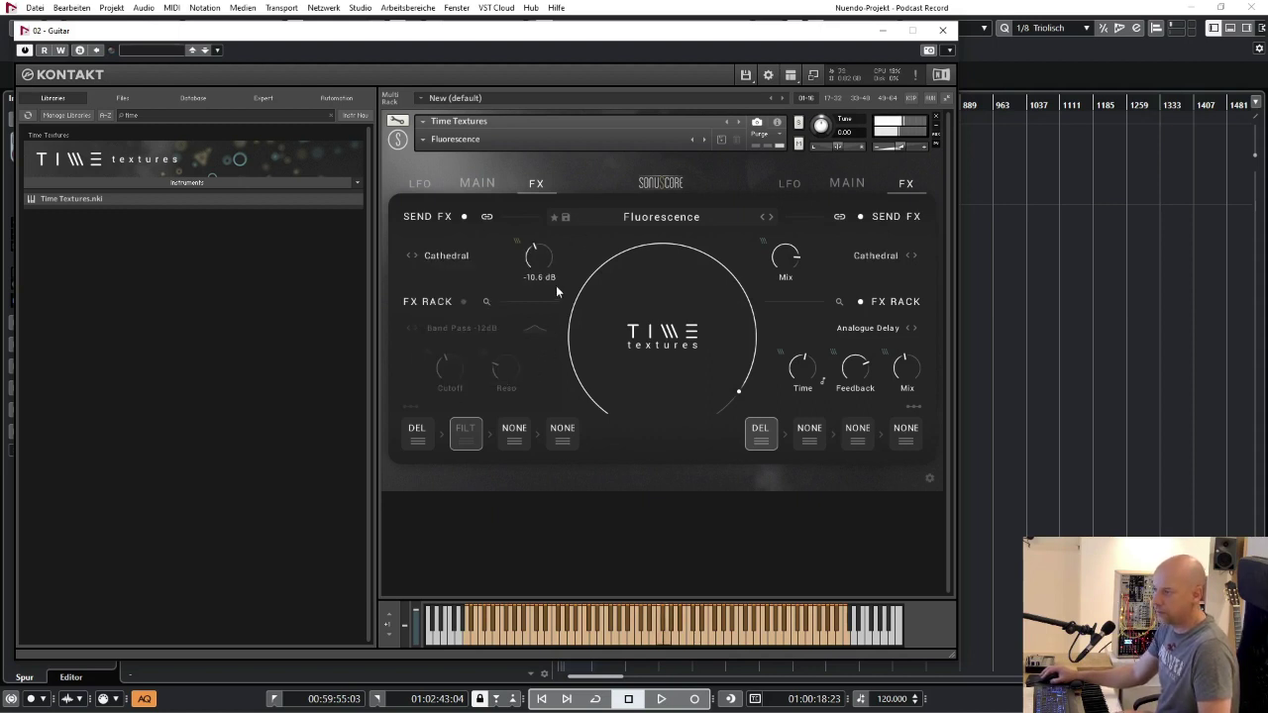
drag(556, 272, 565, 237)
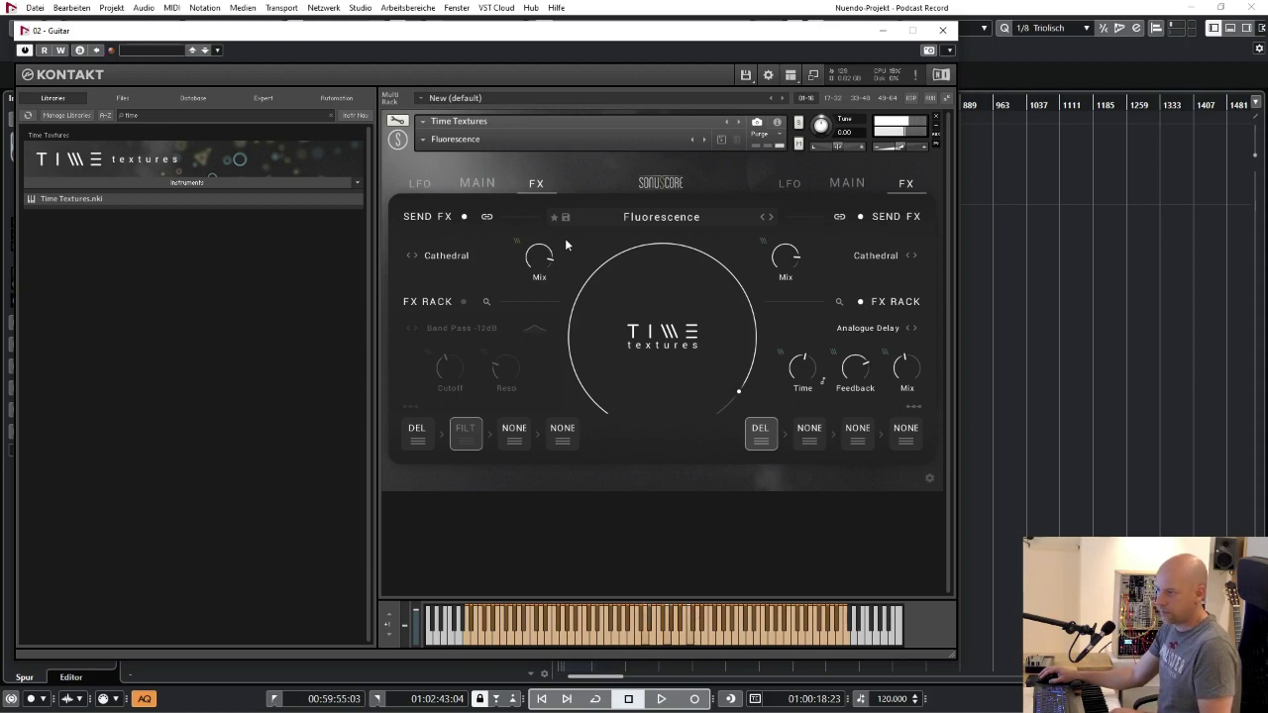
drag(565, 238, 565, 238)
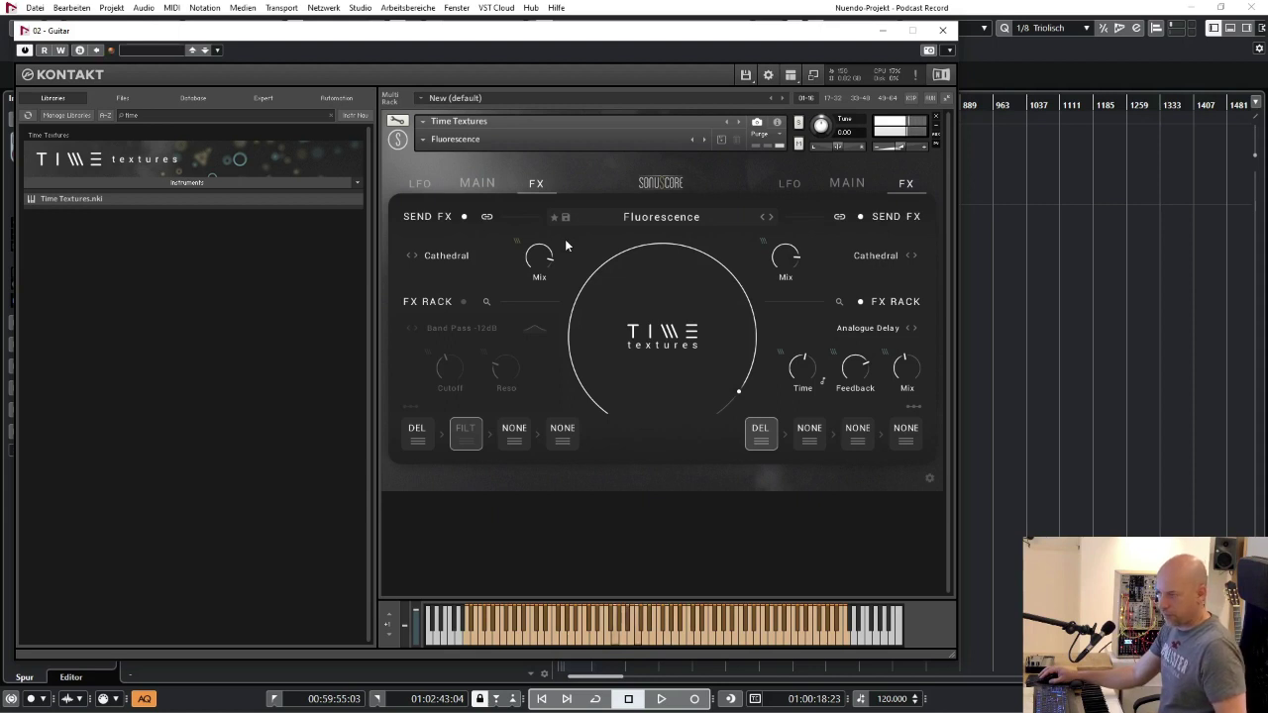
drag(565, 239, 562, 240)
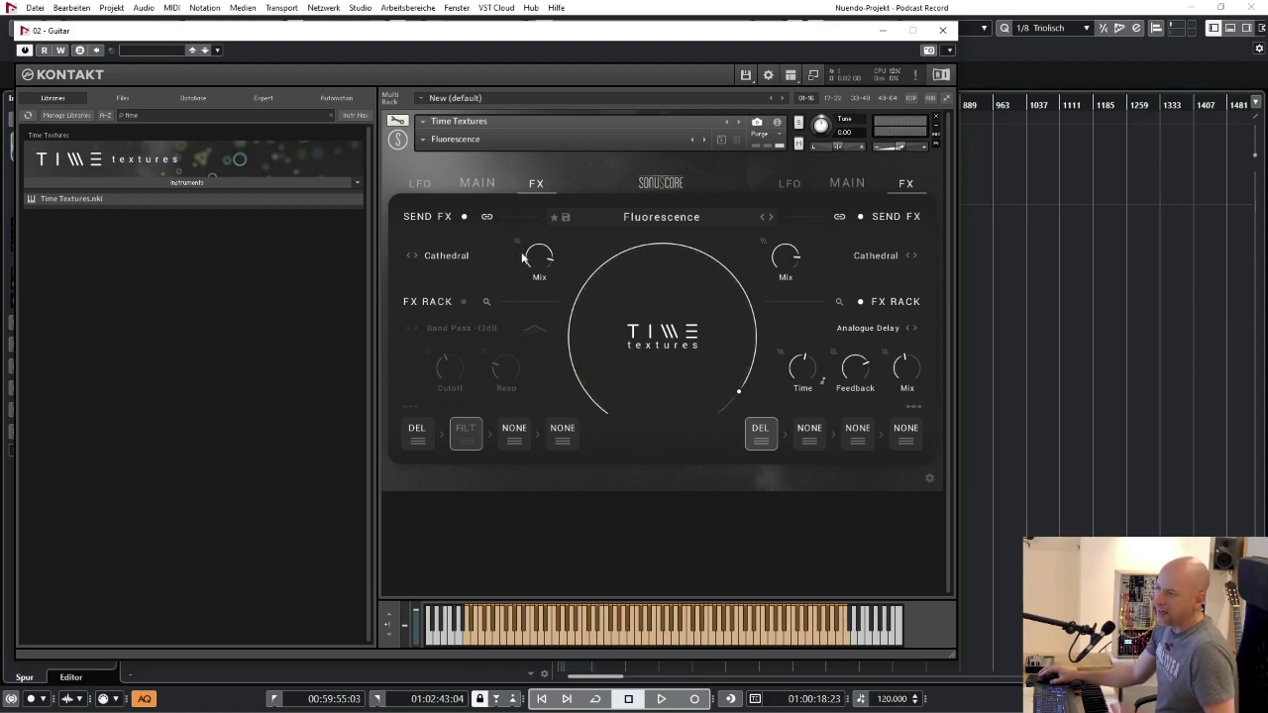
- Check the Mix control's MIDI CC automation option and switch on the Piano Felt layer's FX Rack
right_click(545, 257)
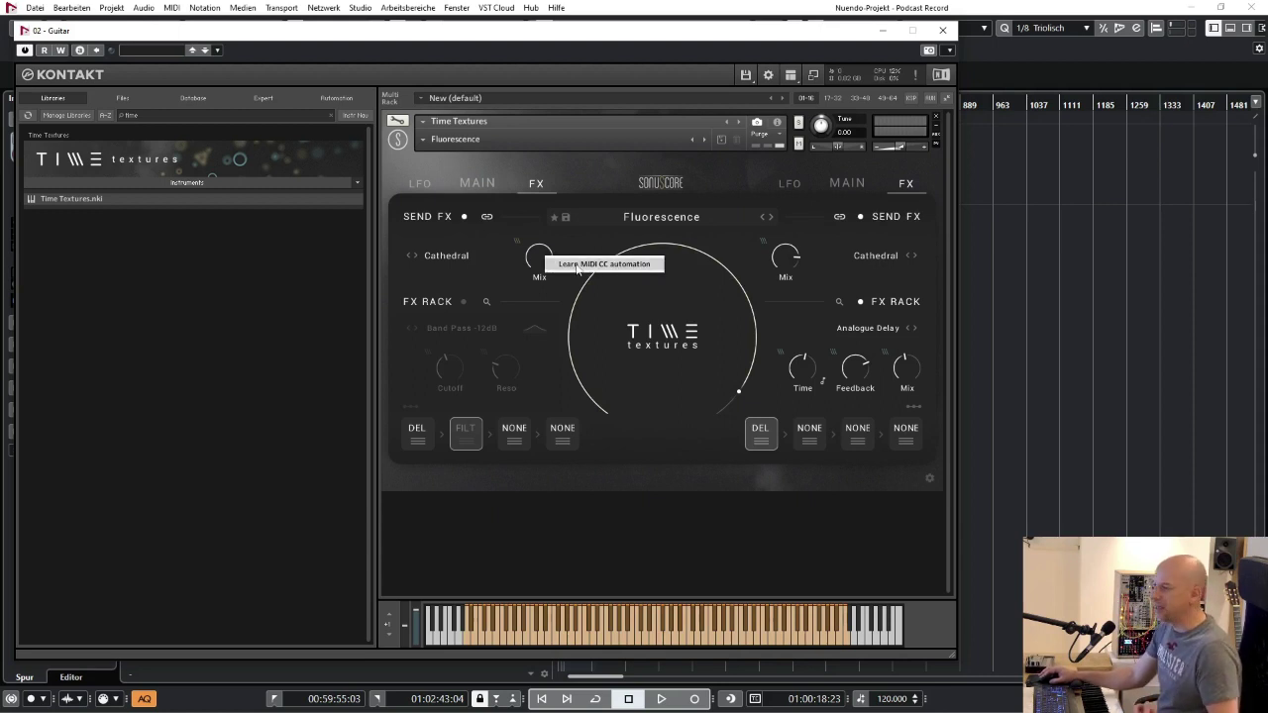
click(611, 240)
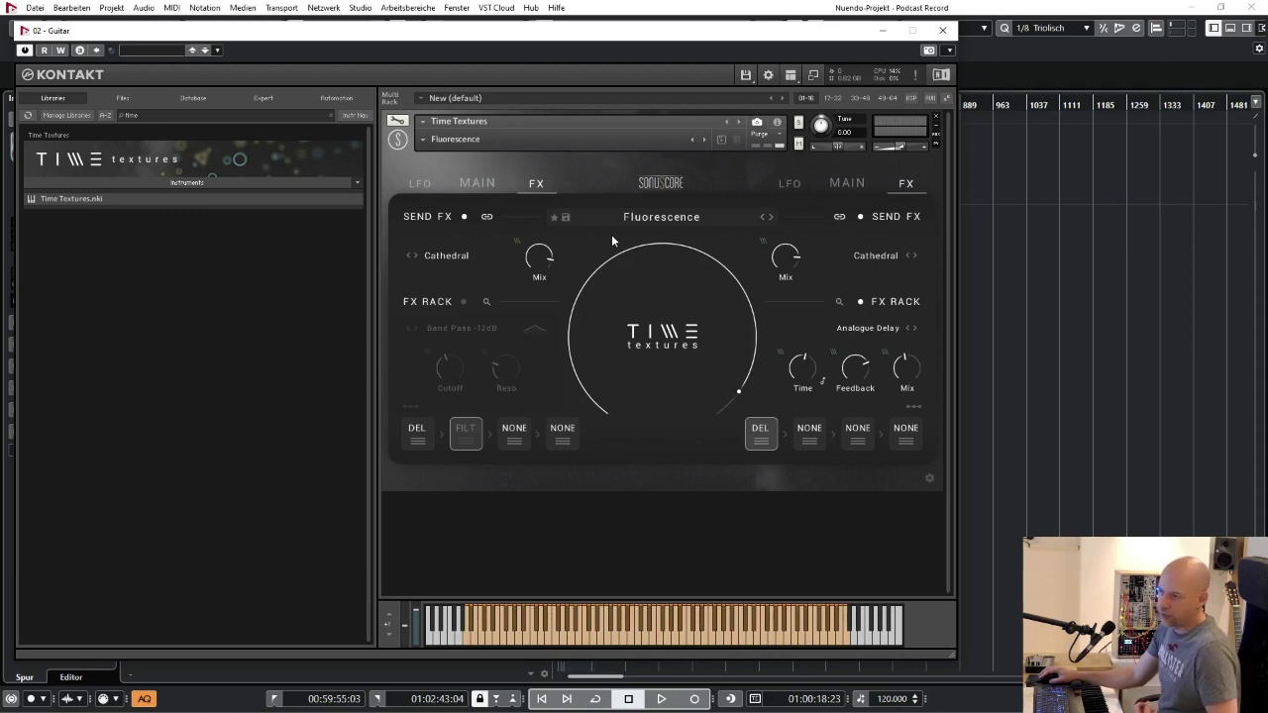
click(464, 301)
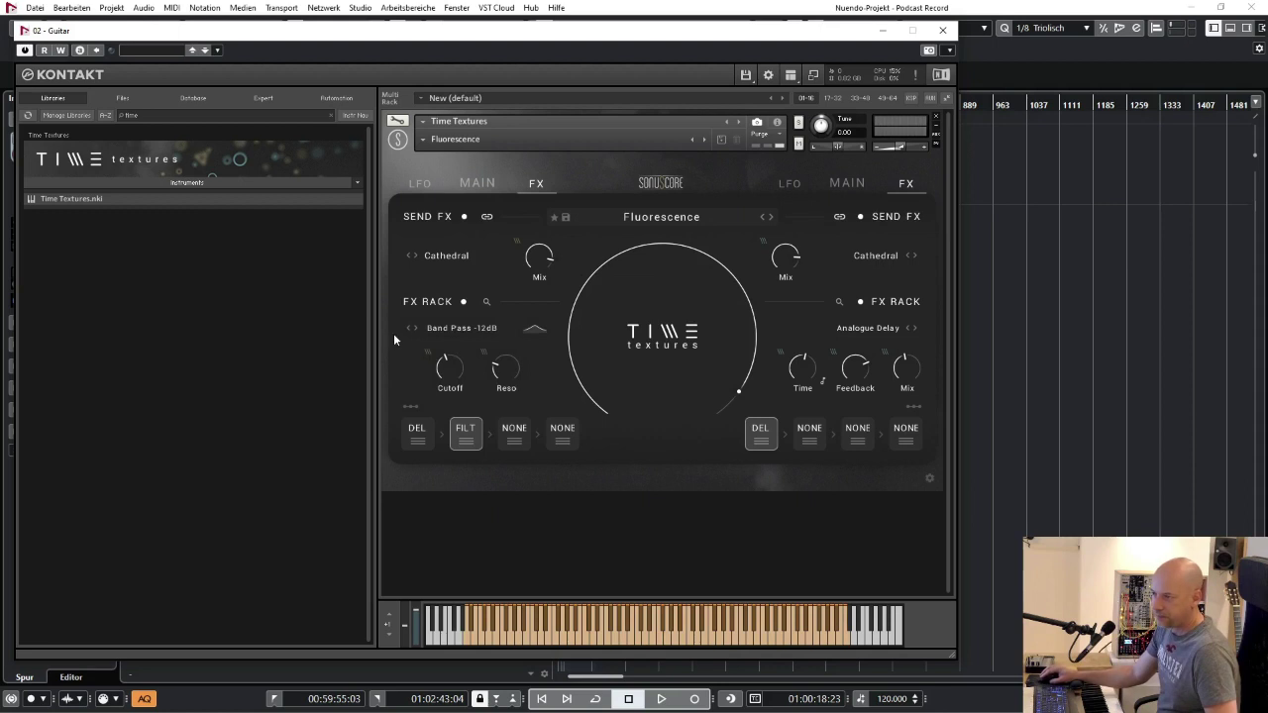
- Add a distortion effect to the empty third slot of the Piano Felt layer's FX Rack
click(514, 440)
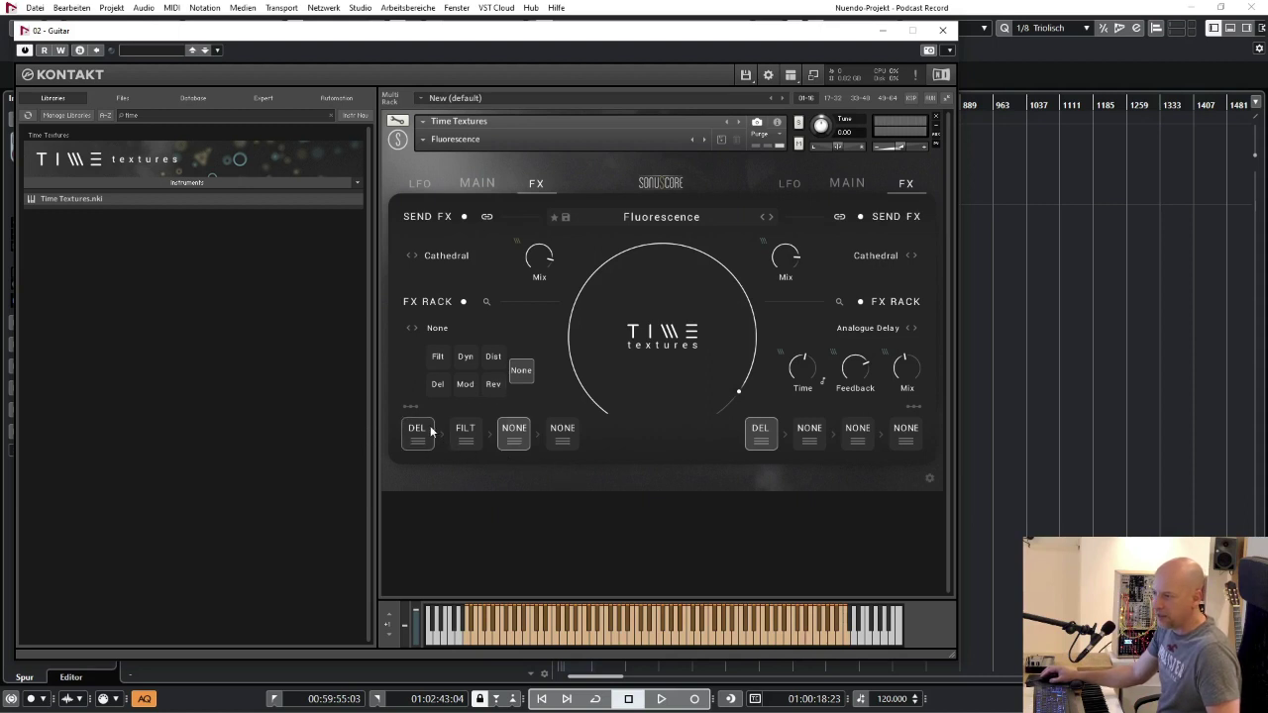
click(465, 436)
click(512, 437)
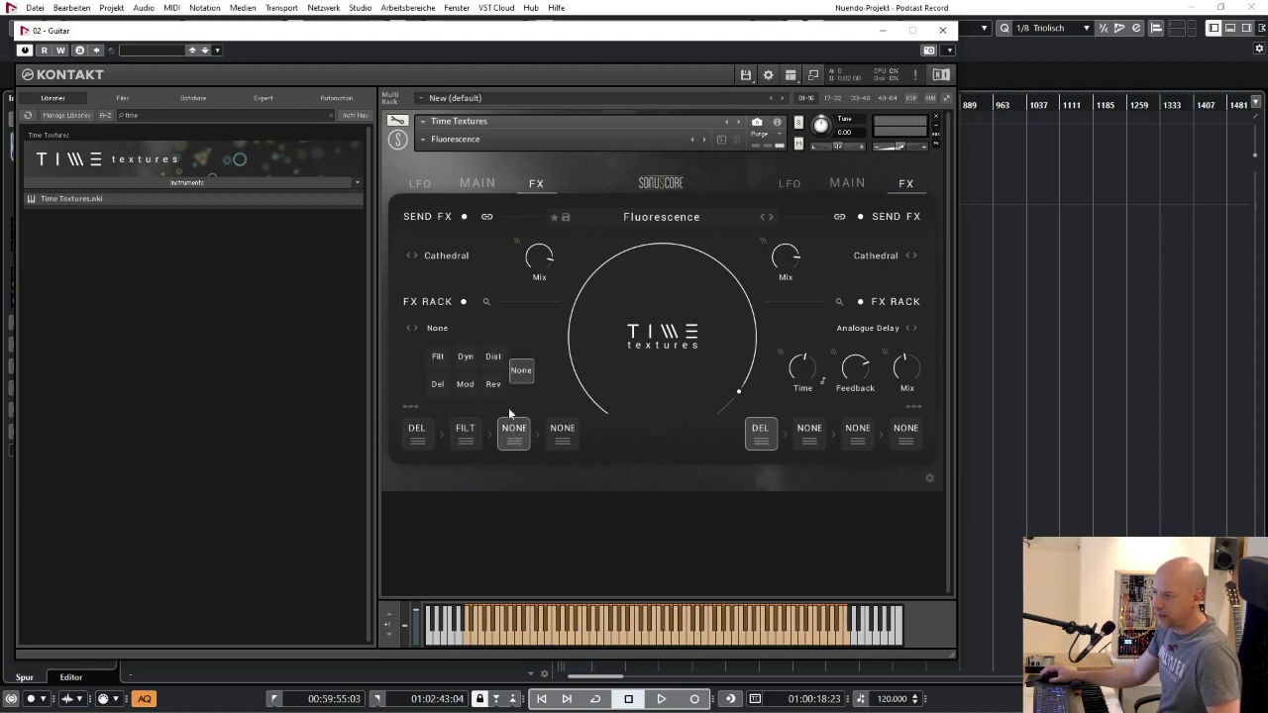
click(495, 356)
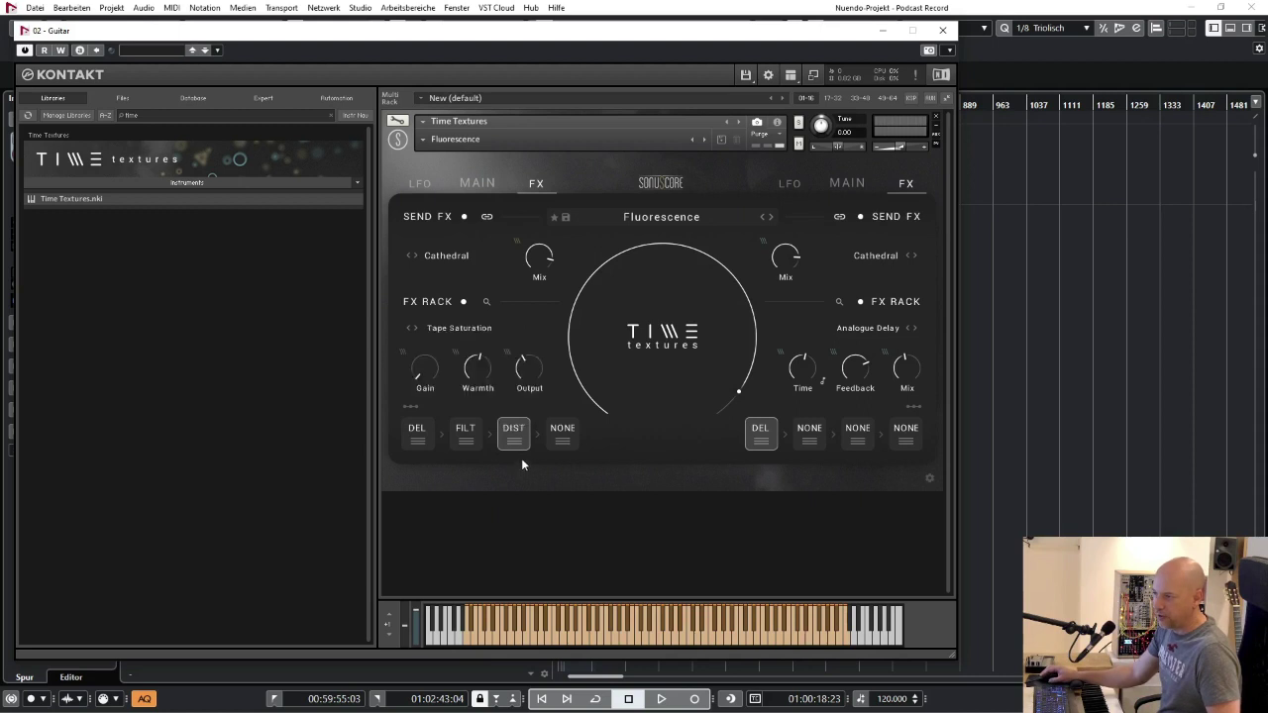
- Add a modulation effect to the fourth FX Rack slot and set its type to Flanger
click(551, 435)
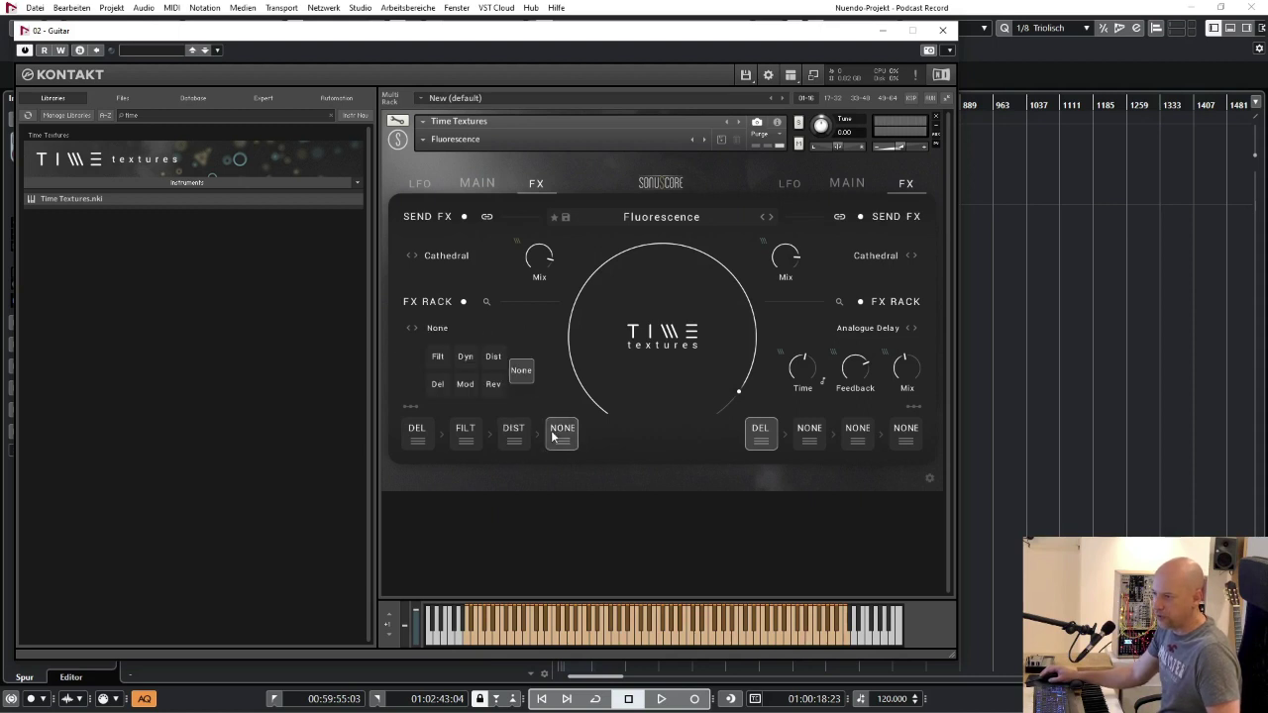
click(466, 384)
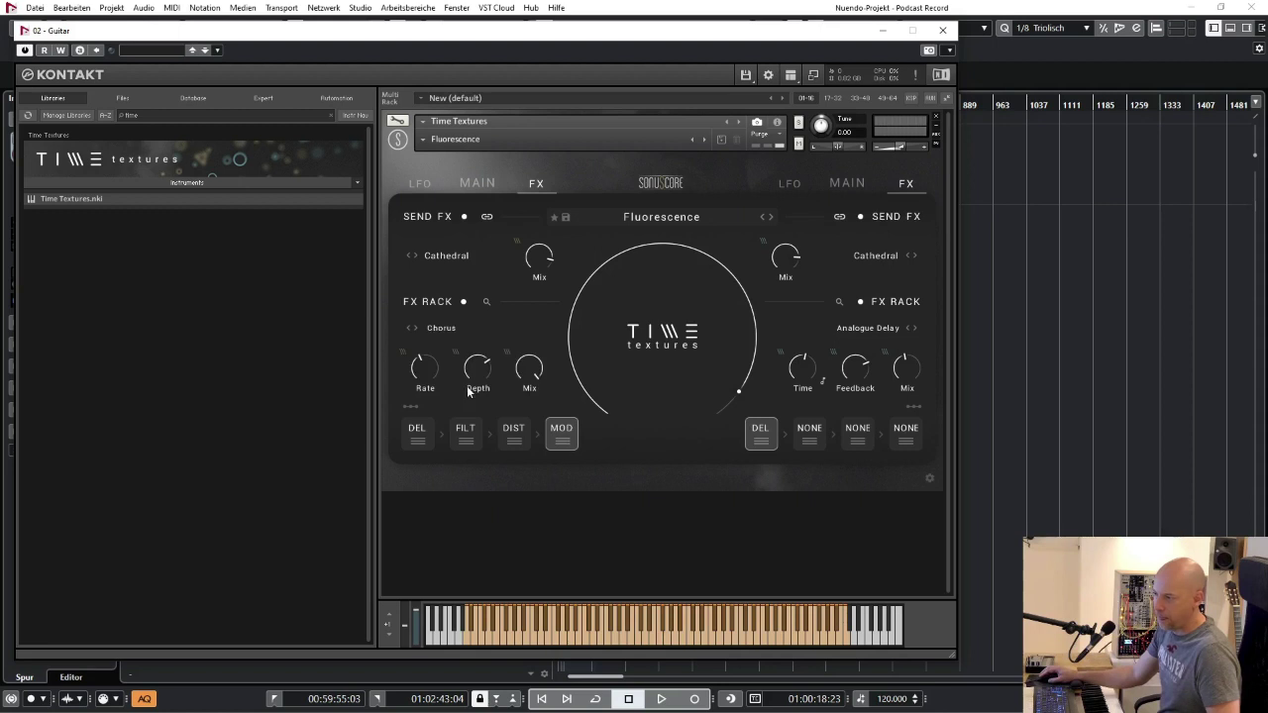
click(437, 329)
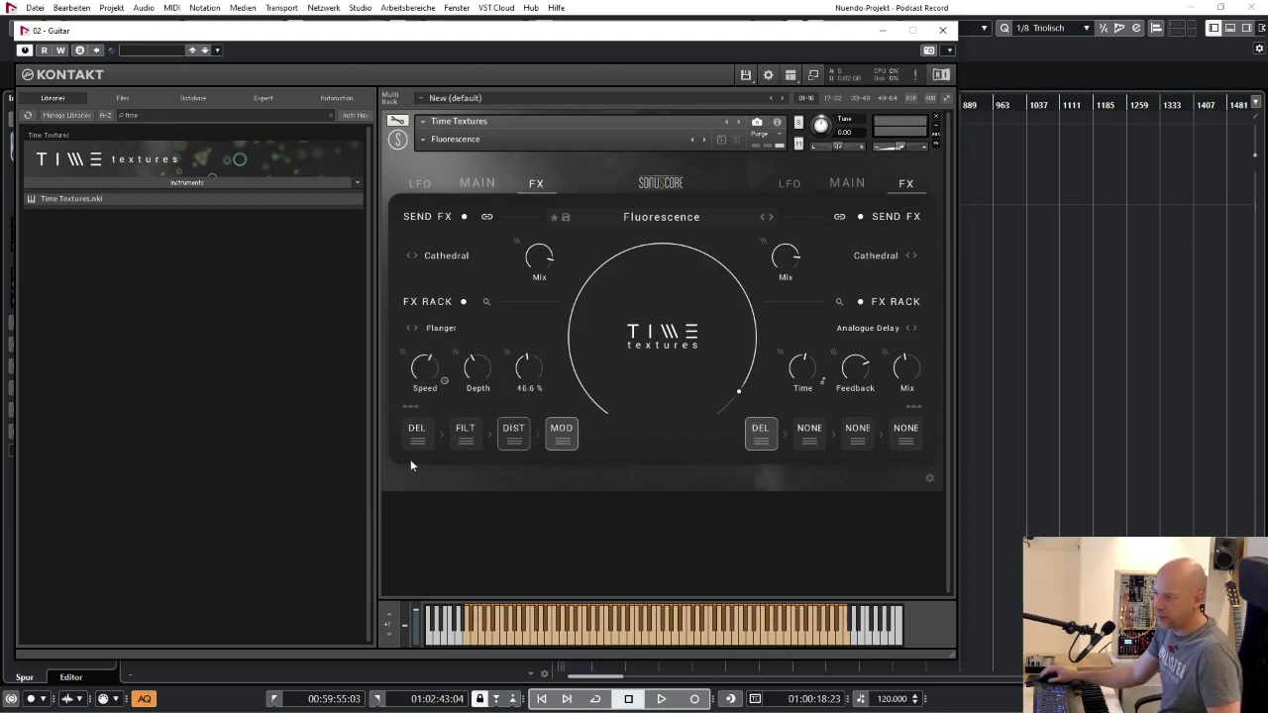
- Lower the first slot's delay Feedback to about 62% and switch its type through Digital Delay, Diffuse Delay and Tape Delay
click(416, 433)
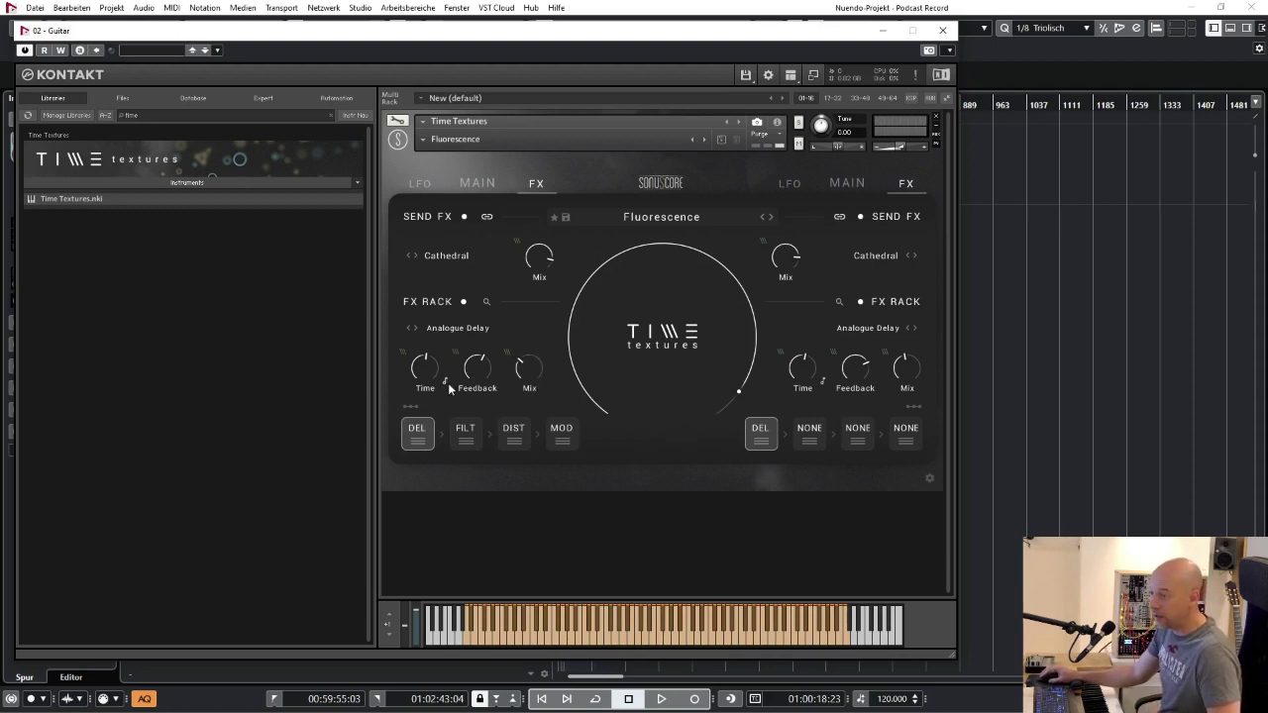
drag(481, 367, 474, 377)
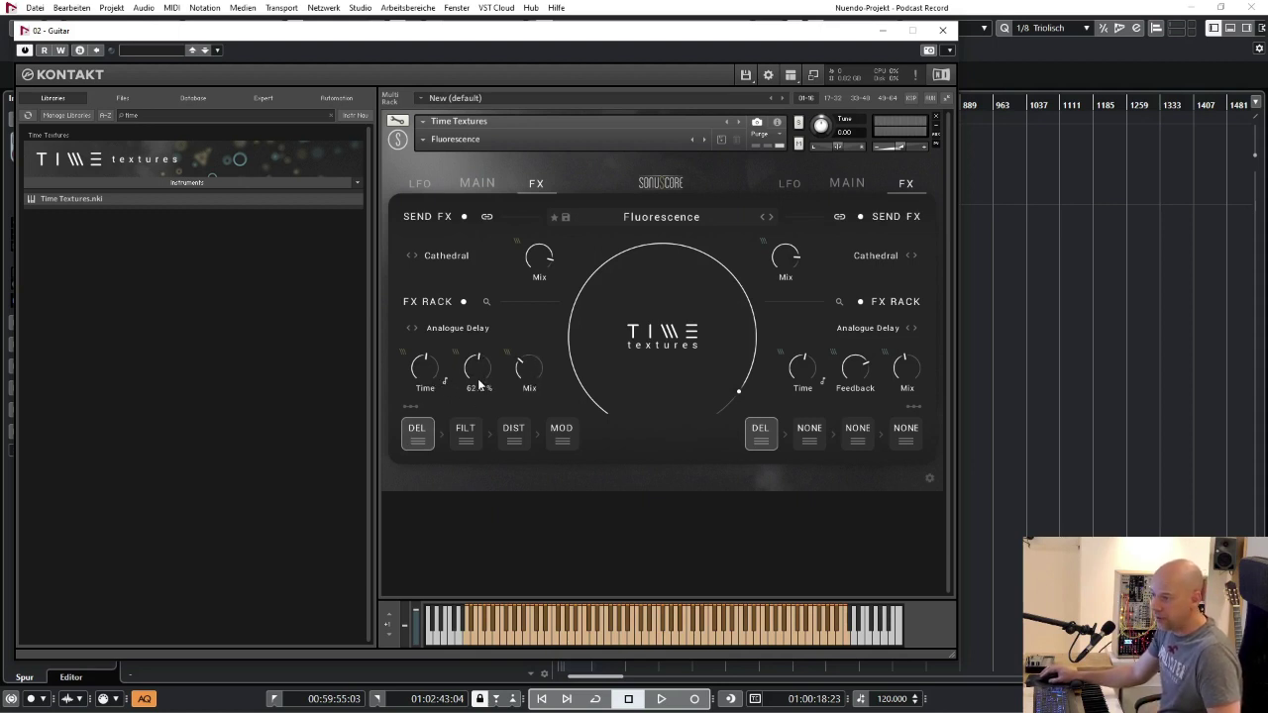
click(468, 328)
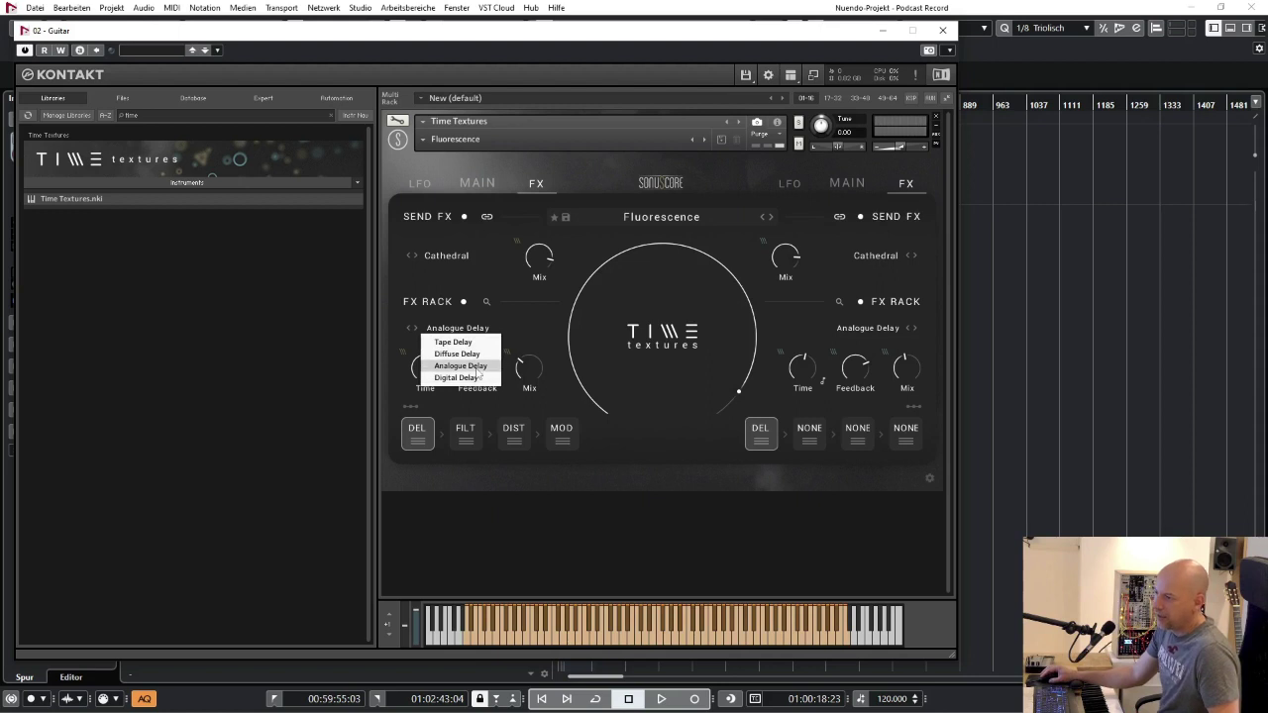
click(458, 377)
click(447, 340)
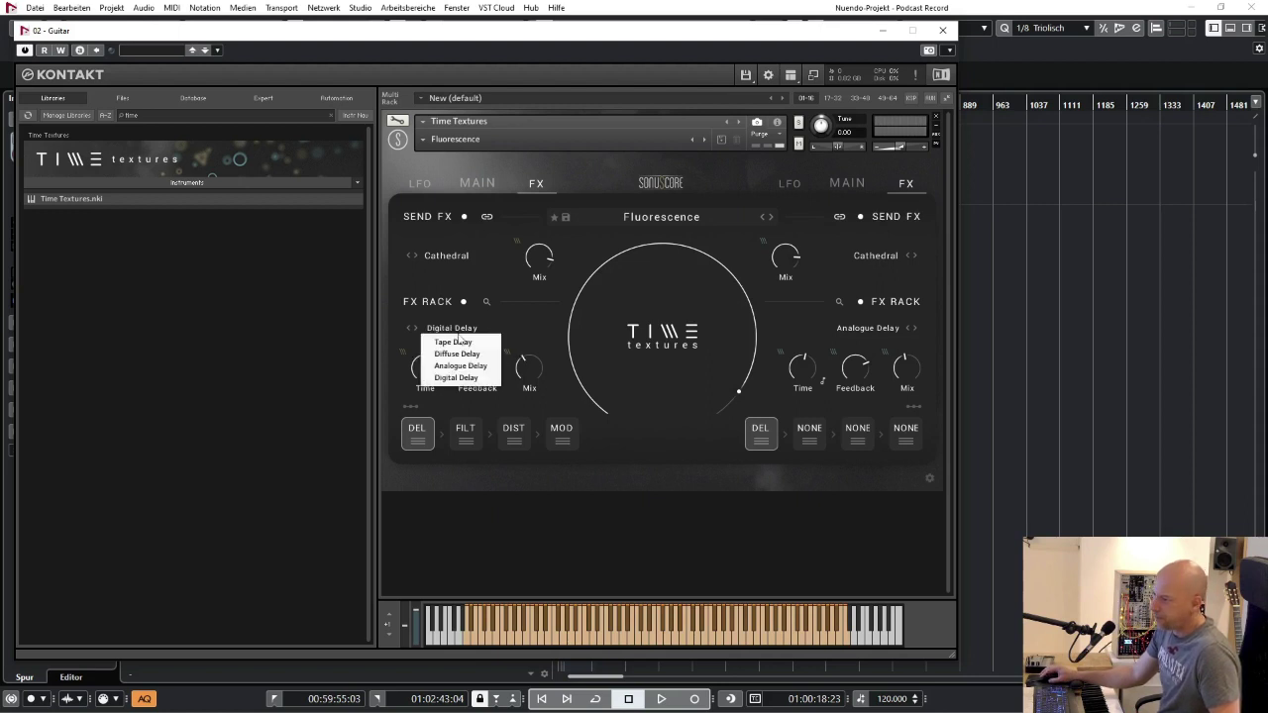
click(472, 354)
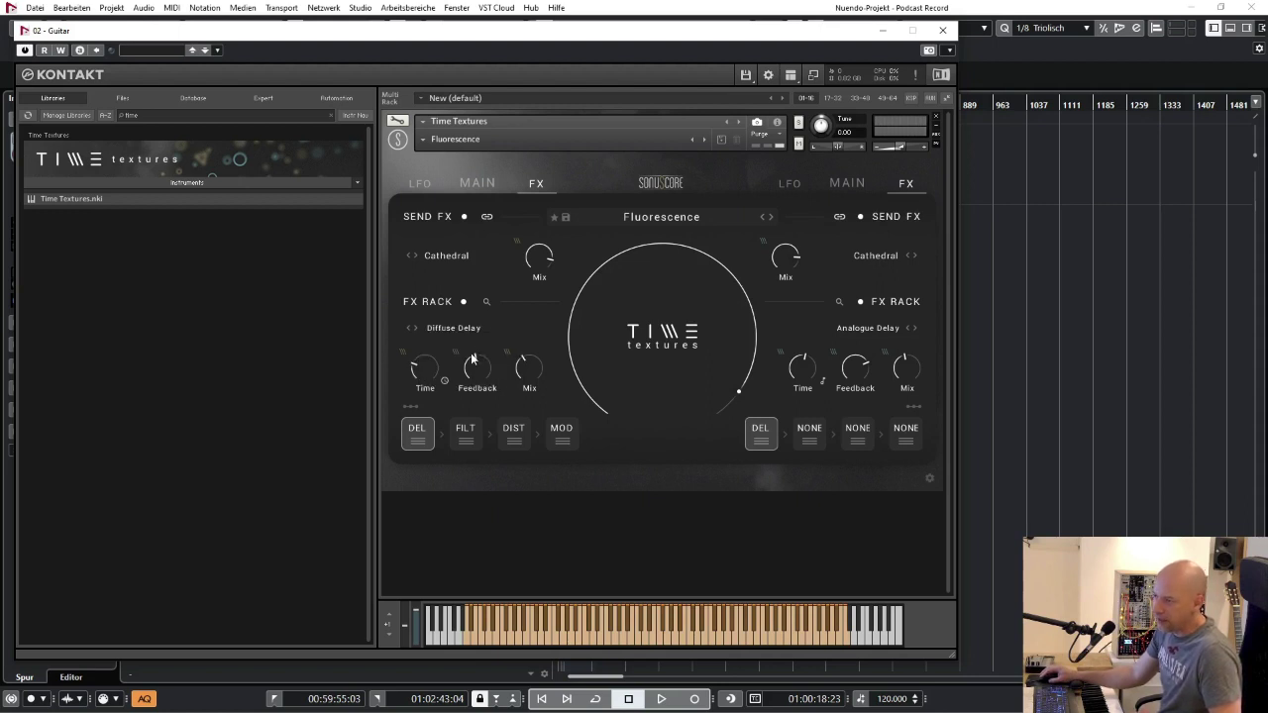
click(477, 330)
click(496, 325)
click(478, 328)
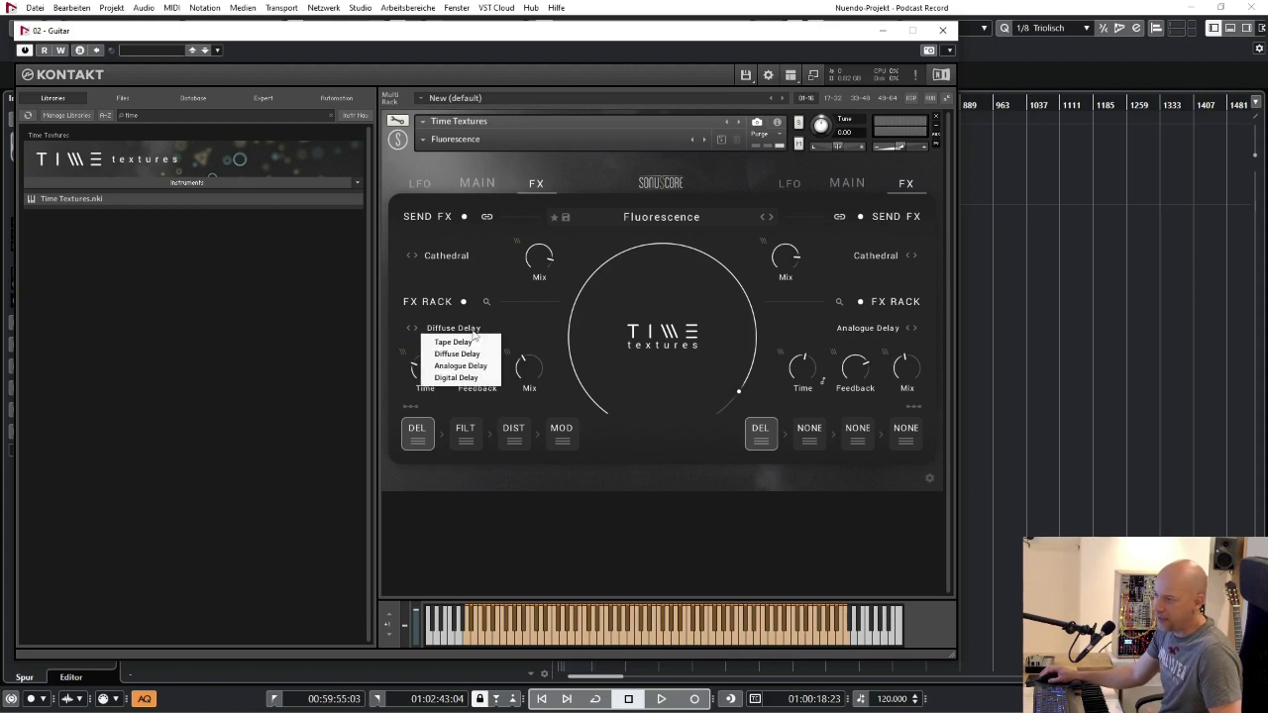
click(456, 338)
- Compare Tape Saturation at 18.7 dB Gain with Tube Saturation in the distortion slot, ending on Tape Saturation
click(468, 436)
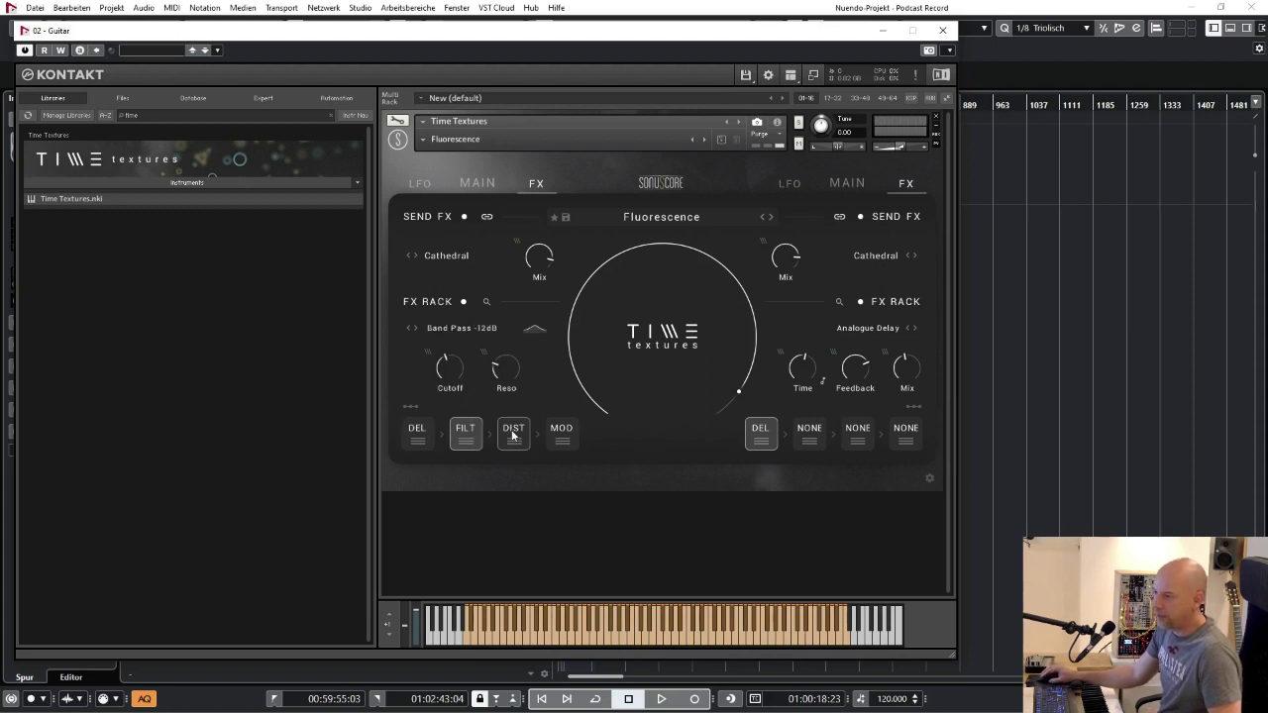
click(513, 431)
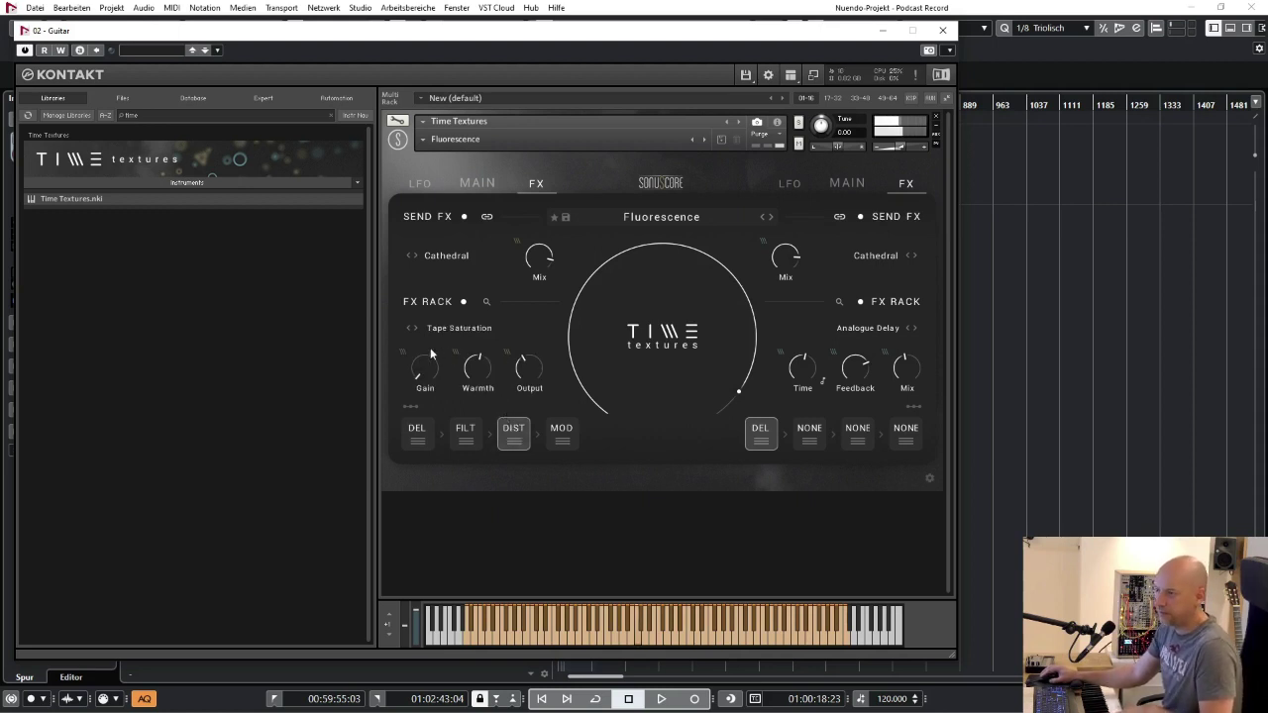
drag(428, 374, 438, 336)
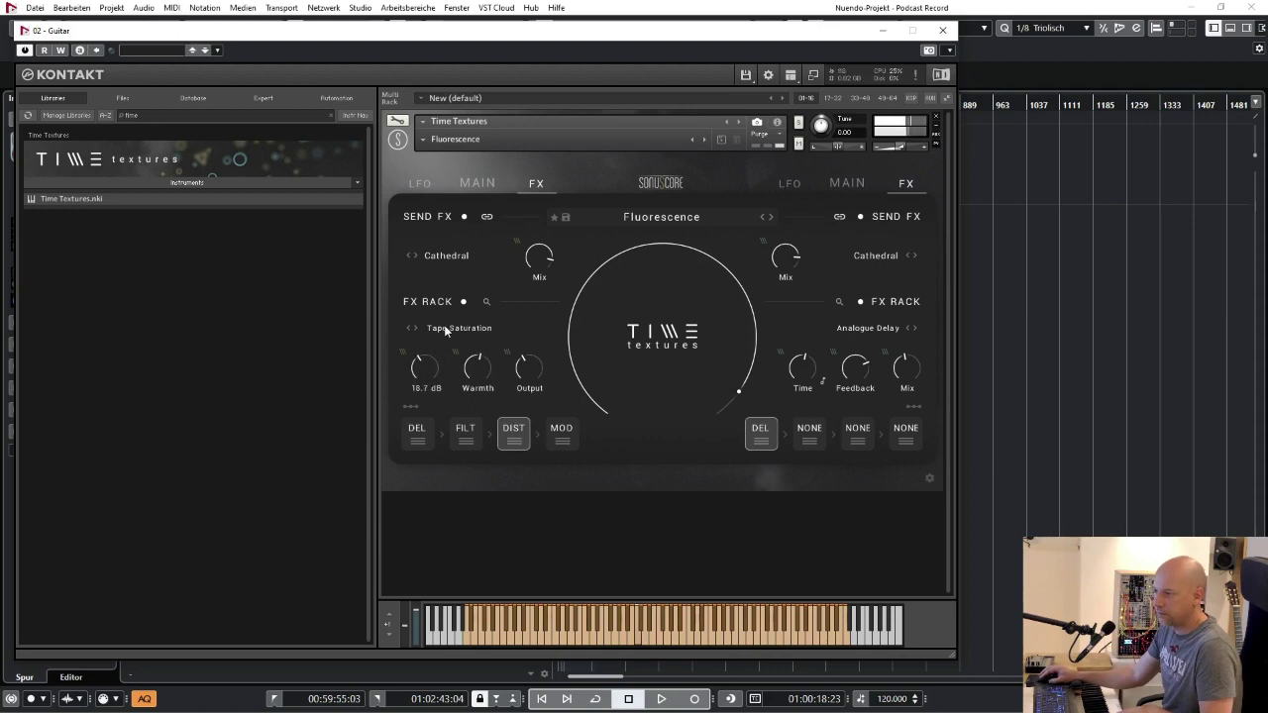
click(453, 328)
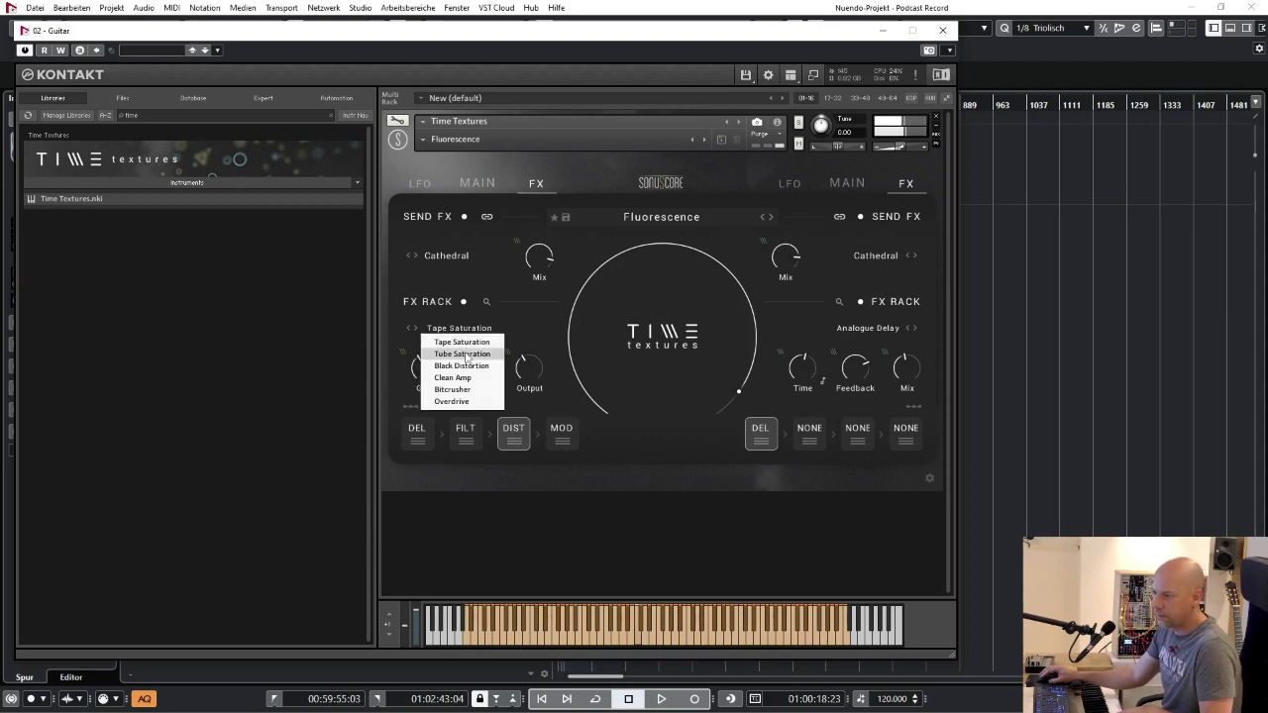
click(465, 355)
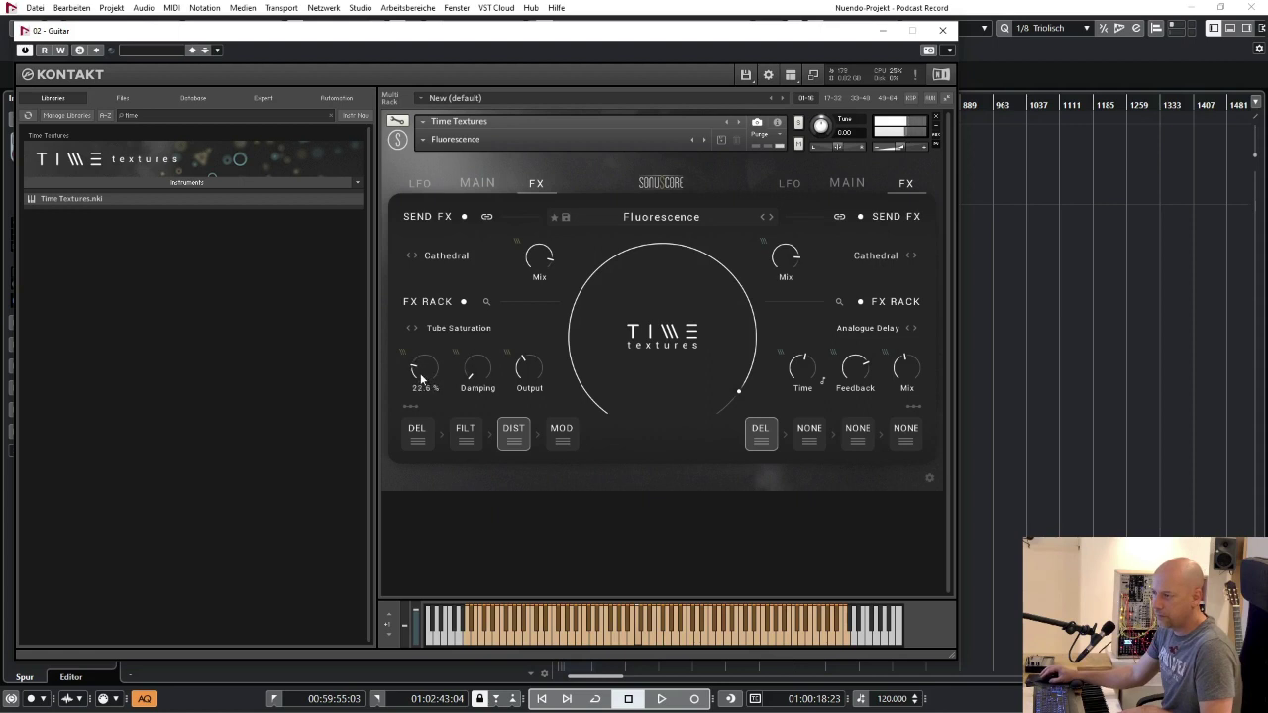
drag(421, 380, 419, 383)
click(457, 331)
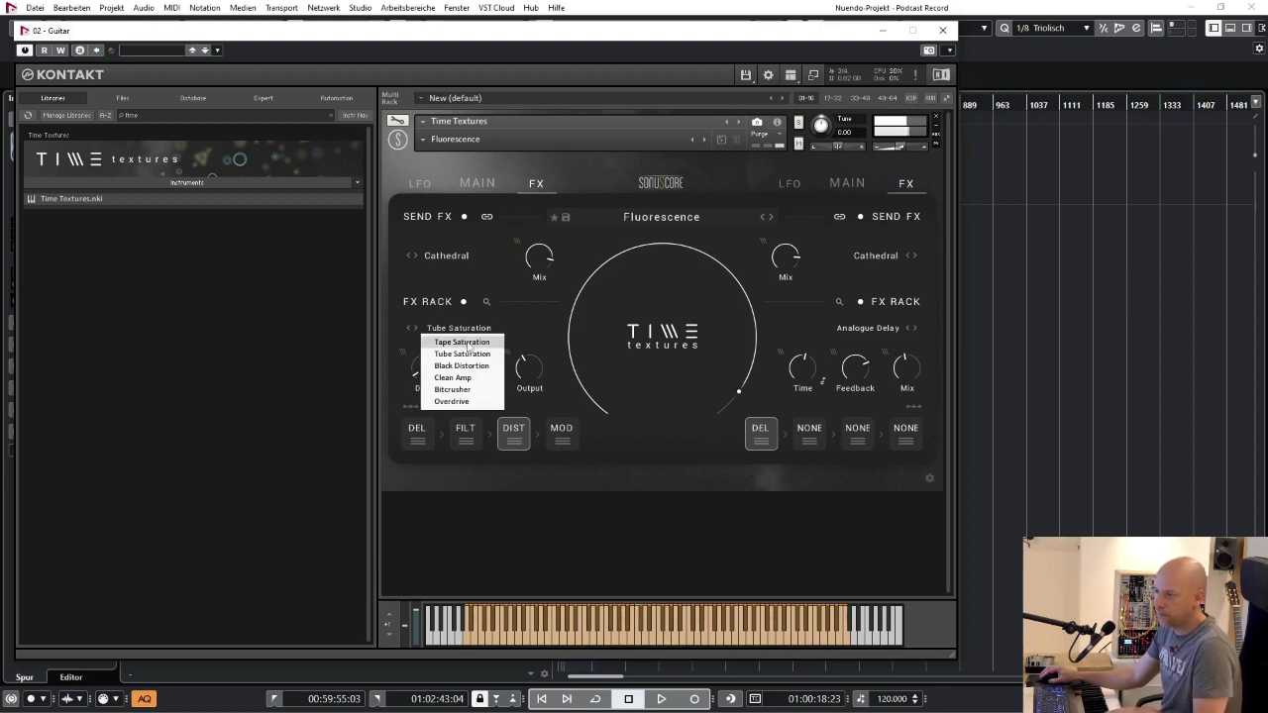
click(466, 343)
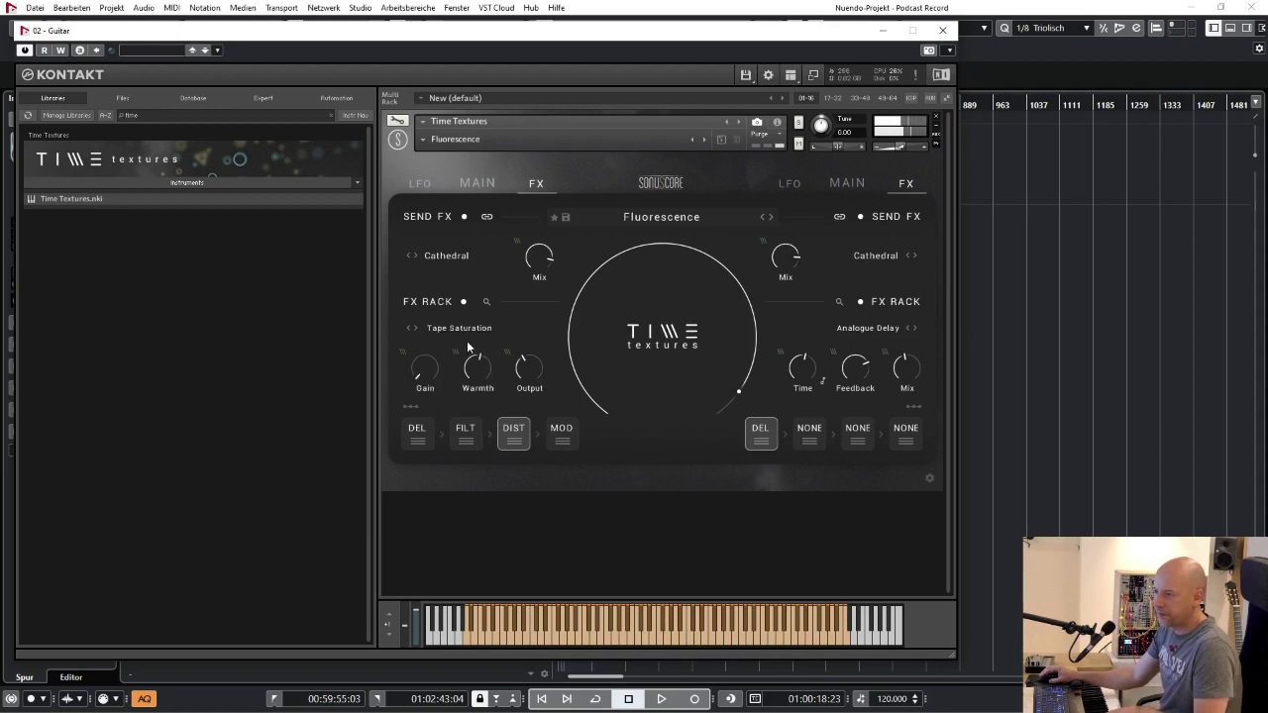
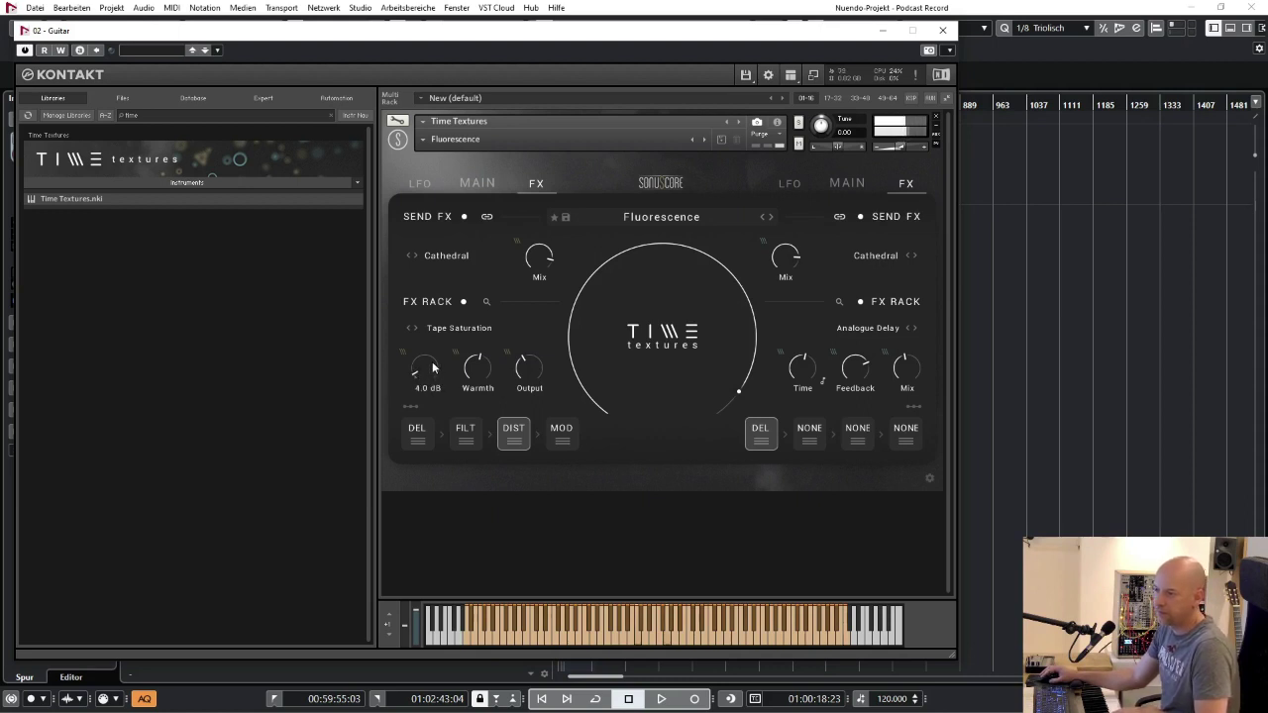
- Set the Tape Saturation Gain to about 18.4 dB, raise its Warmth and set its Output to about -0.4 dB
drag(436, 351, 478, 372)
drag(529, 368, 526, 368)
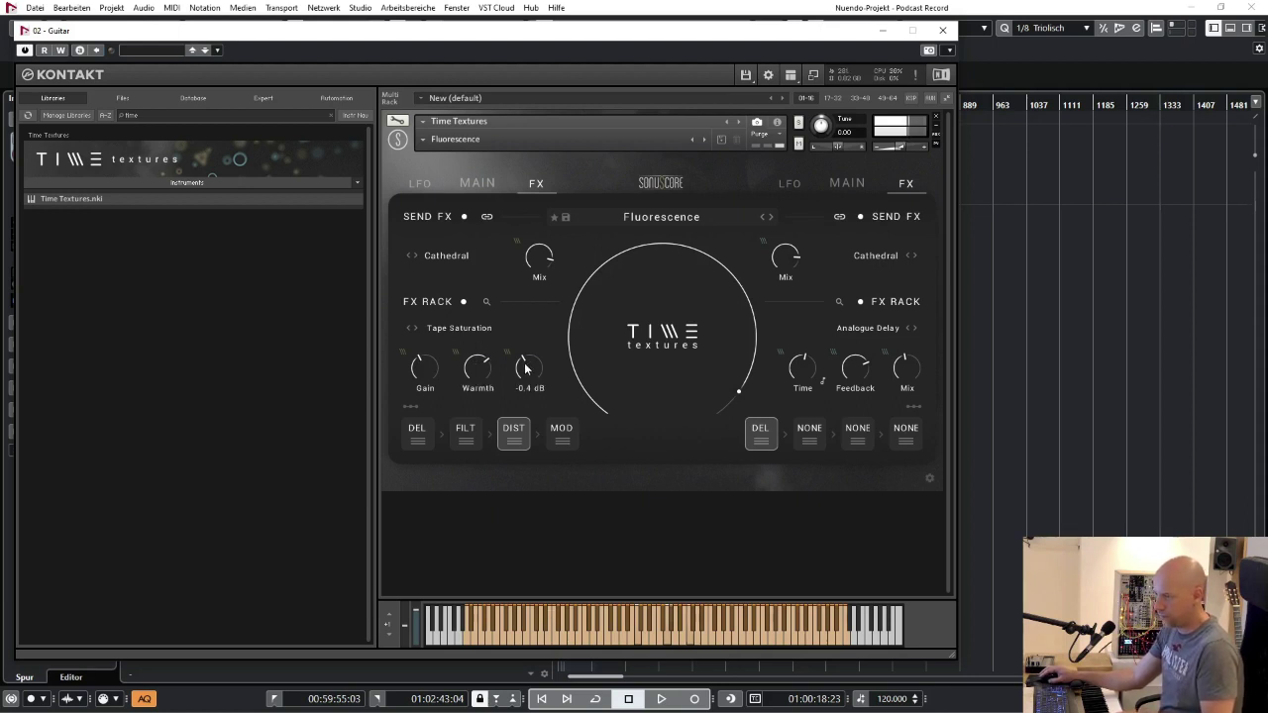
click(429, 377)
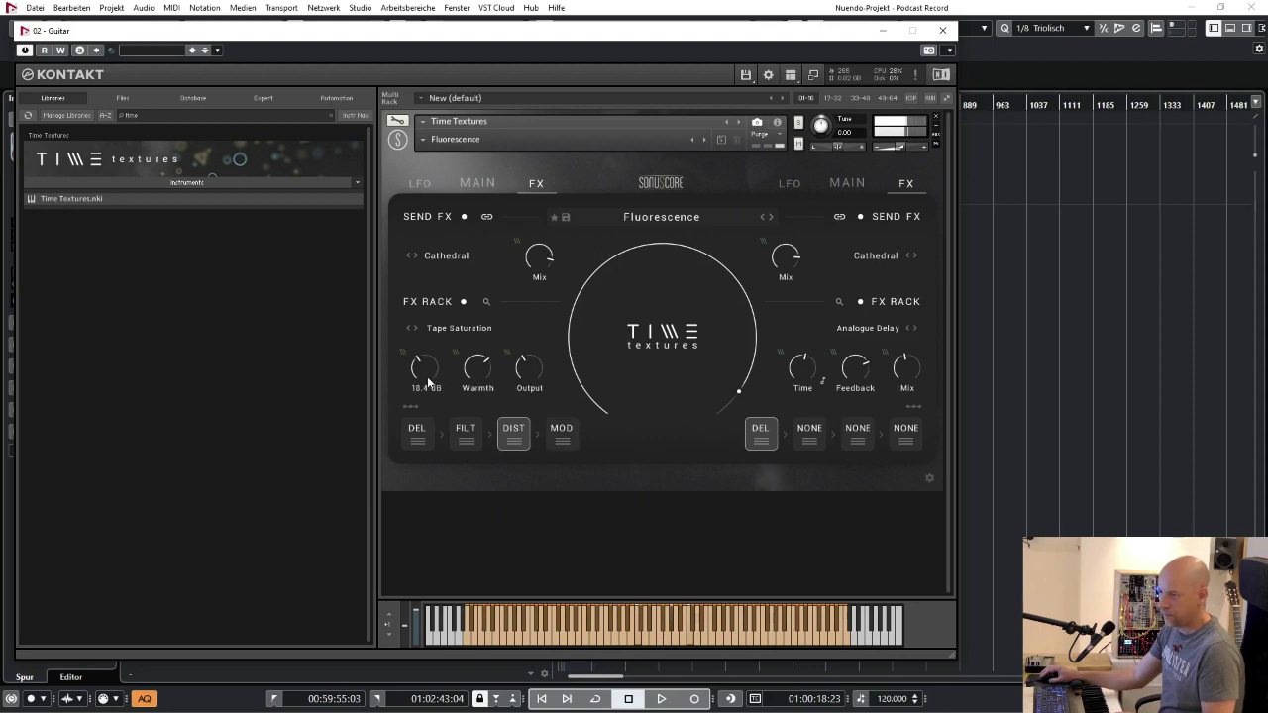
- Move the distortion effect to the first position of the Piano Felt layer's FX chain and show its controls
click(556, 436)
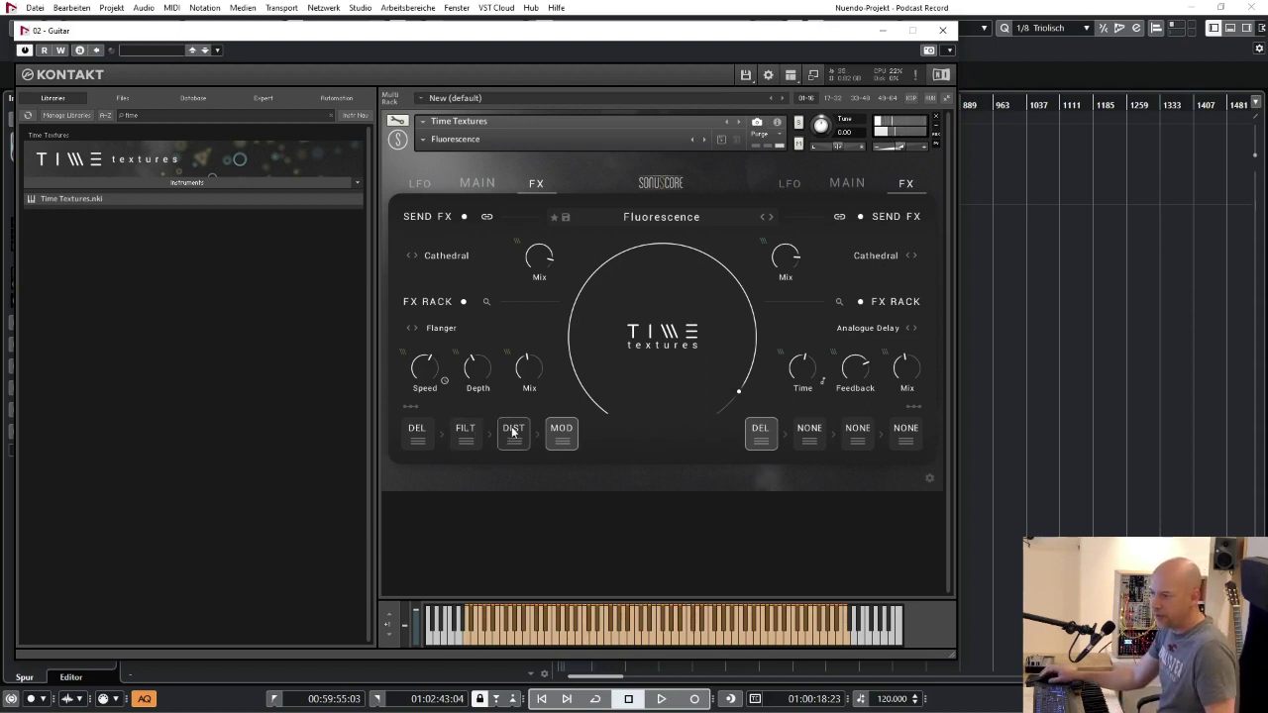
drag(505, 431, 392, 428)
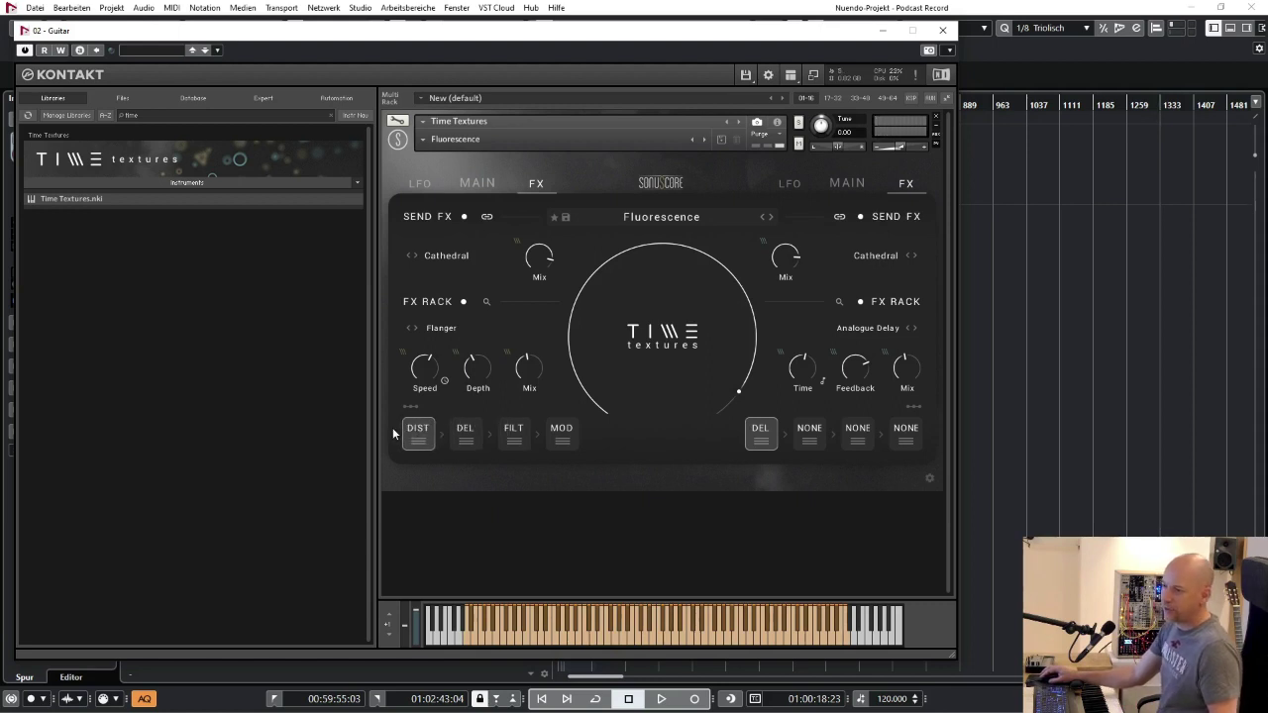
click(414, 432)
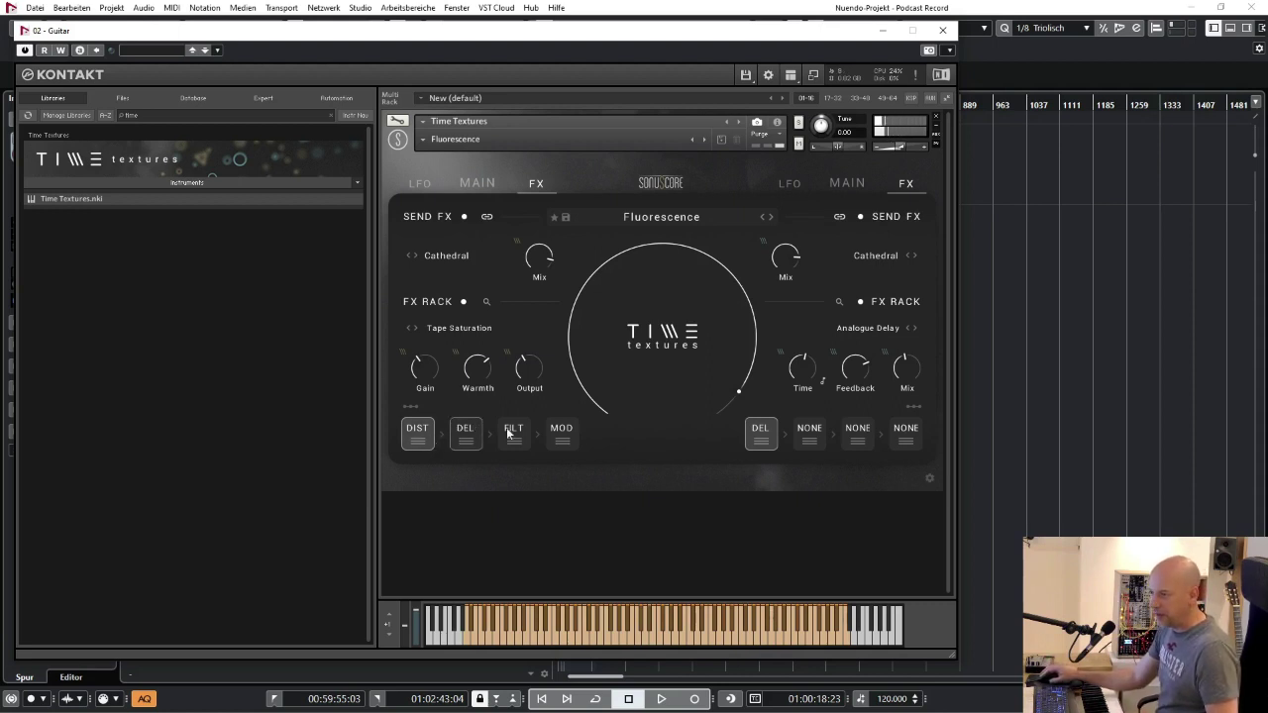
- Empty the fourth FX Rack slot by changing the modulation effect to None, and show the Band Pass filter's Cutoff control
click(562, 433)
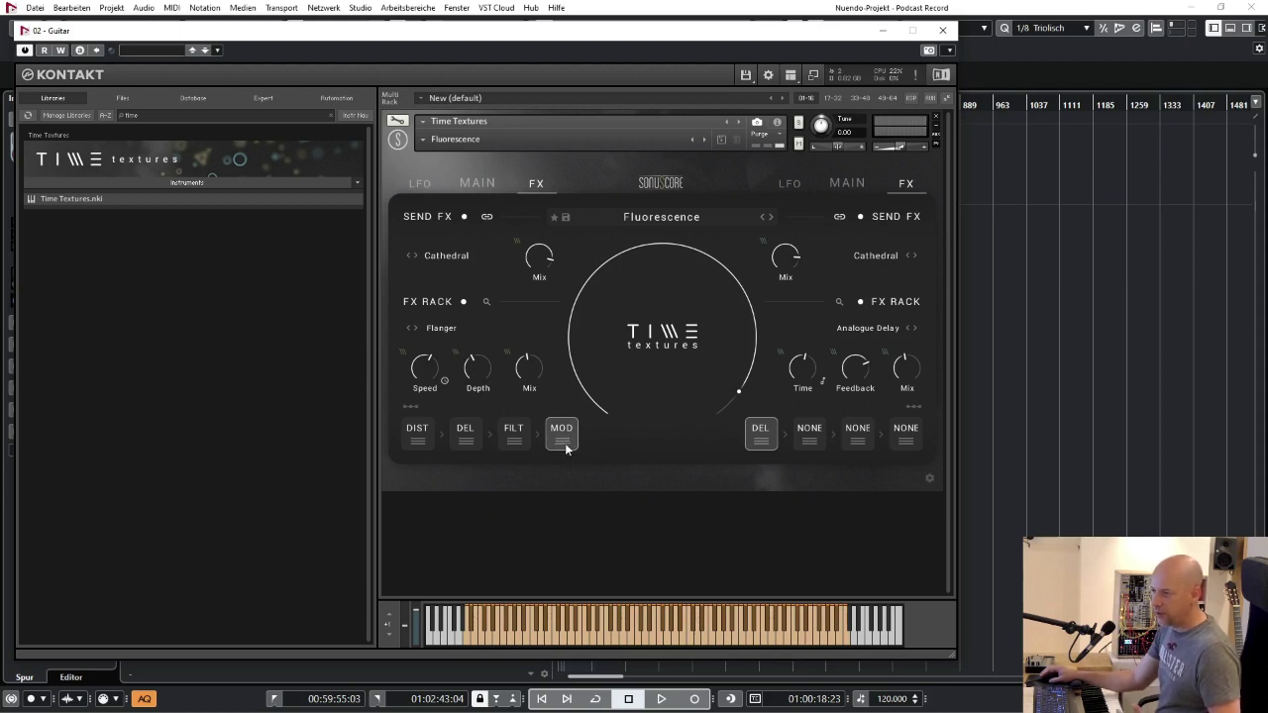
click(486, 302)
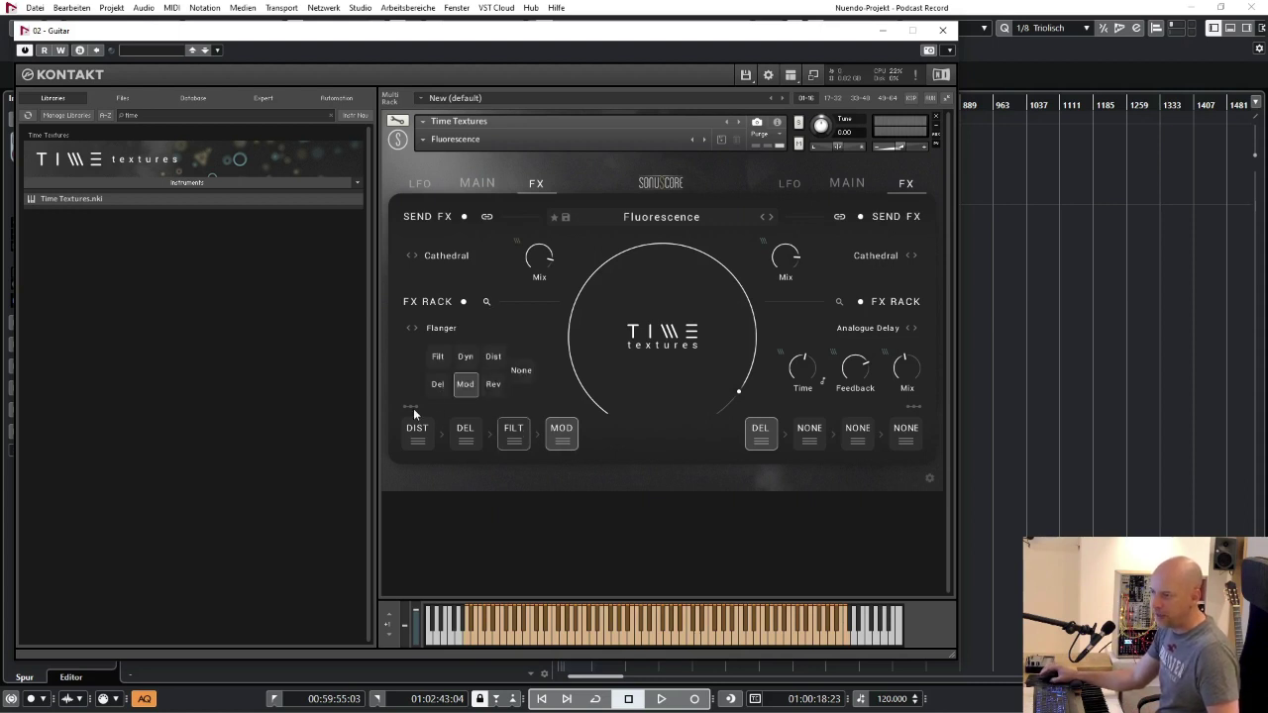
click(522, 371)
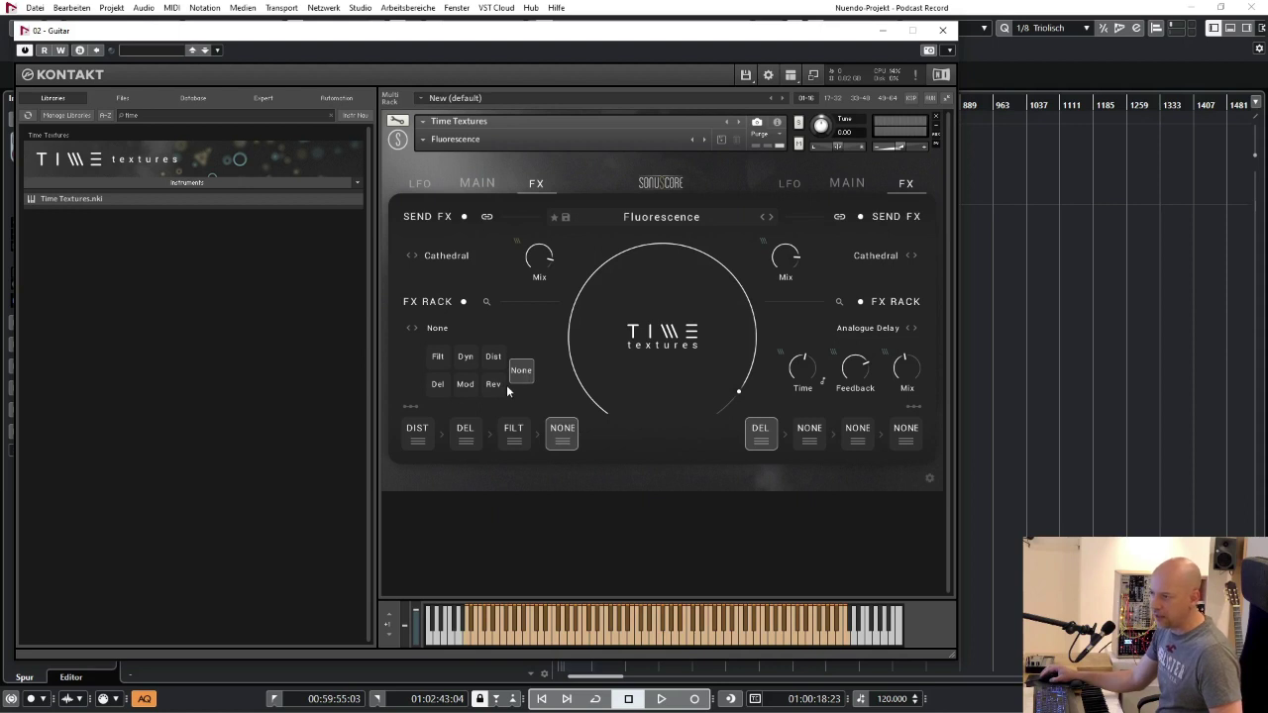
click(514, 436)
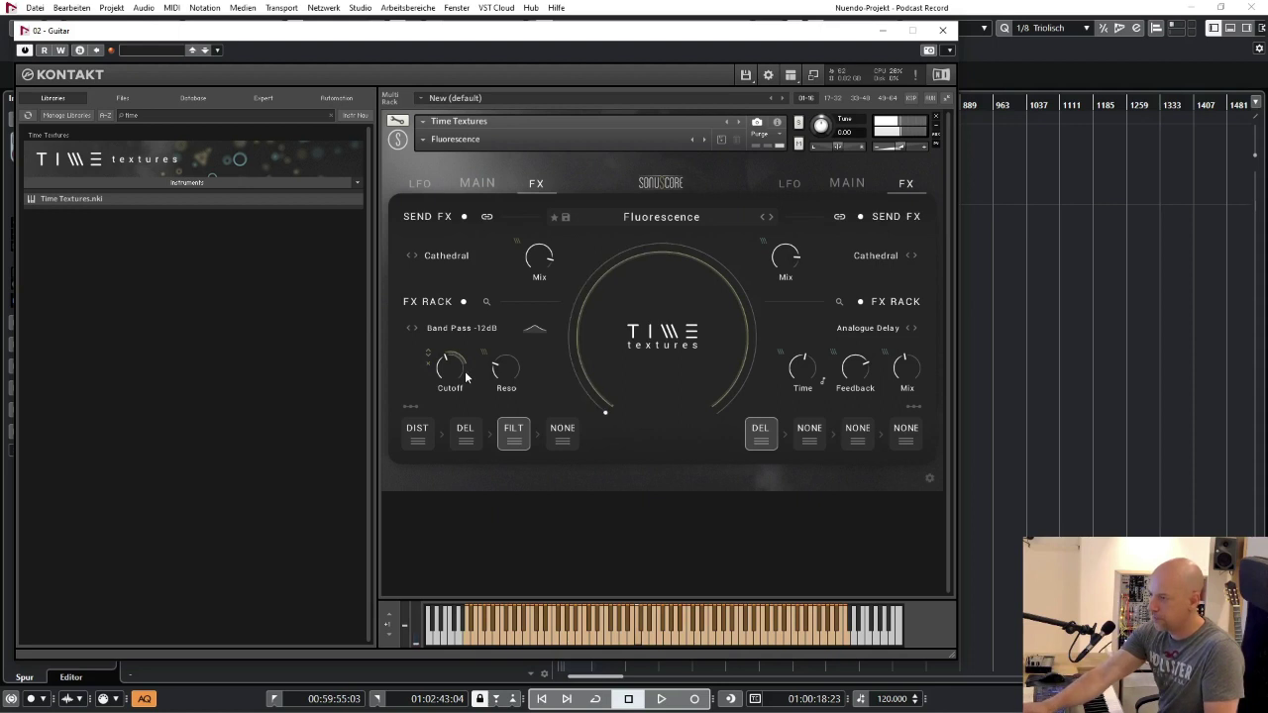
mouse_move(444, 381)
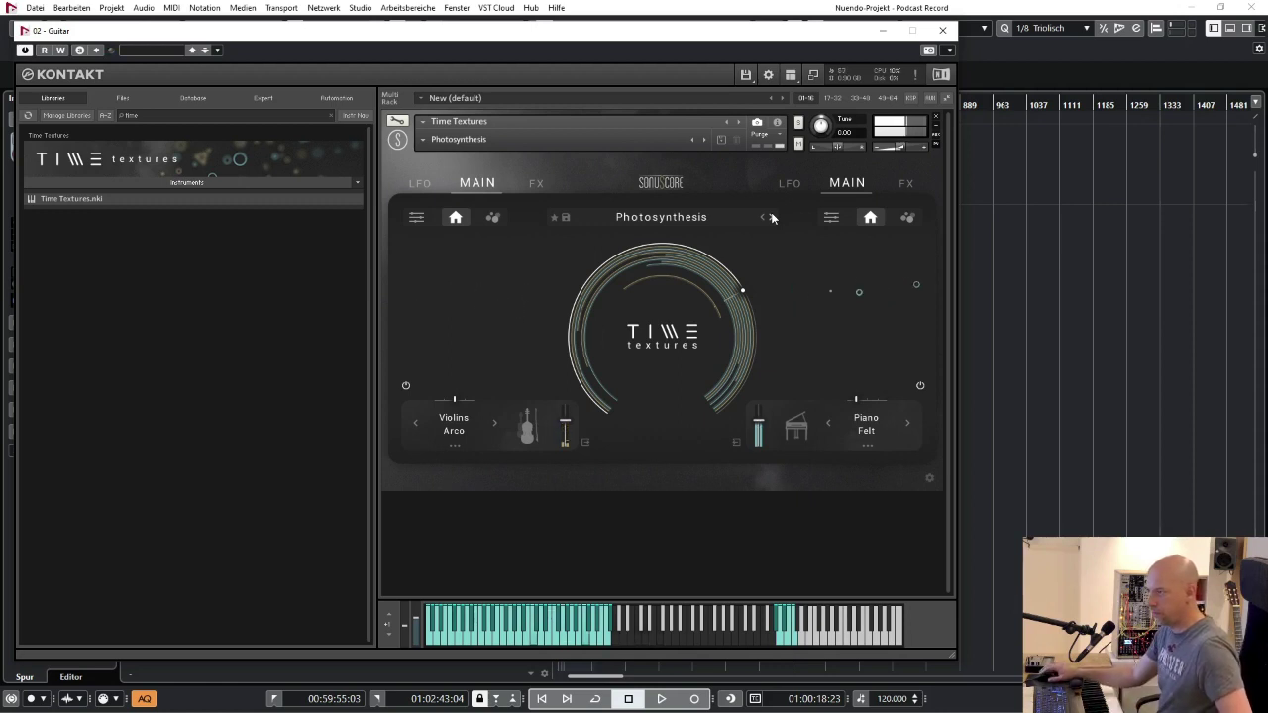
- Load the presets Human Era, Gaia Hypothesis, Evolutionary Radiation and Lunar Surface in turn, and open the Basses Arco layer's EQ and LFO settings
click(769, 218)
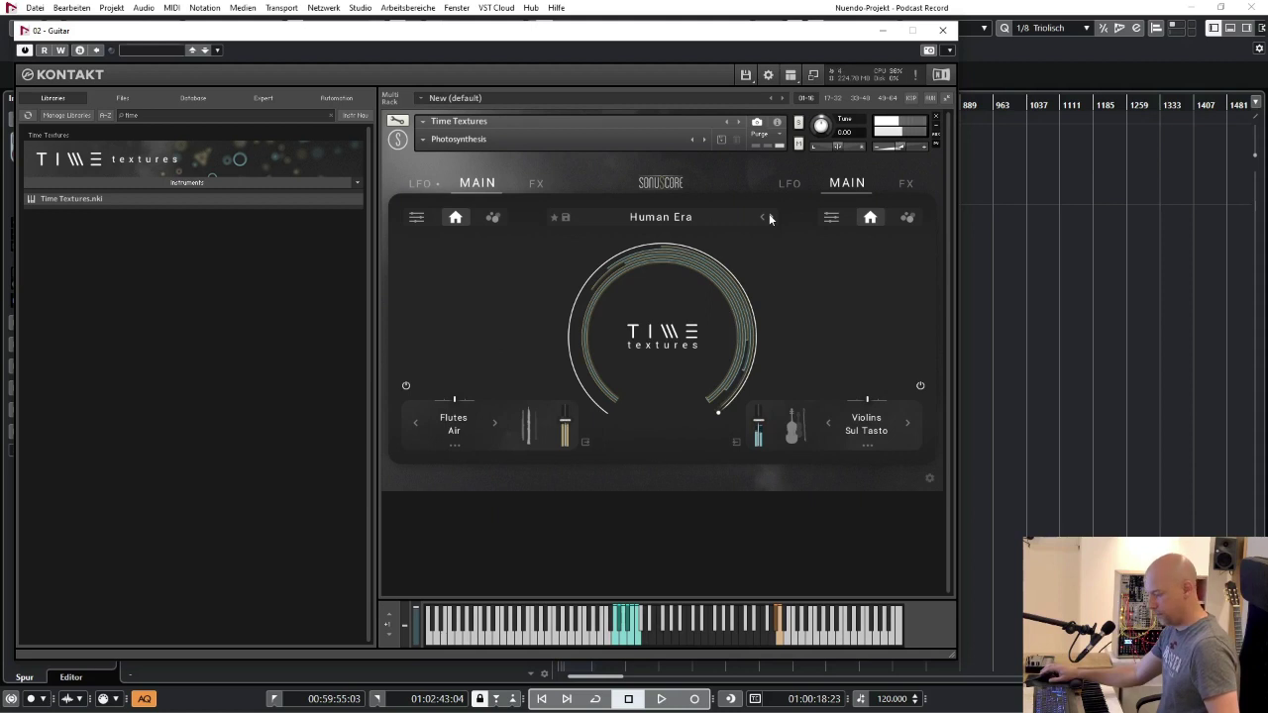
click(769, 218)
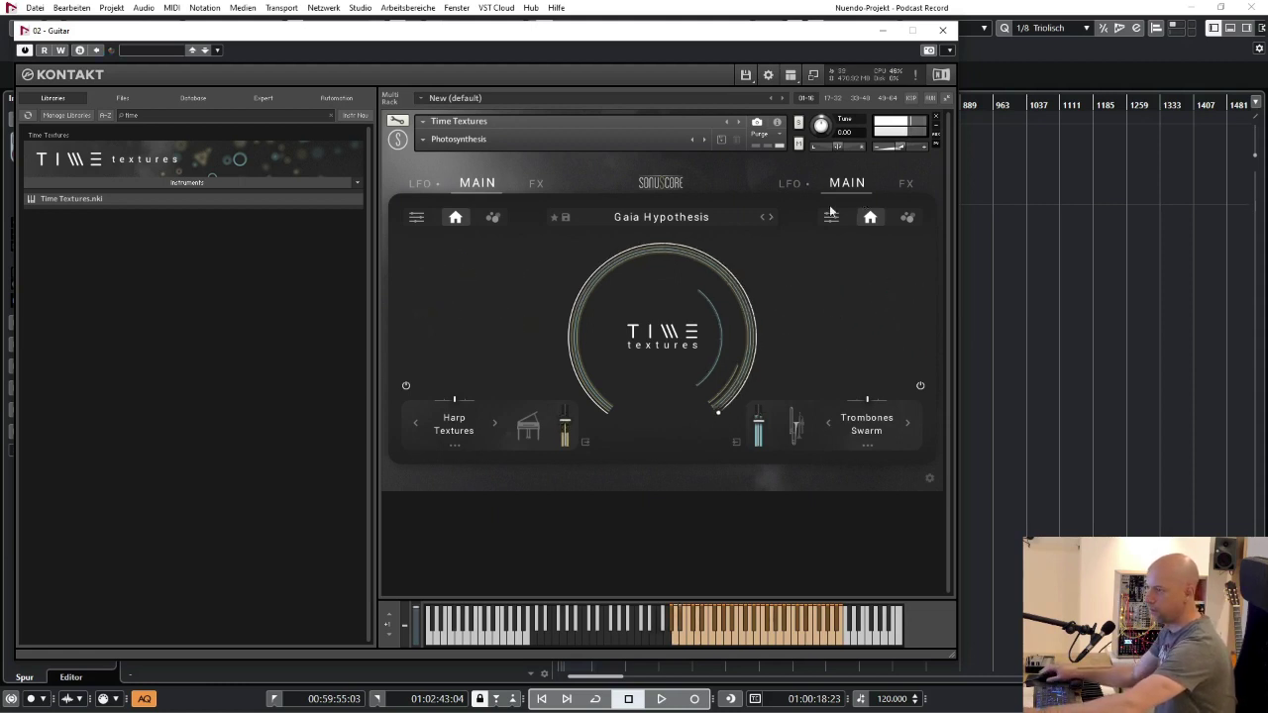
click(770, 217)
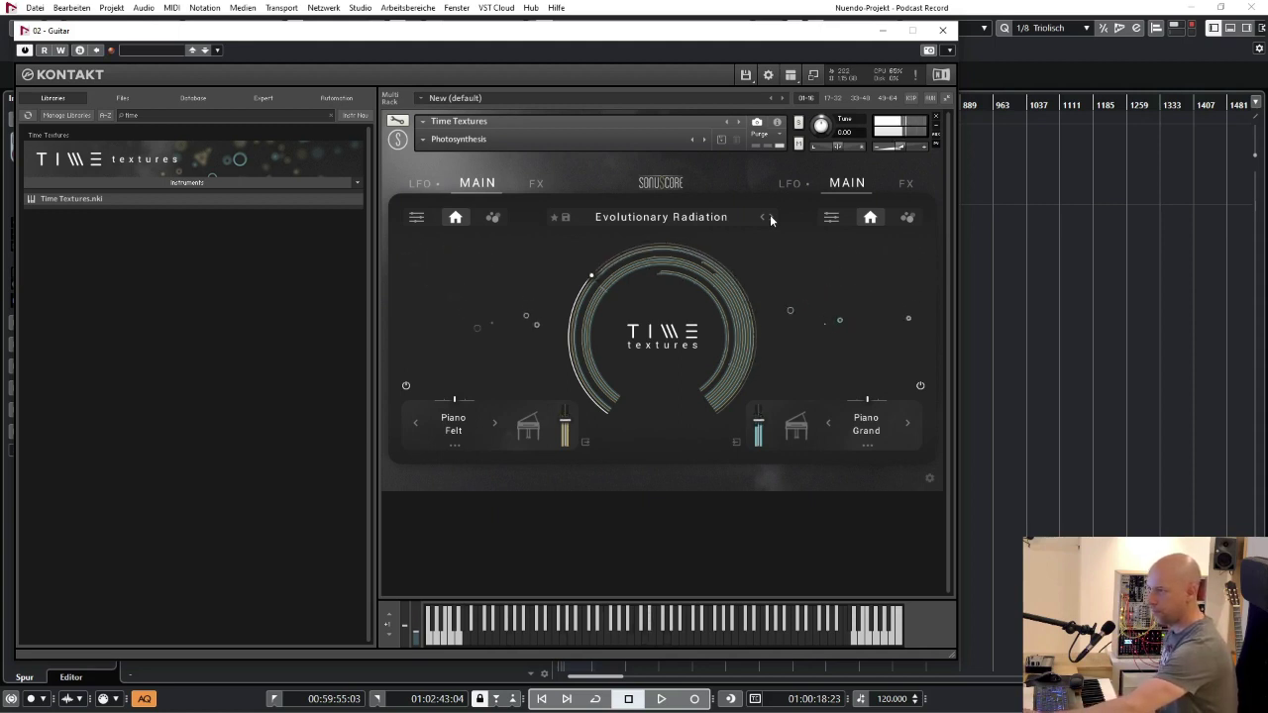
click(771, 217)
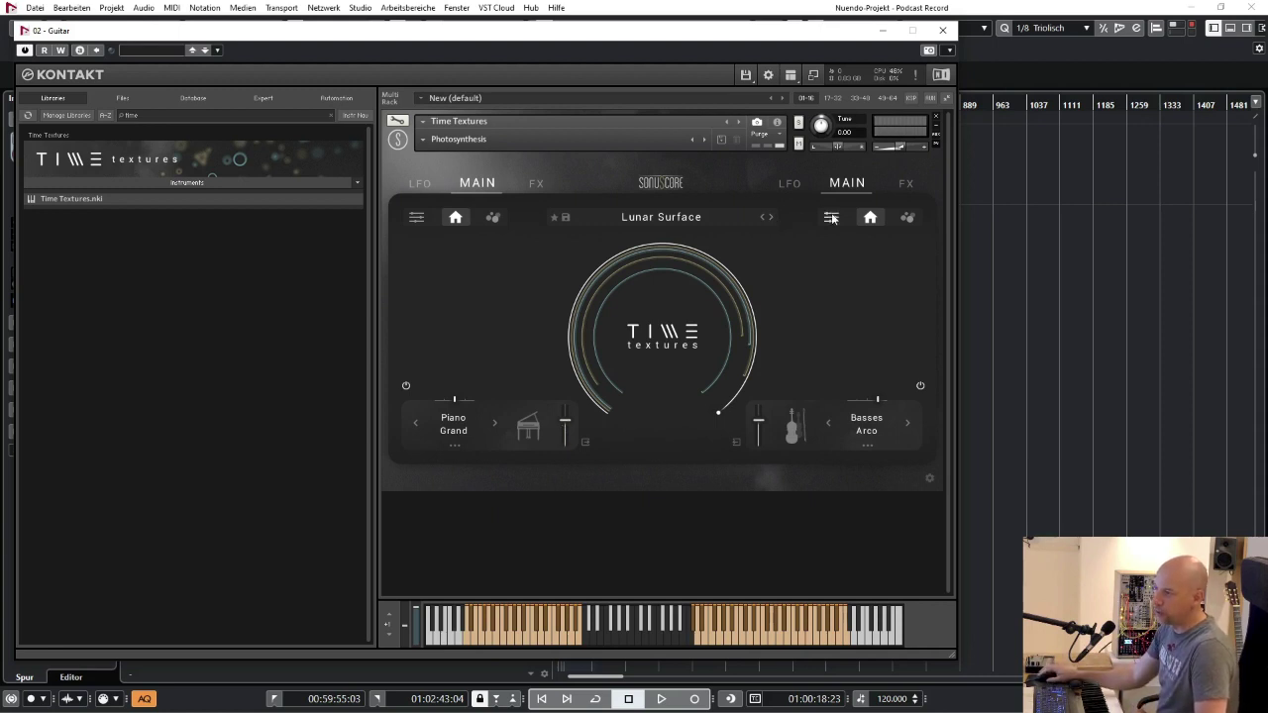
click(792, 184)
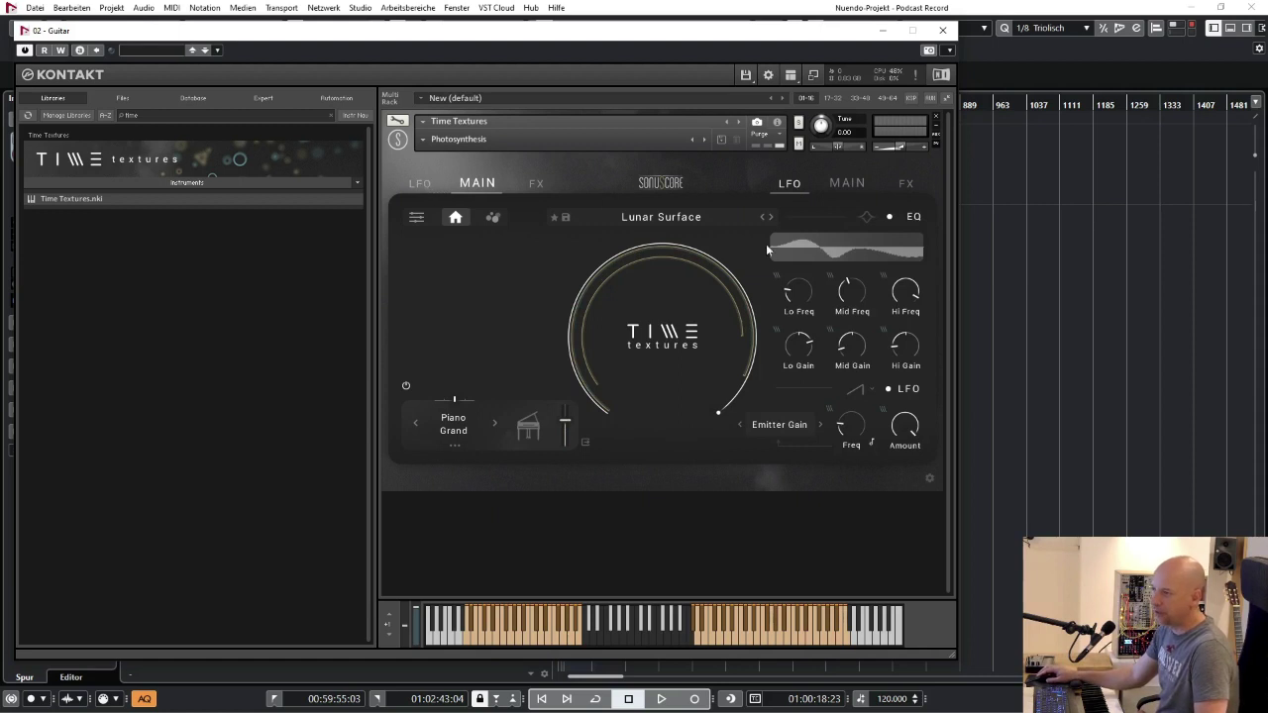
- Open the Piano Grand layer's EQ and LFO settings and view the available LFO modulation targets, keeping Emitter Gain
click(420, 183)
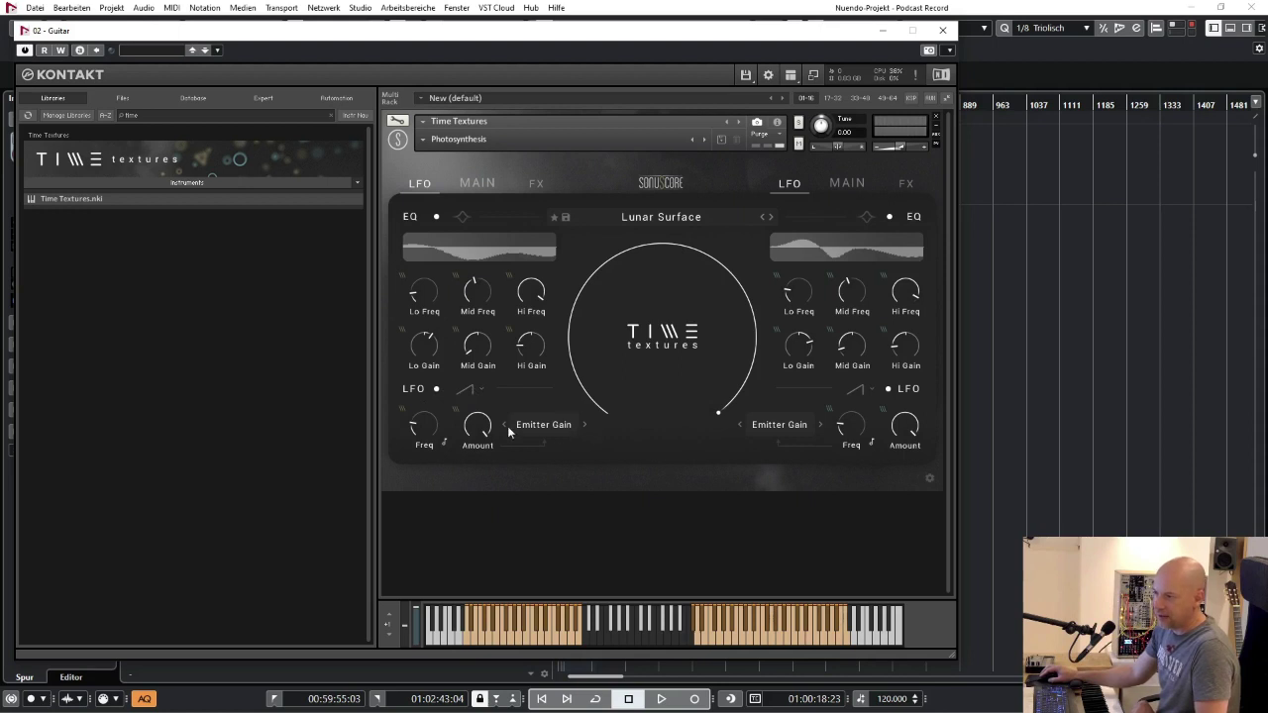
click(545, 426)
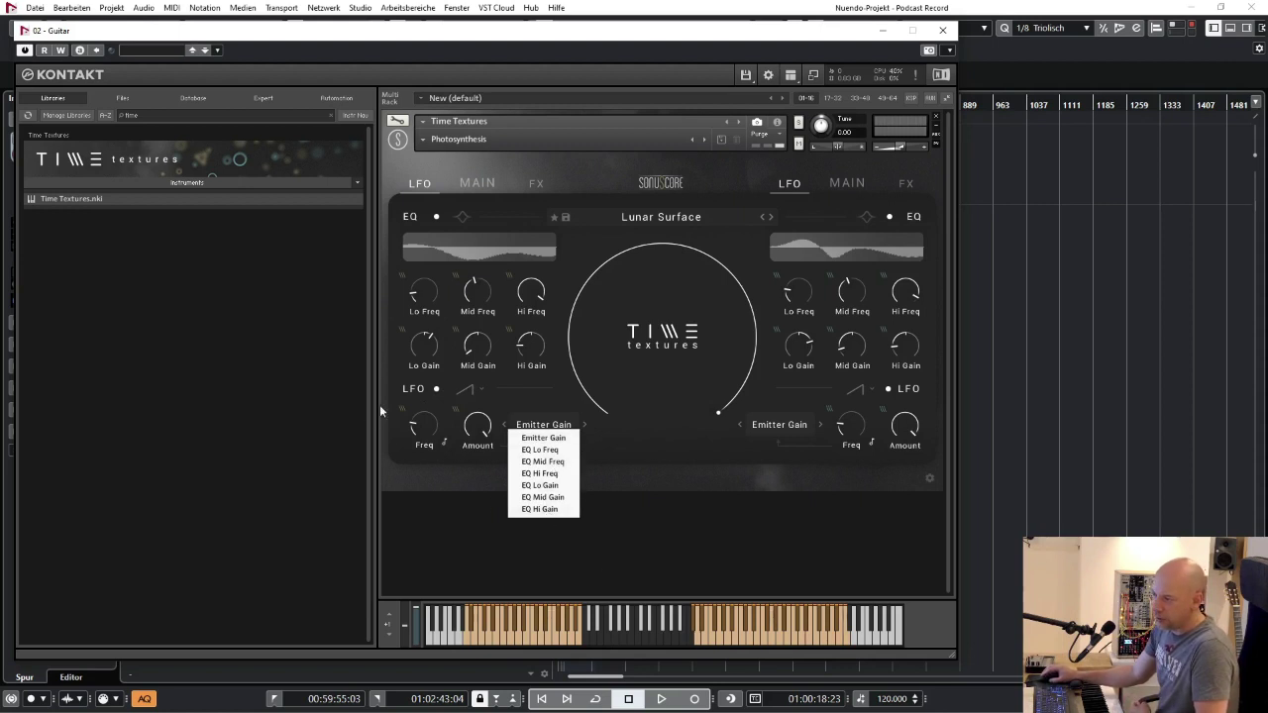
click(646, 440)
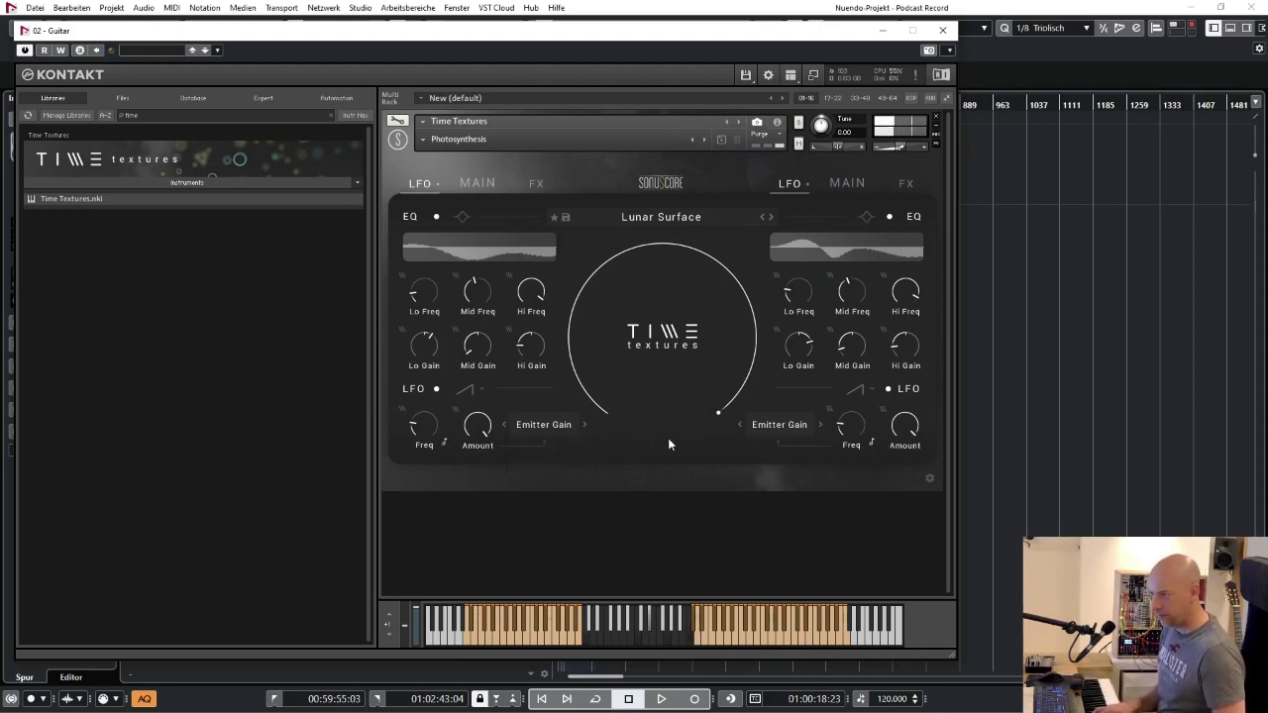
- Switch the LFOs of both layers off and back on to compare the sound with and without them
click(435, 390)
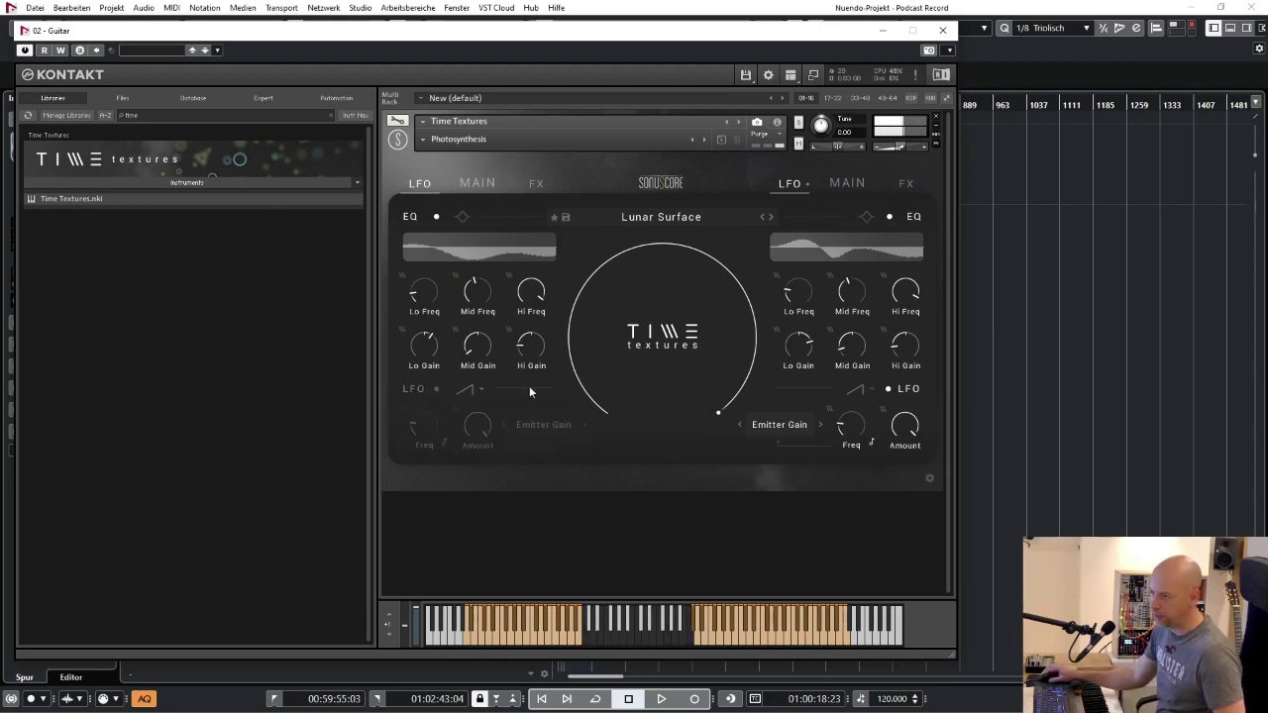
click(888, 390)
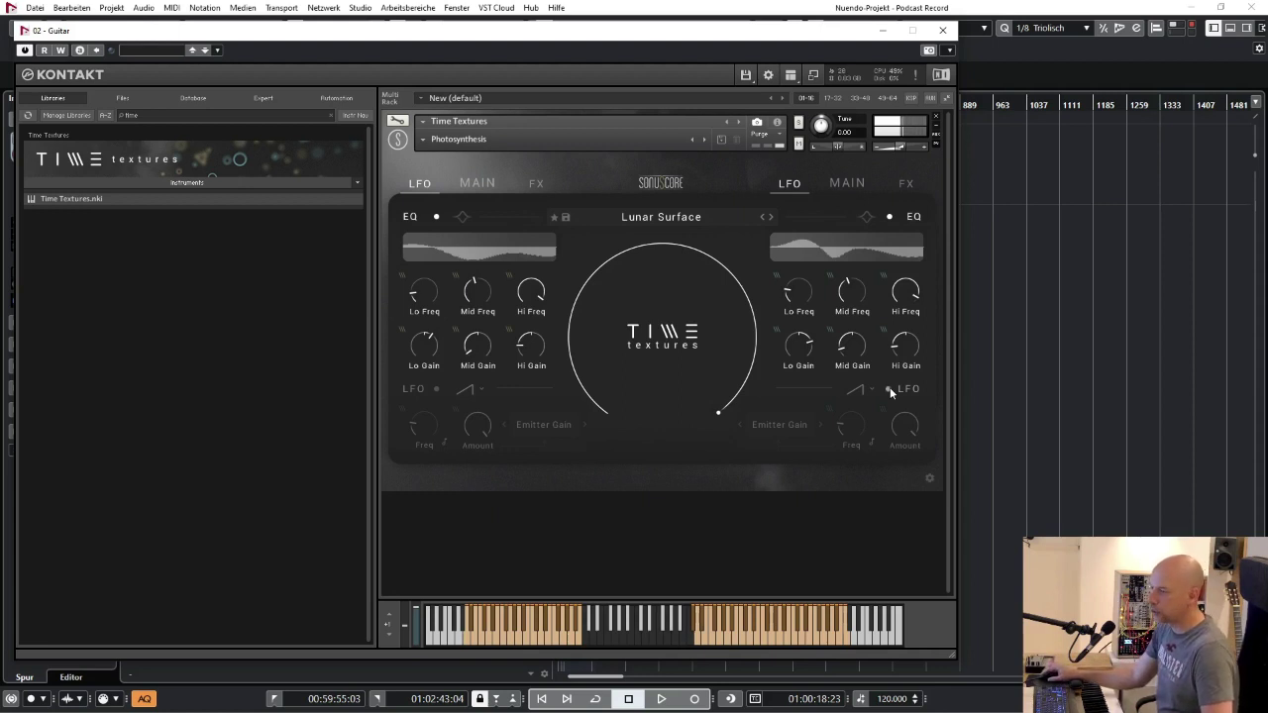
click(889, 389)
click(435, 390)
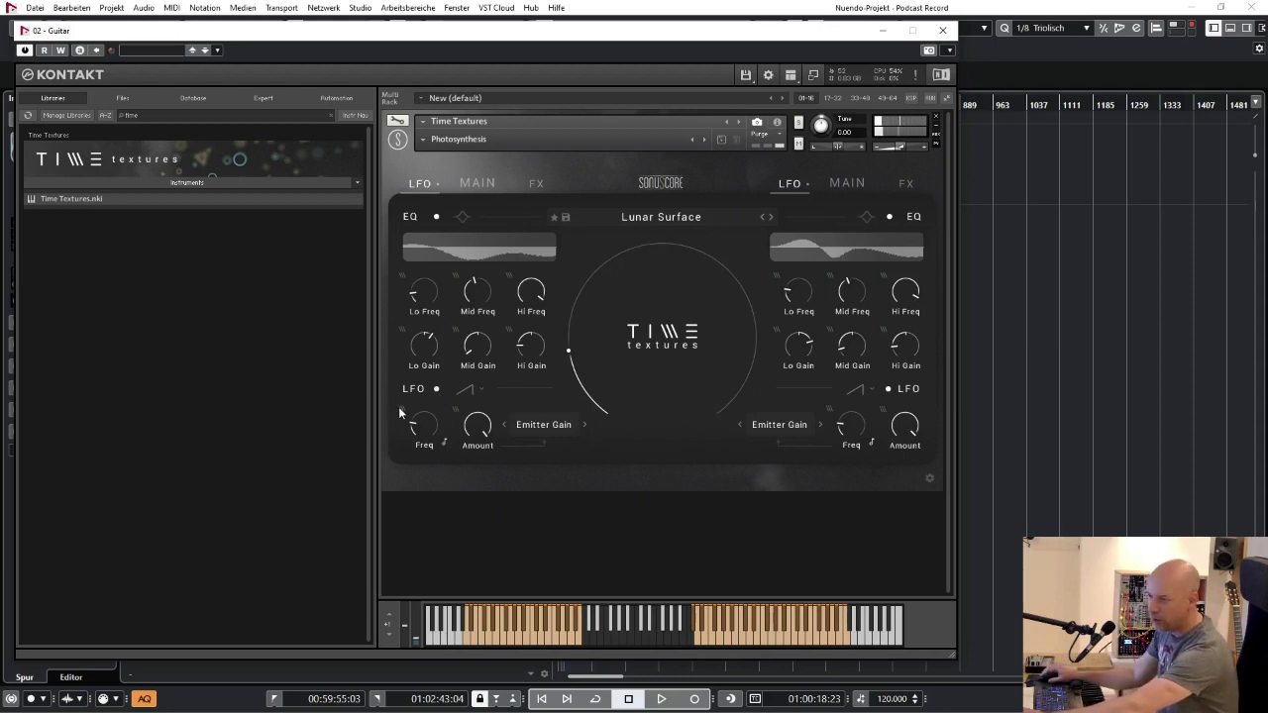
- Assign the central dial to the LFO Freq of both the Piano Grand and Basses Arco layers and adjust the modulation amounts
mouse_move(568, 406)
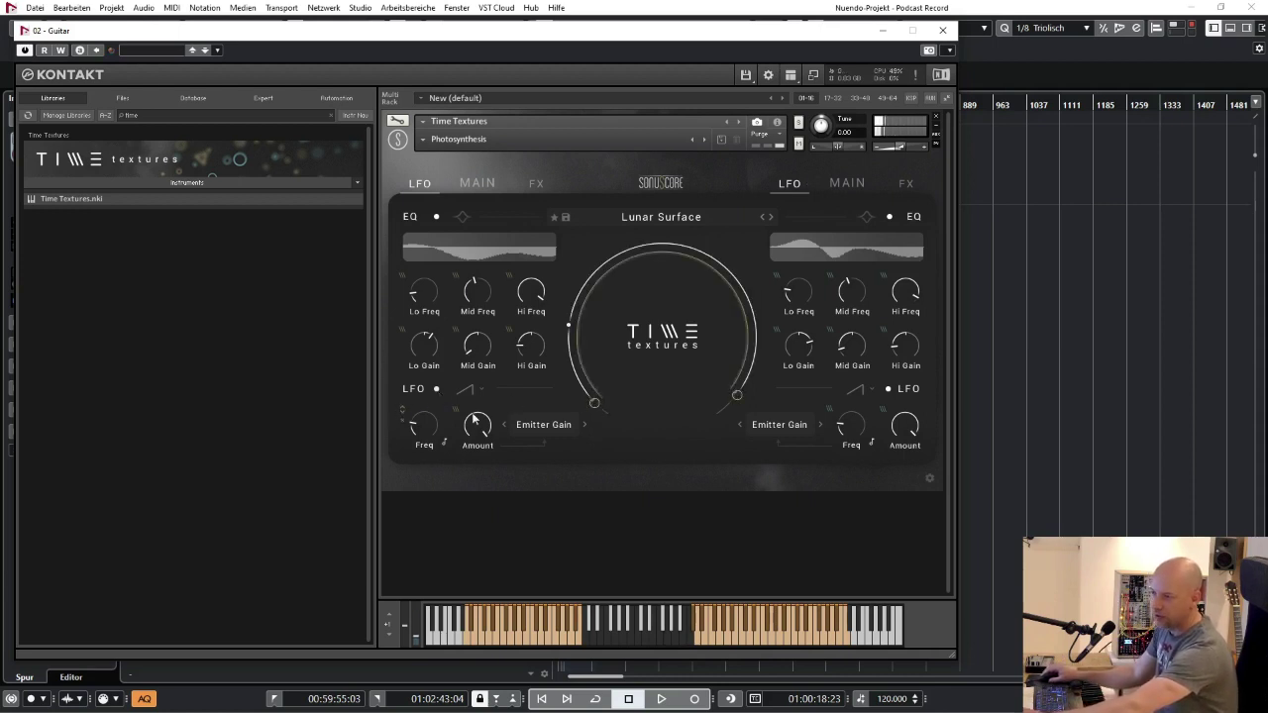
drag(415, 420, 407, 410)
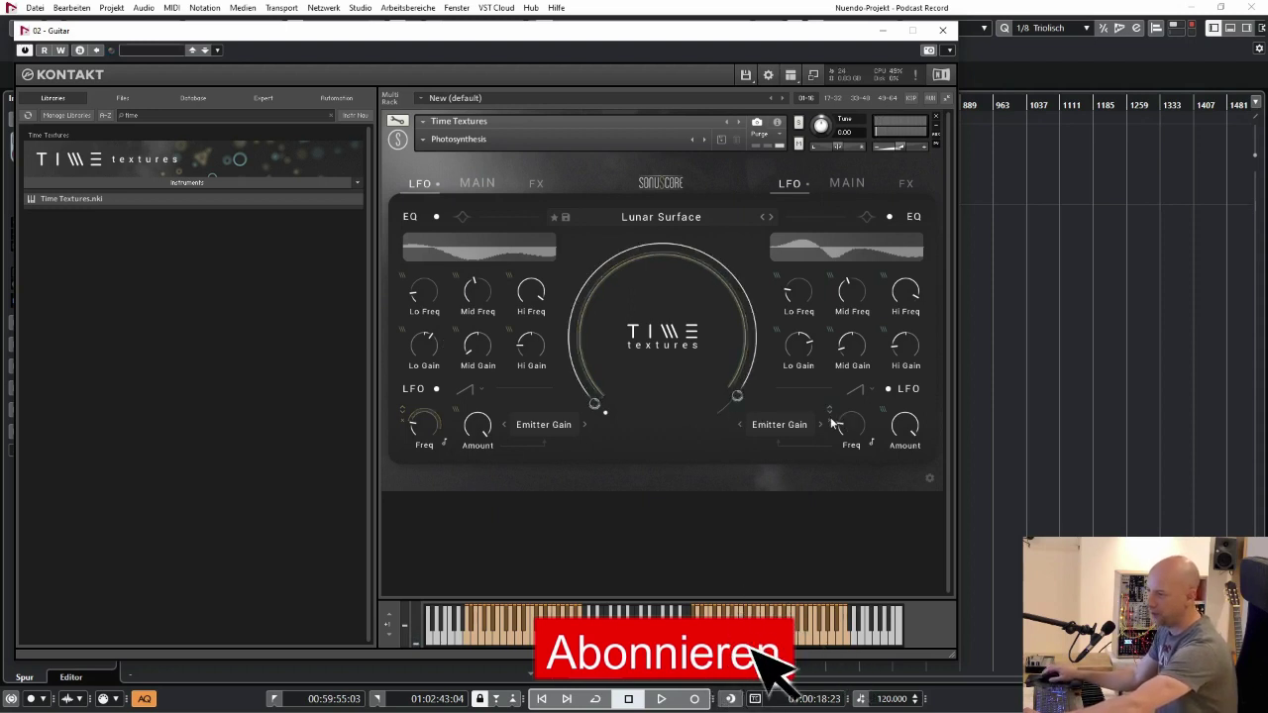
drag(835, 420, 847, 327)
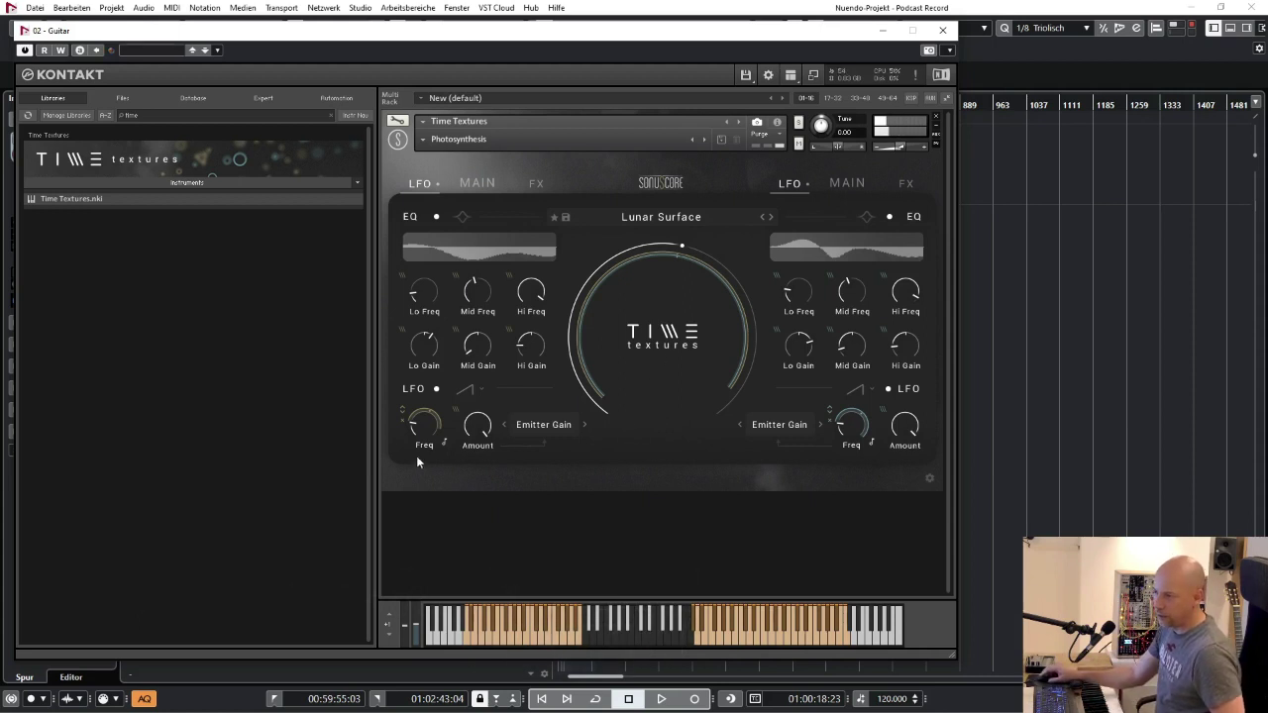
mouse_move(828, 417)
drag(828, 417, 820, 432)
drag(428, 417, 396, 432)
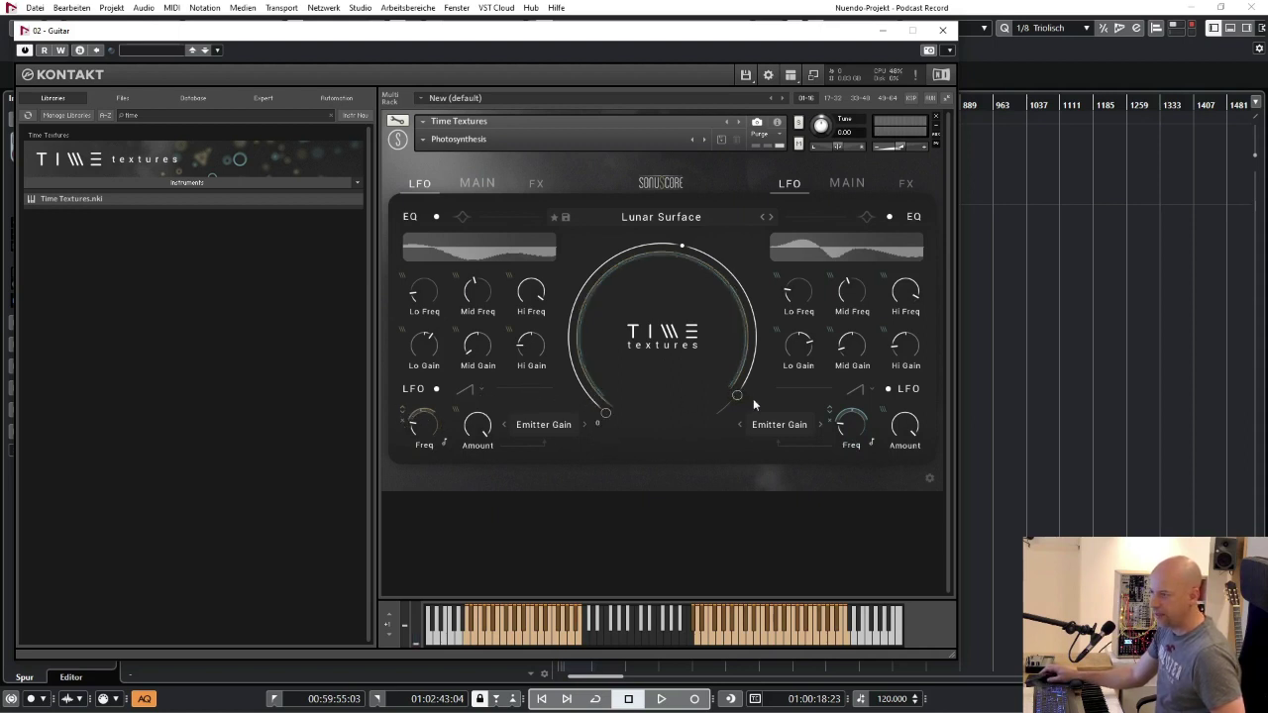
- Give the two layers' LFO Freq modulations different dial ranges, starting the Basses Arco range higher and ending it at 127
drag(739, 392, 741, 320)
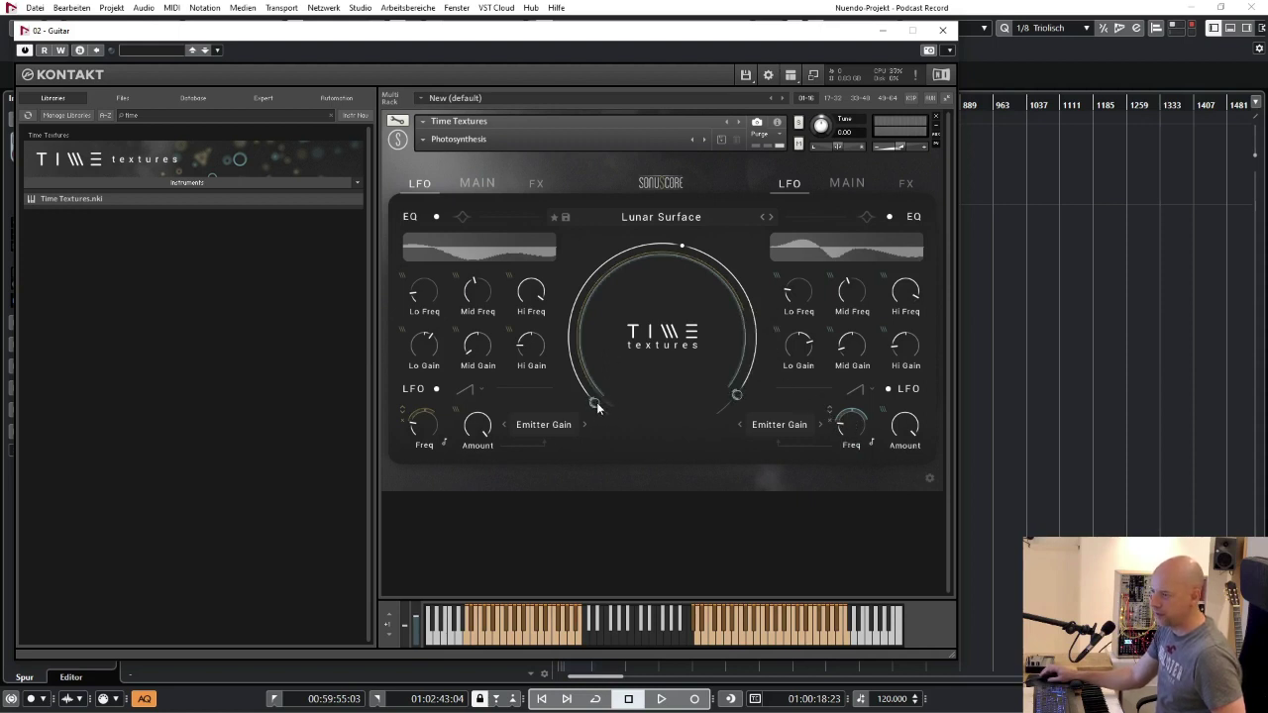
drag(596, 402, 587, 350)
drag(752, 398, 709, 442)
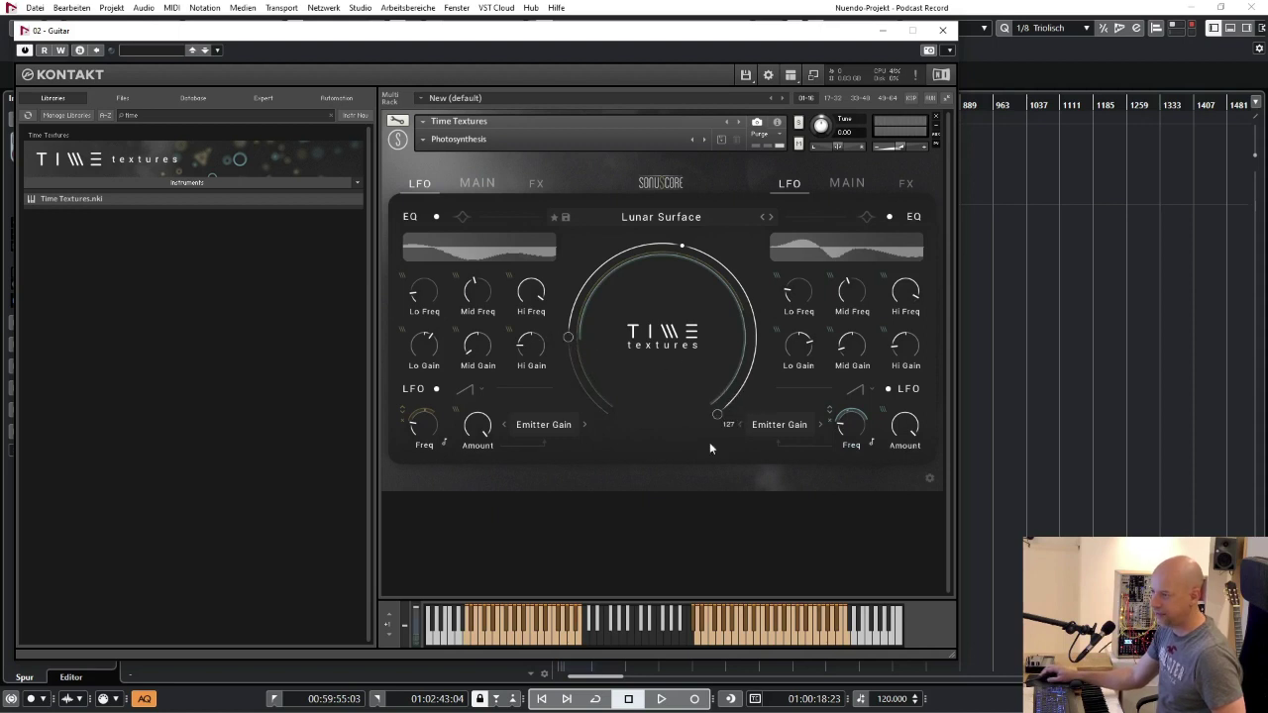